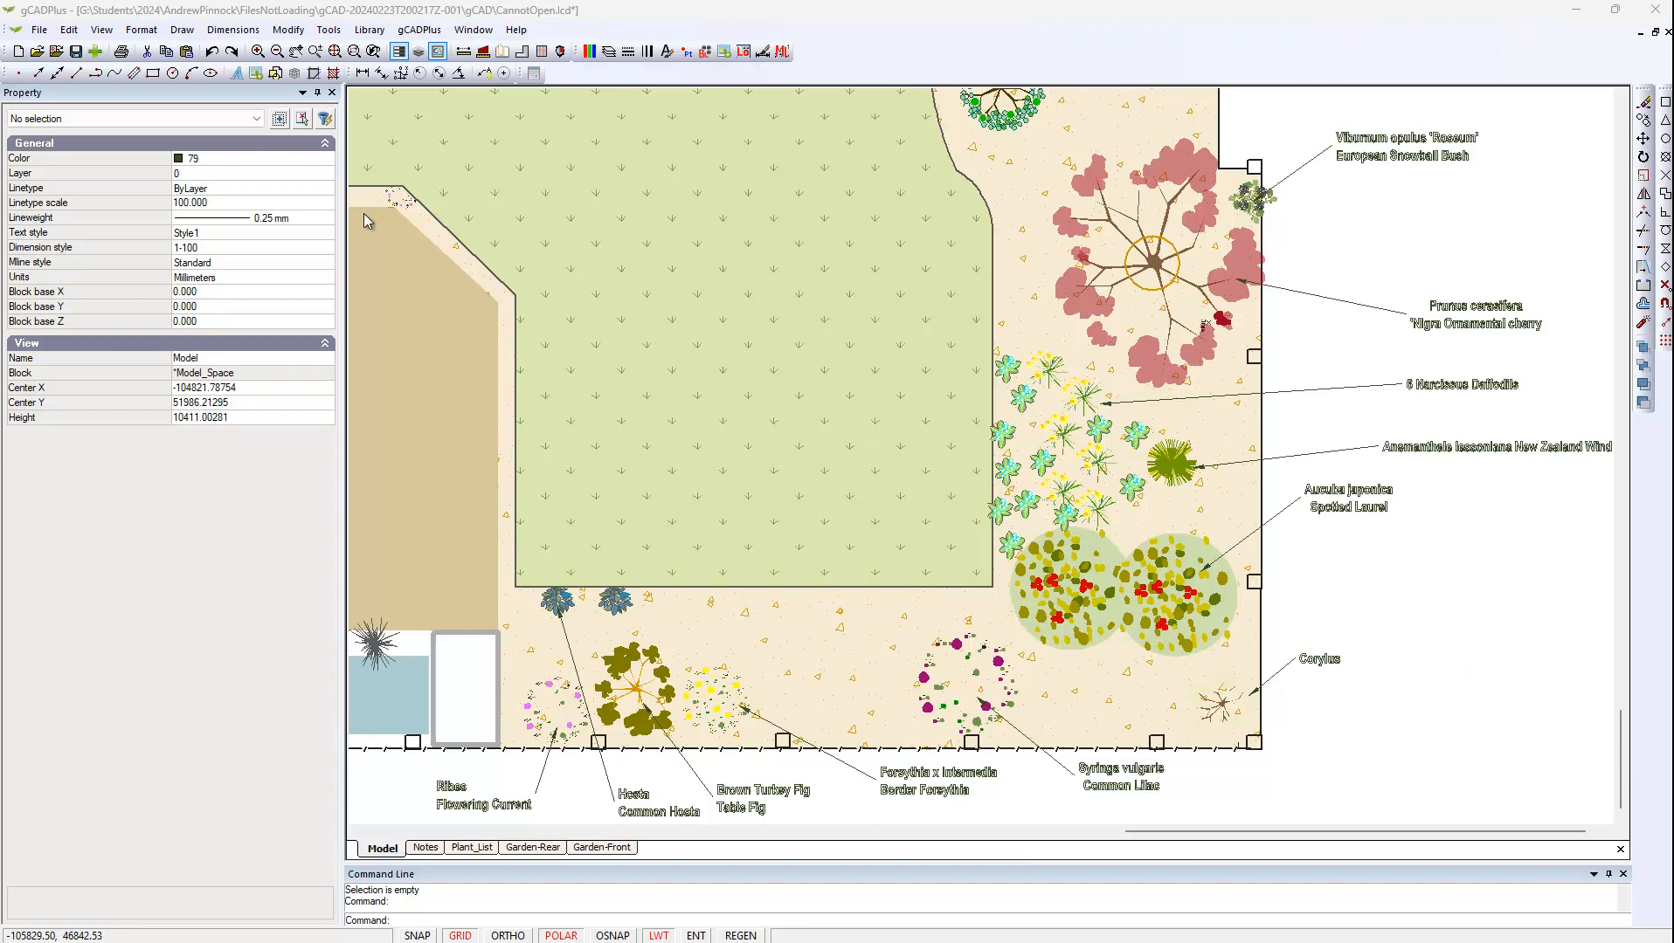
Inspect the block properties of a daffodil in the planting beside the lawn's edge
{"action": "left_click", "coordinate": [257, 52]}
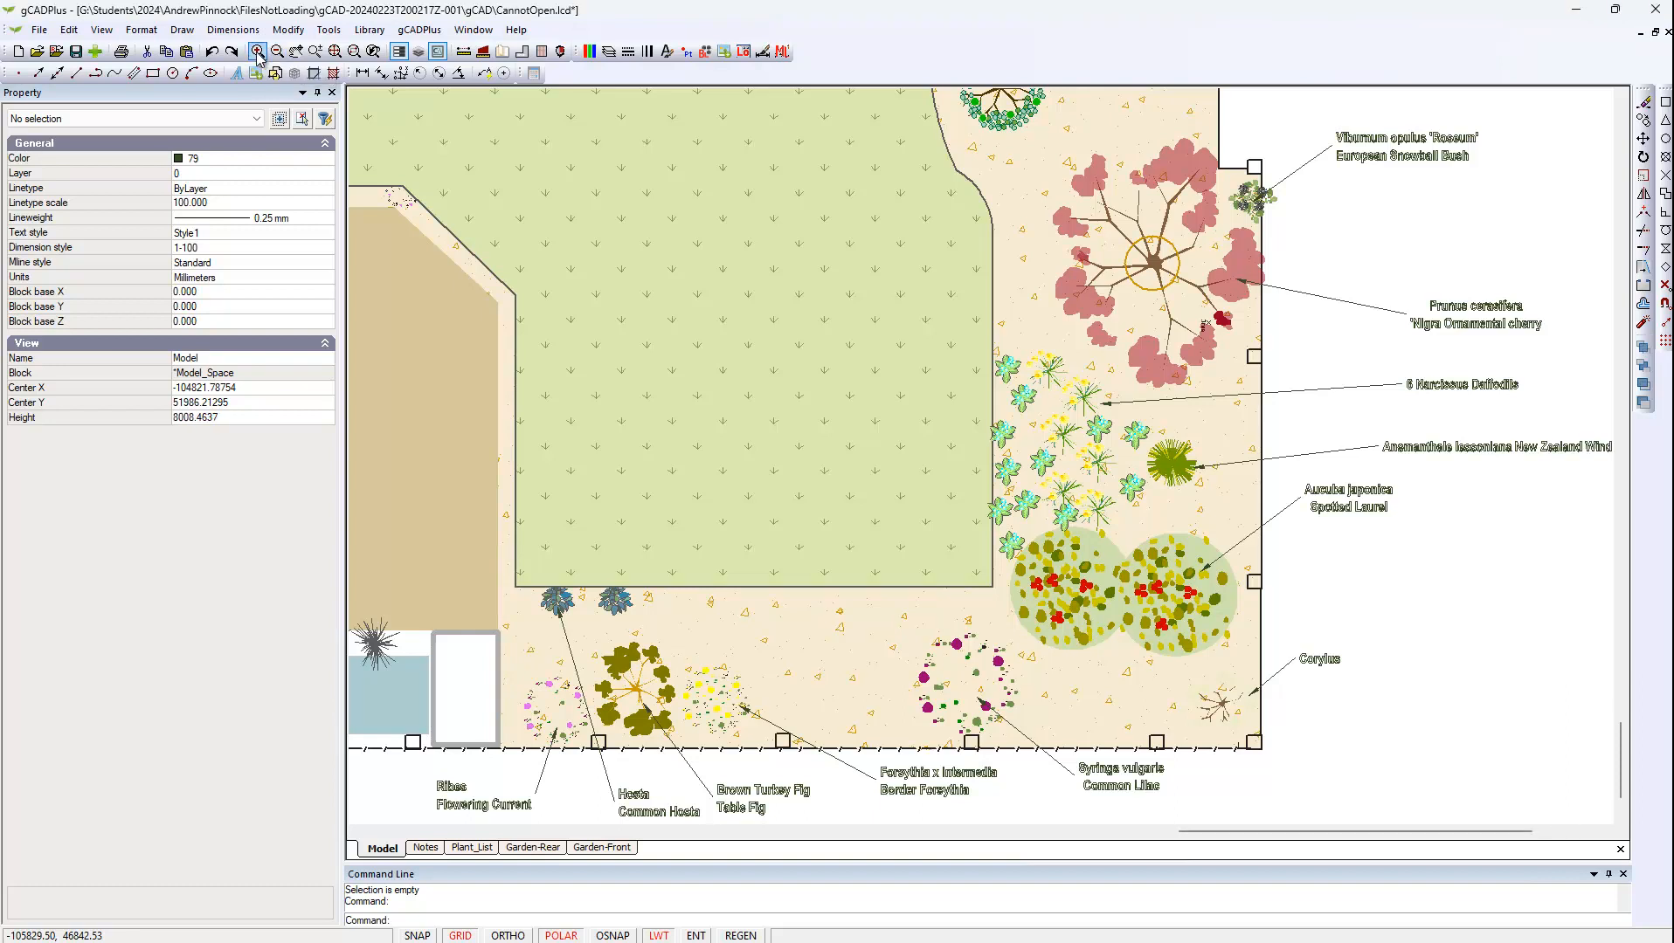
{"action": "left_click", "coordinate": [258, 52]}
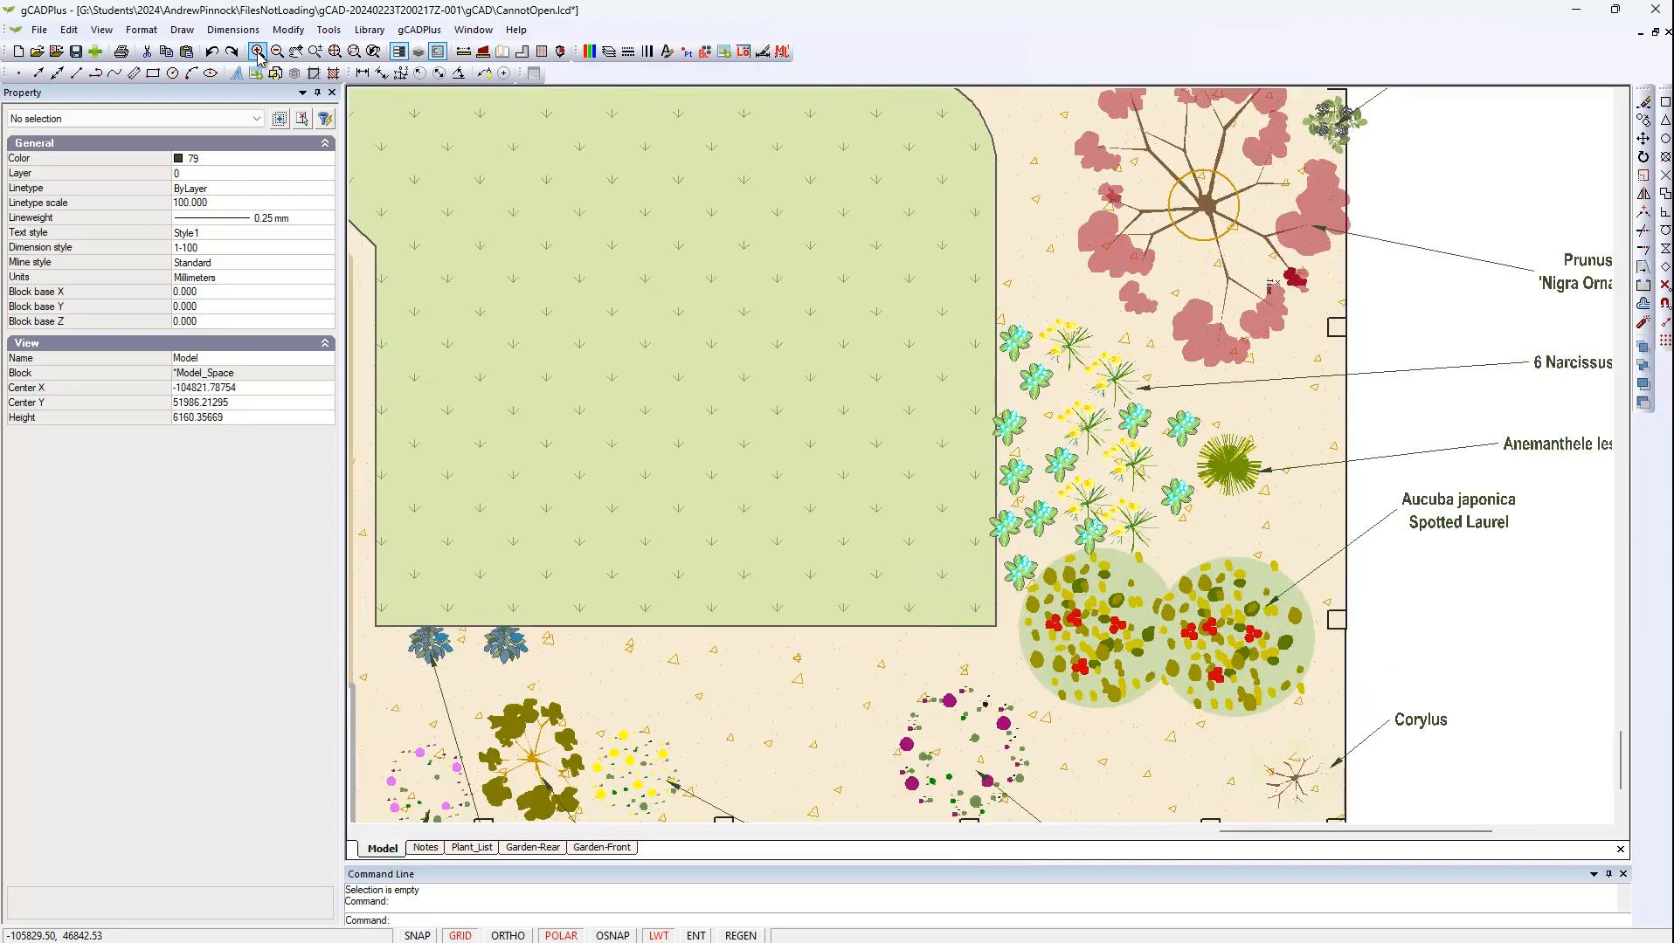
{"action": "left_click", "coordinate": [257, 52]}
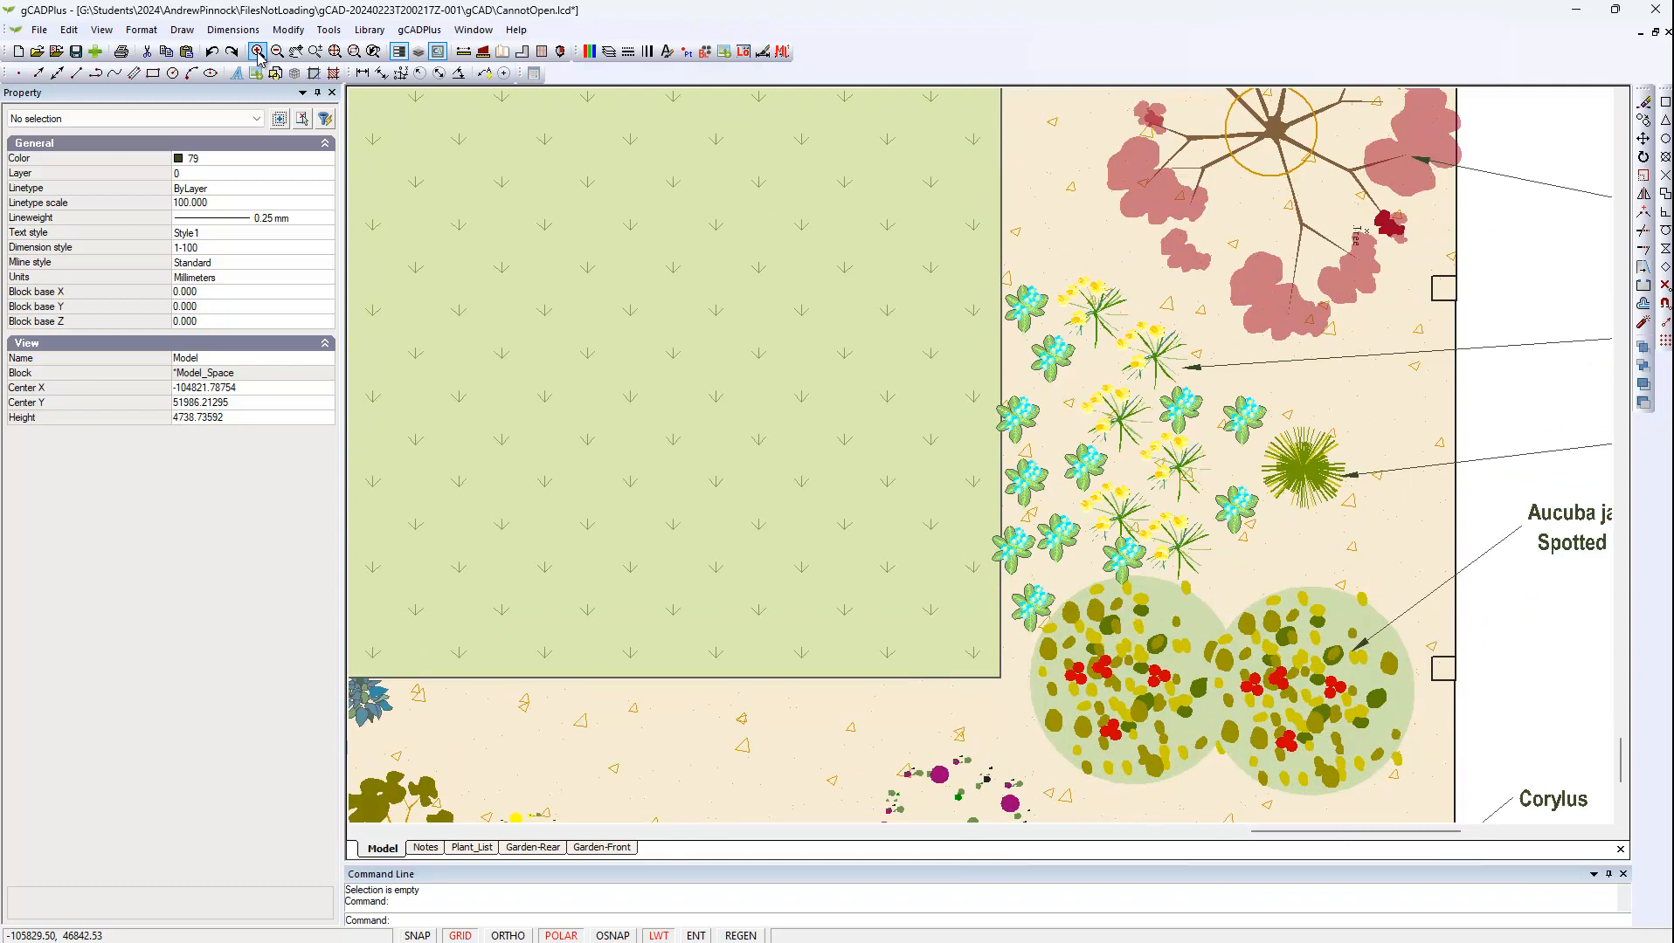
{"action": "left_click", "coordinate": [258, 52]}
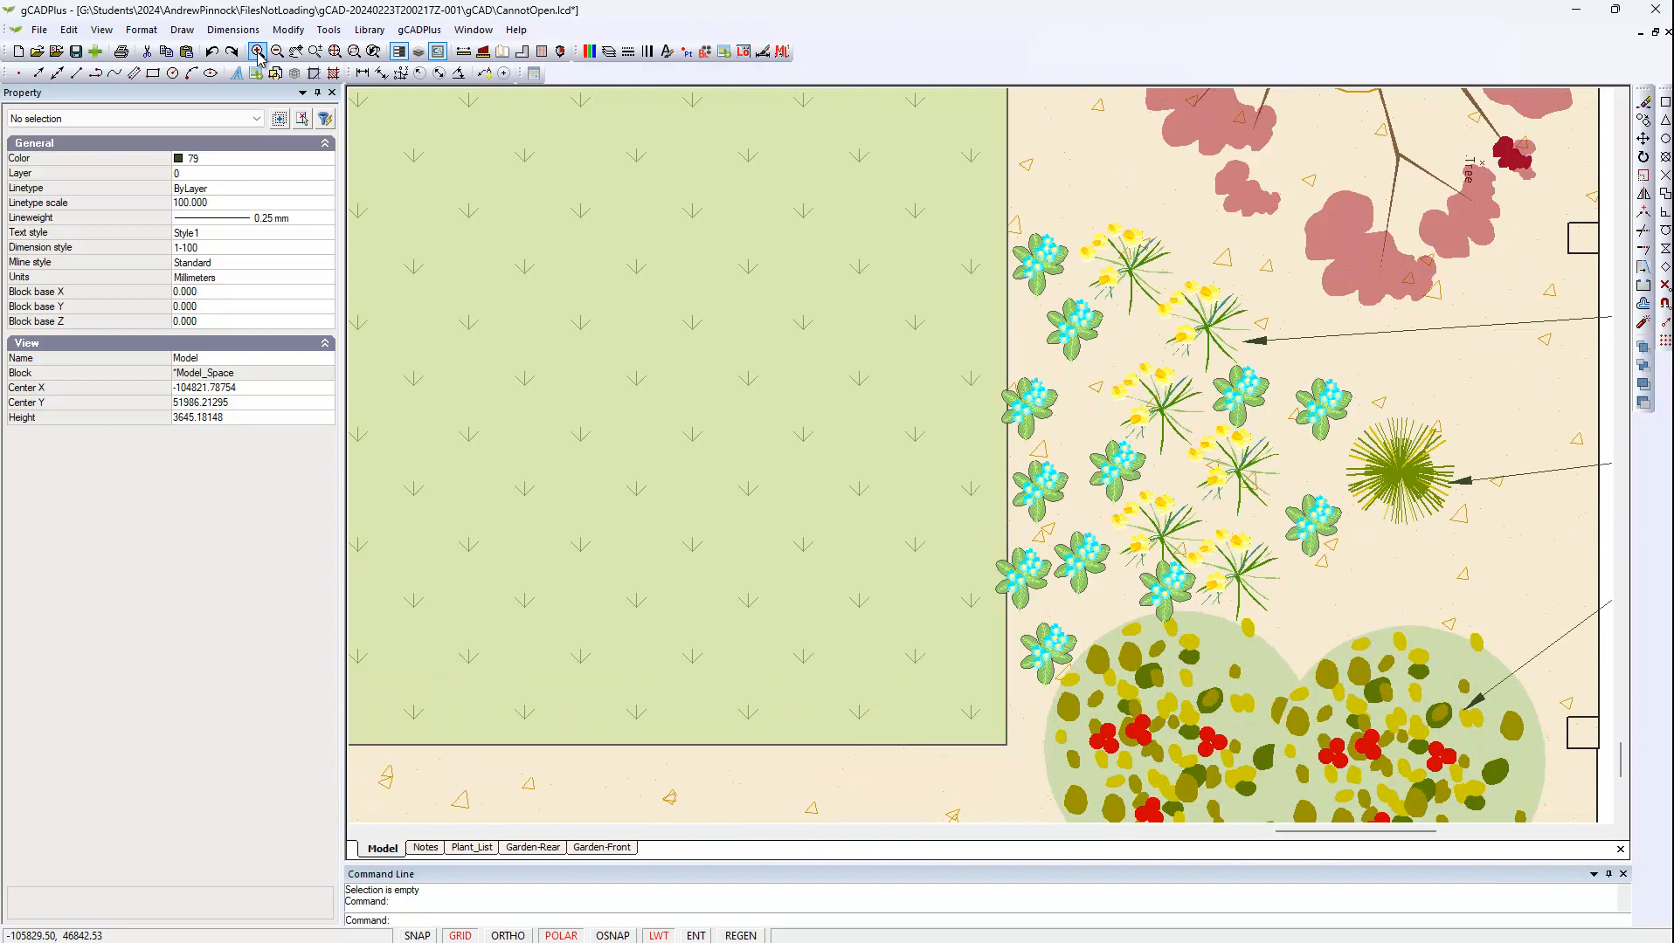
{"action": "left_click", "coordinate": [258, 52]}
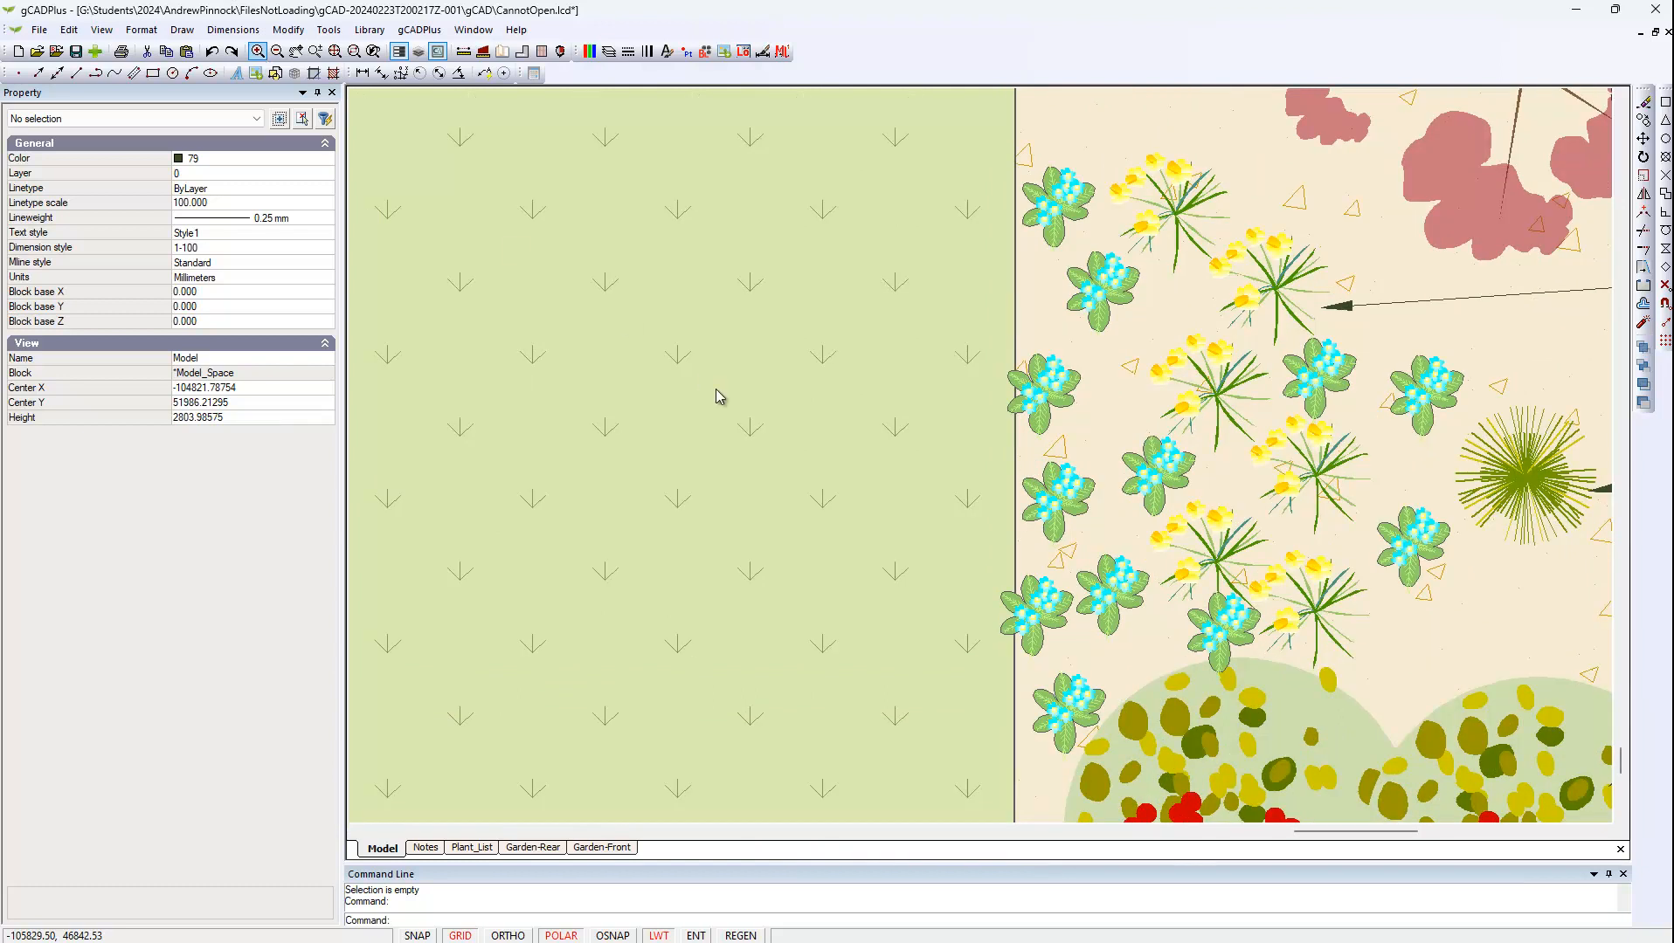
{"action": "scroll", "coordinate": [718, 396], "scroll_direction": "up", "scroll_amount": 1}
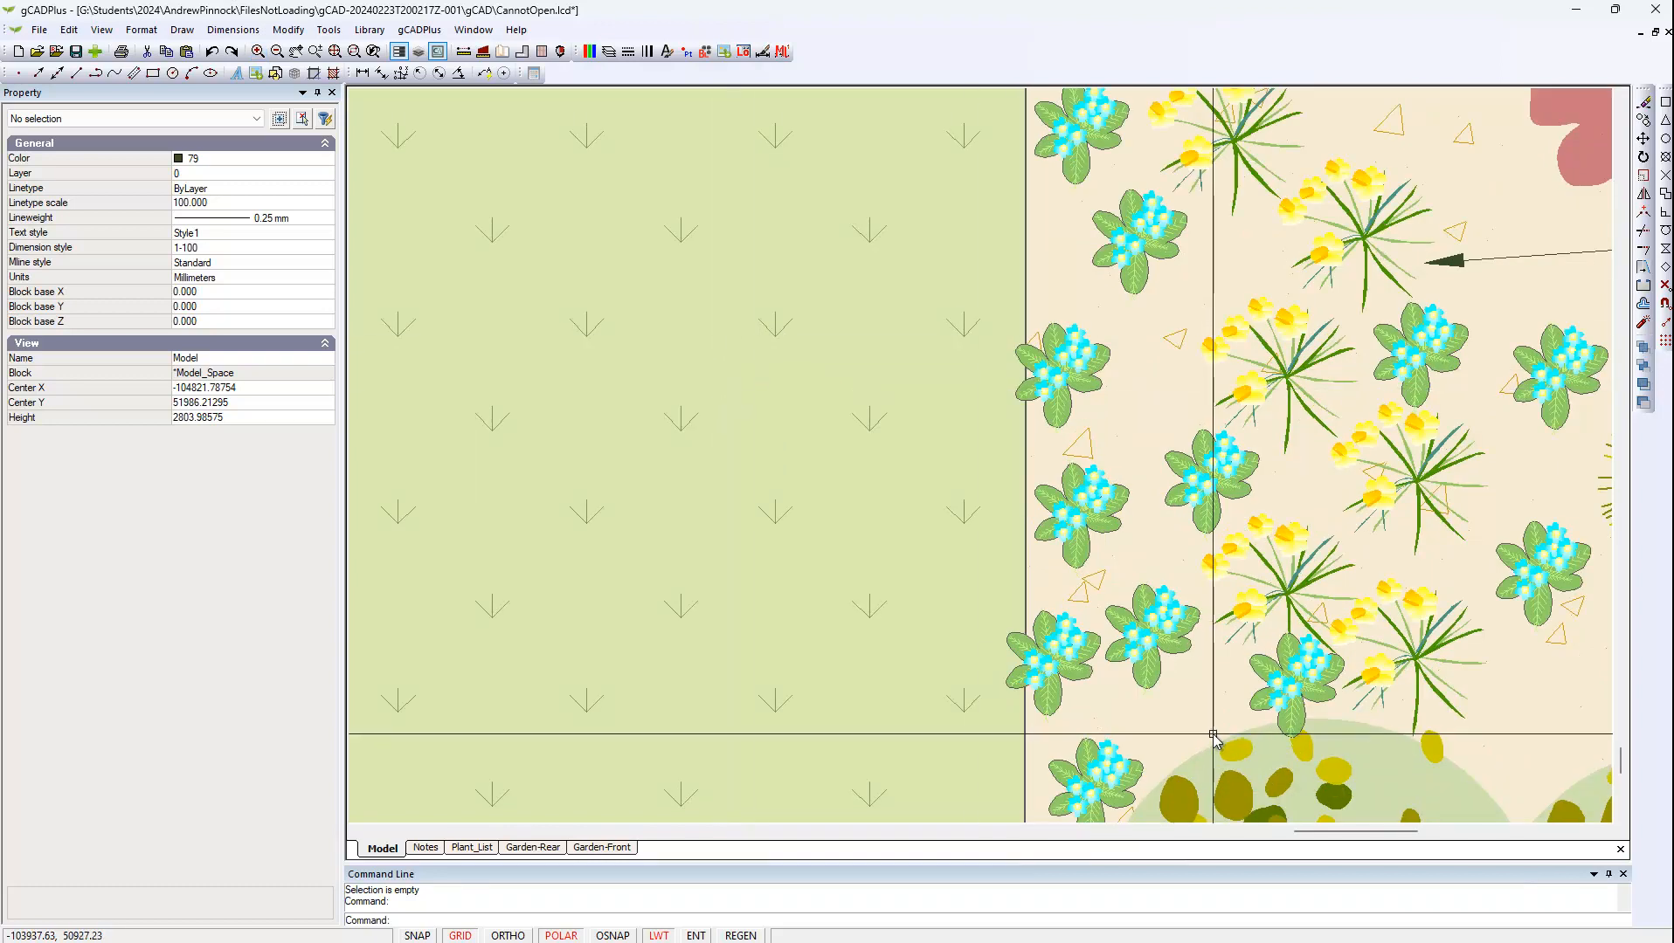
{"action": "left_click", "coordinate": [1290, 595]}
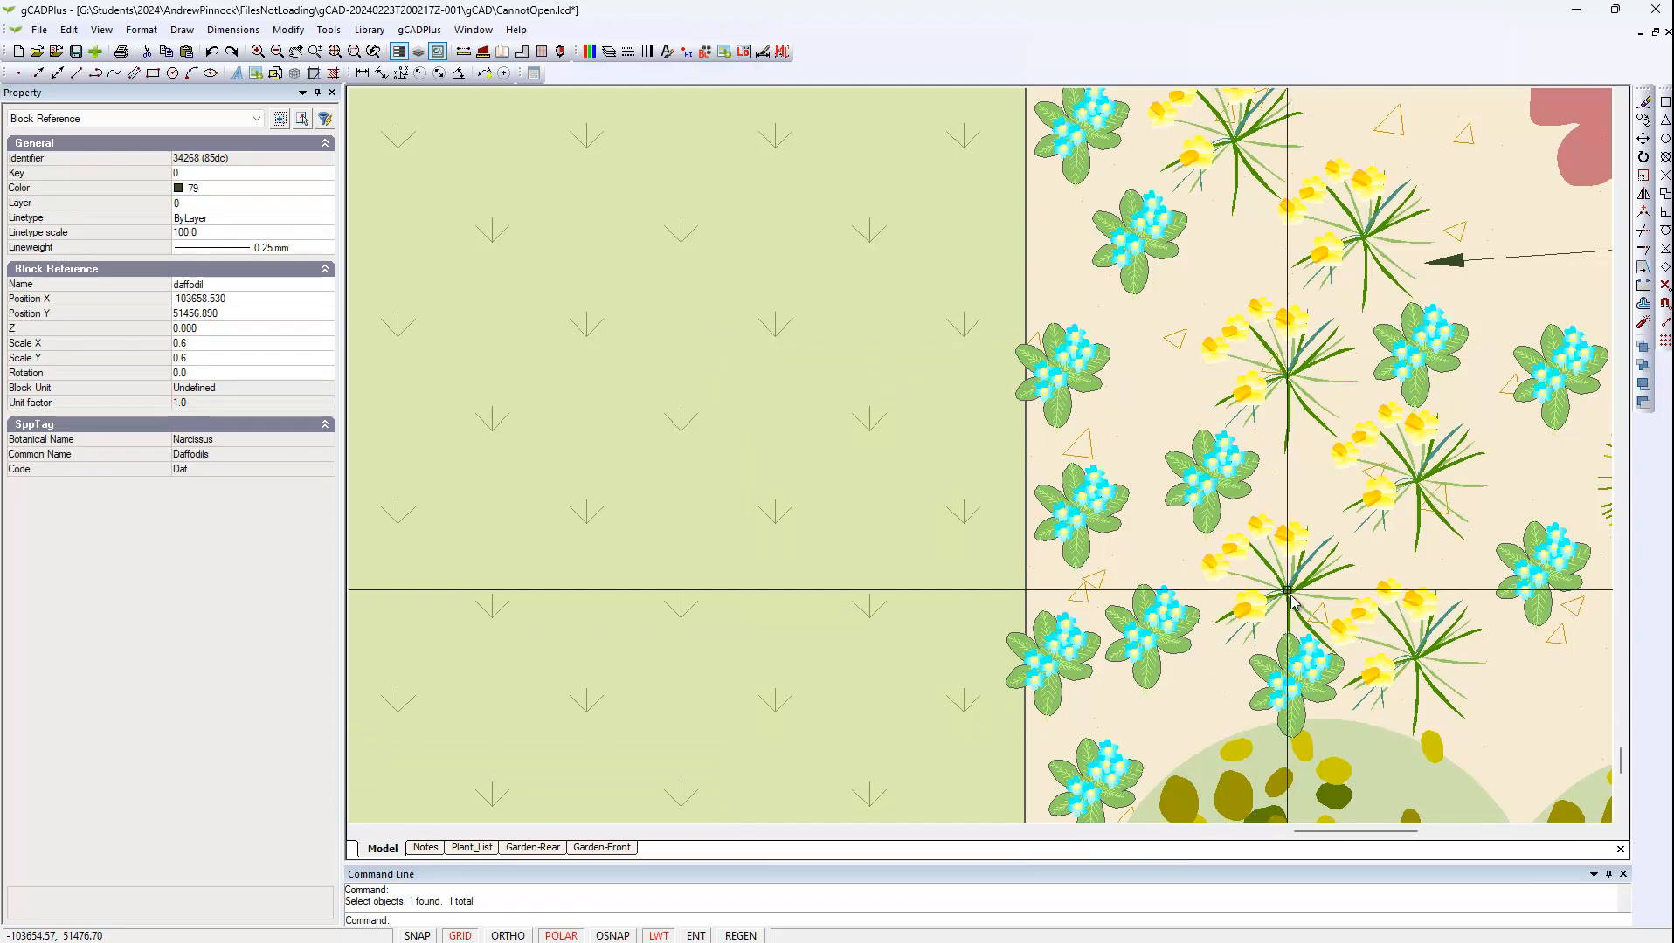
{"action": "left_click", "coordinate": [1288, 595]}
{"action": "right_click", "coordinate": [1292, 600]}
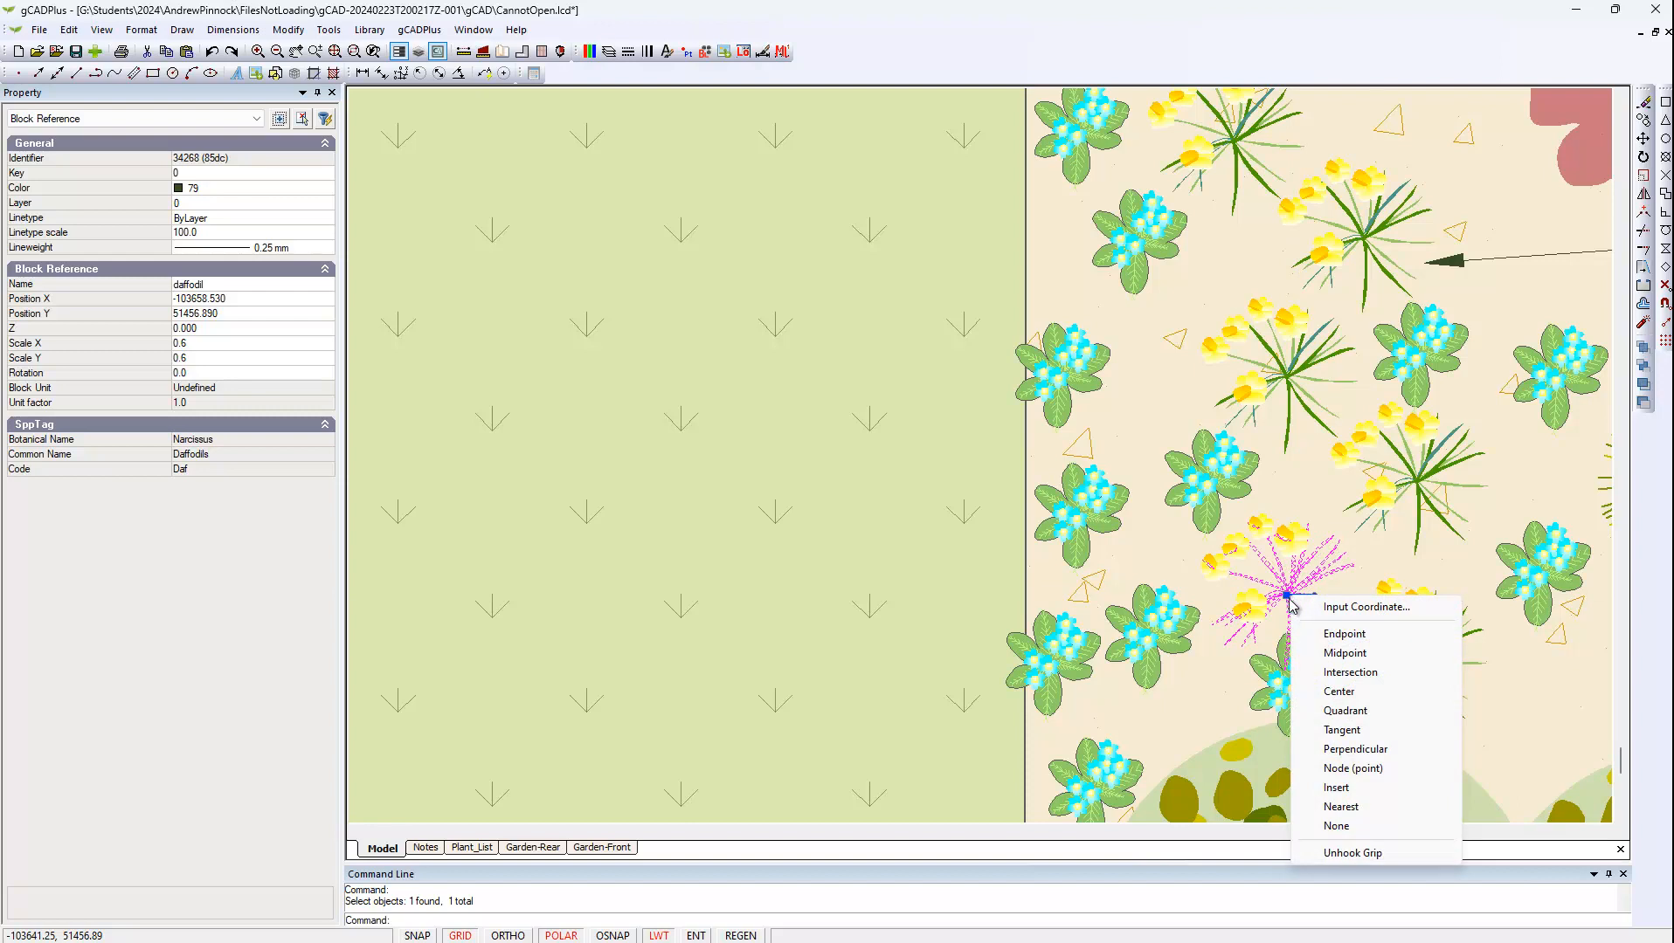
{"action": "left_click", "coordinate": [1238, 654]}
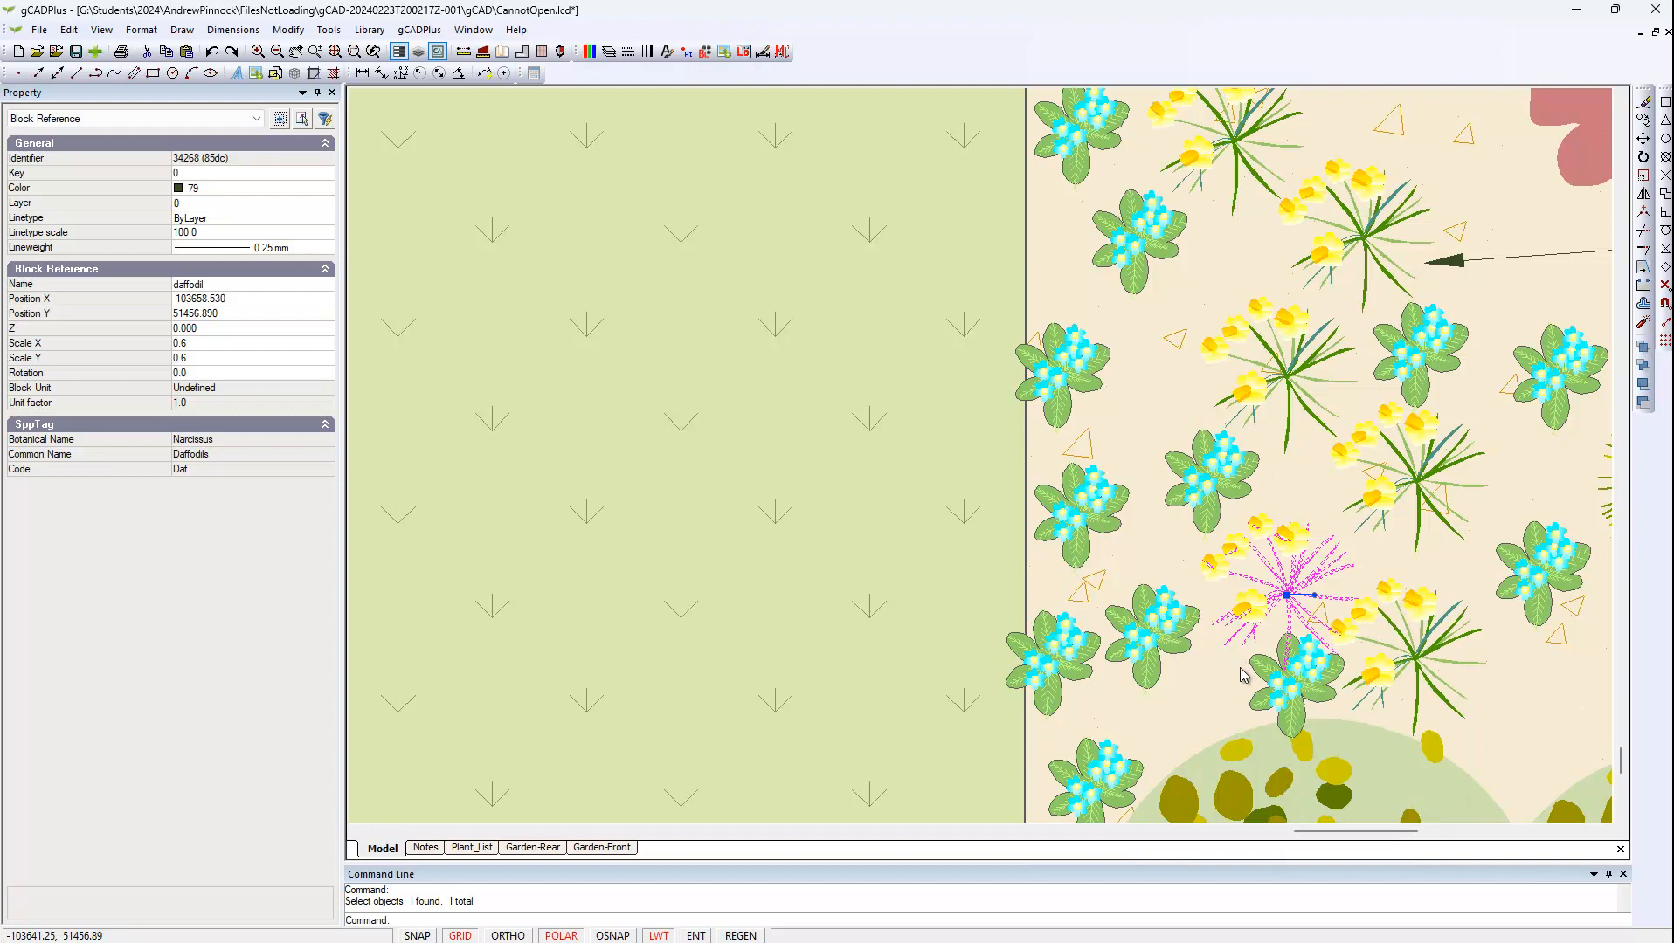
{"action": "right_click", "coordinate": [1263, 618]}
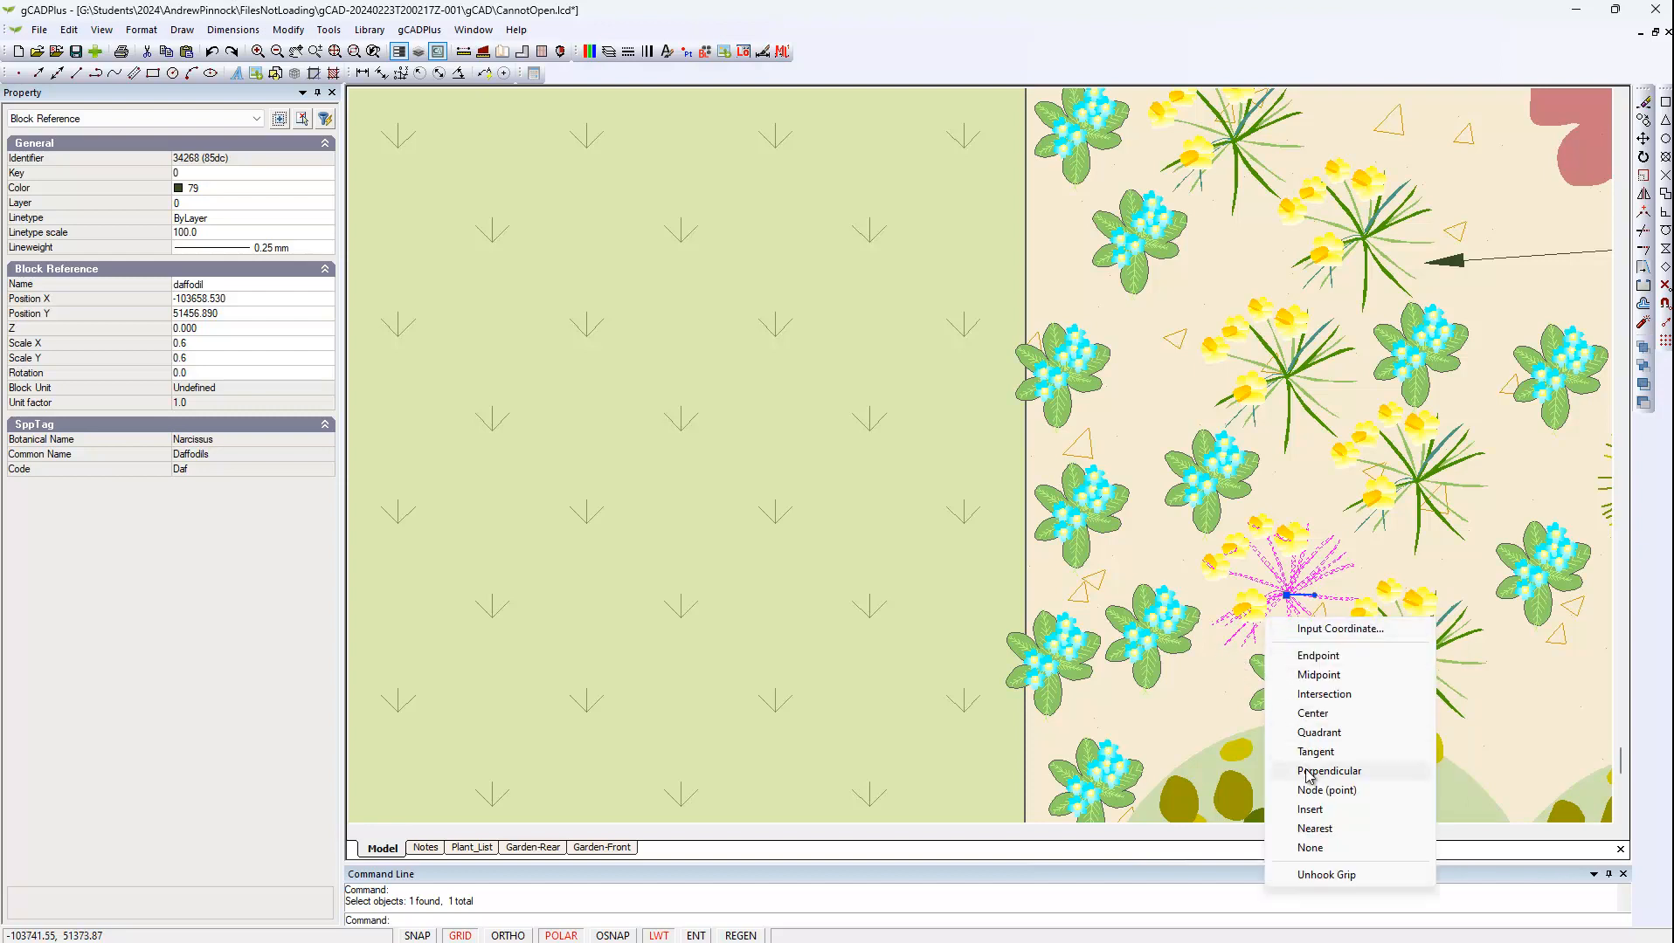
{"action": "left_click", "coordinate": [1234, 741]}
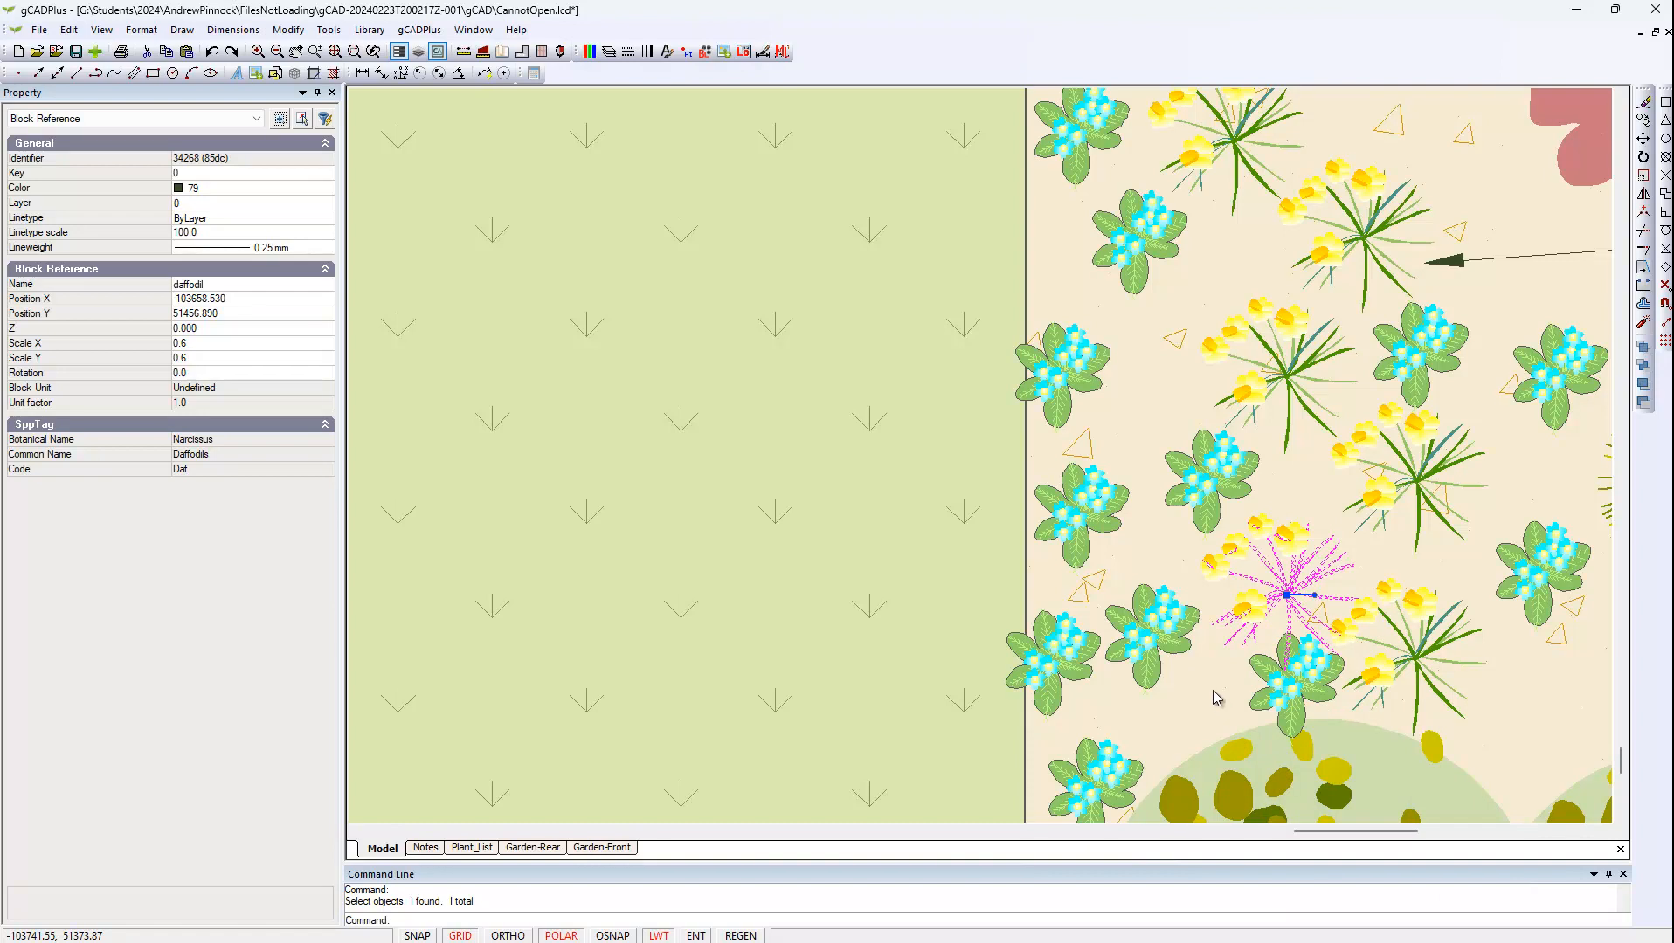
{"action": "key", "text": "Escape"}
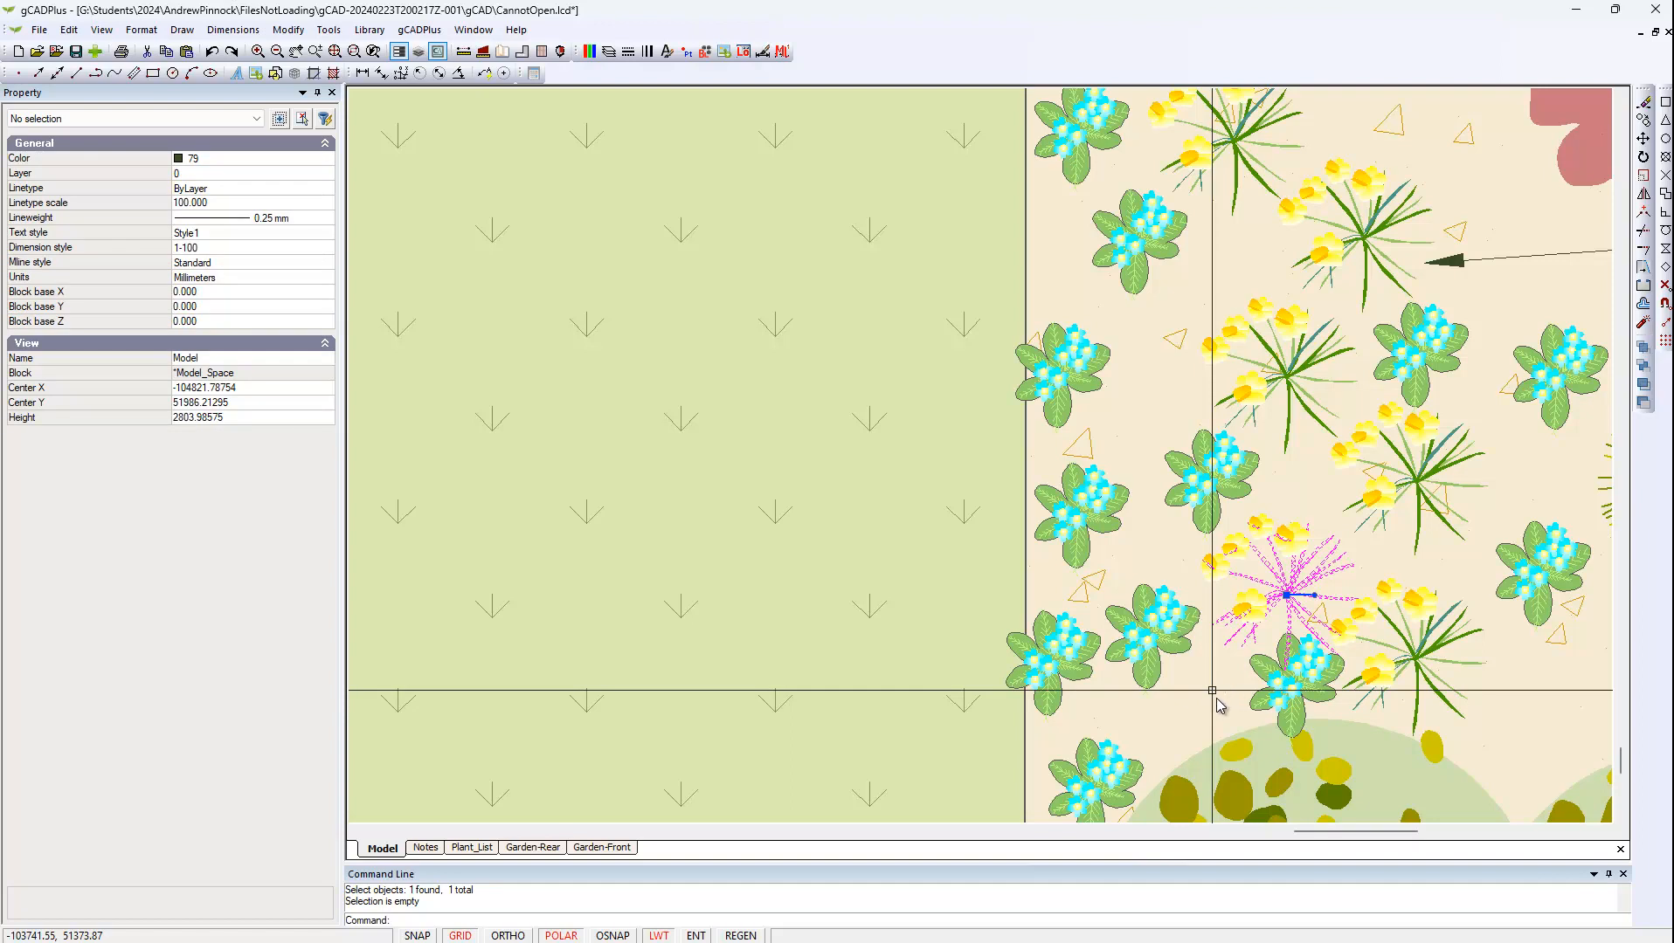
Open the daffodil plant symbol in the block editor and check the block reference of one of its flowers
{"action": "left_click", "coordinate": [1328, 575]}
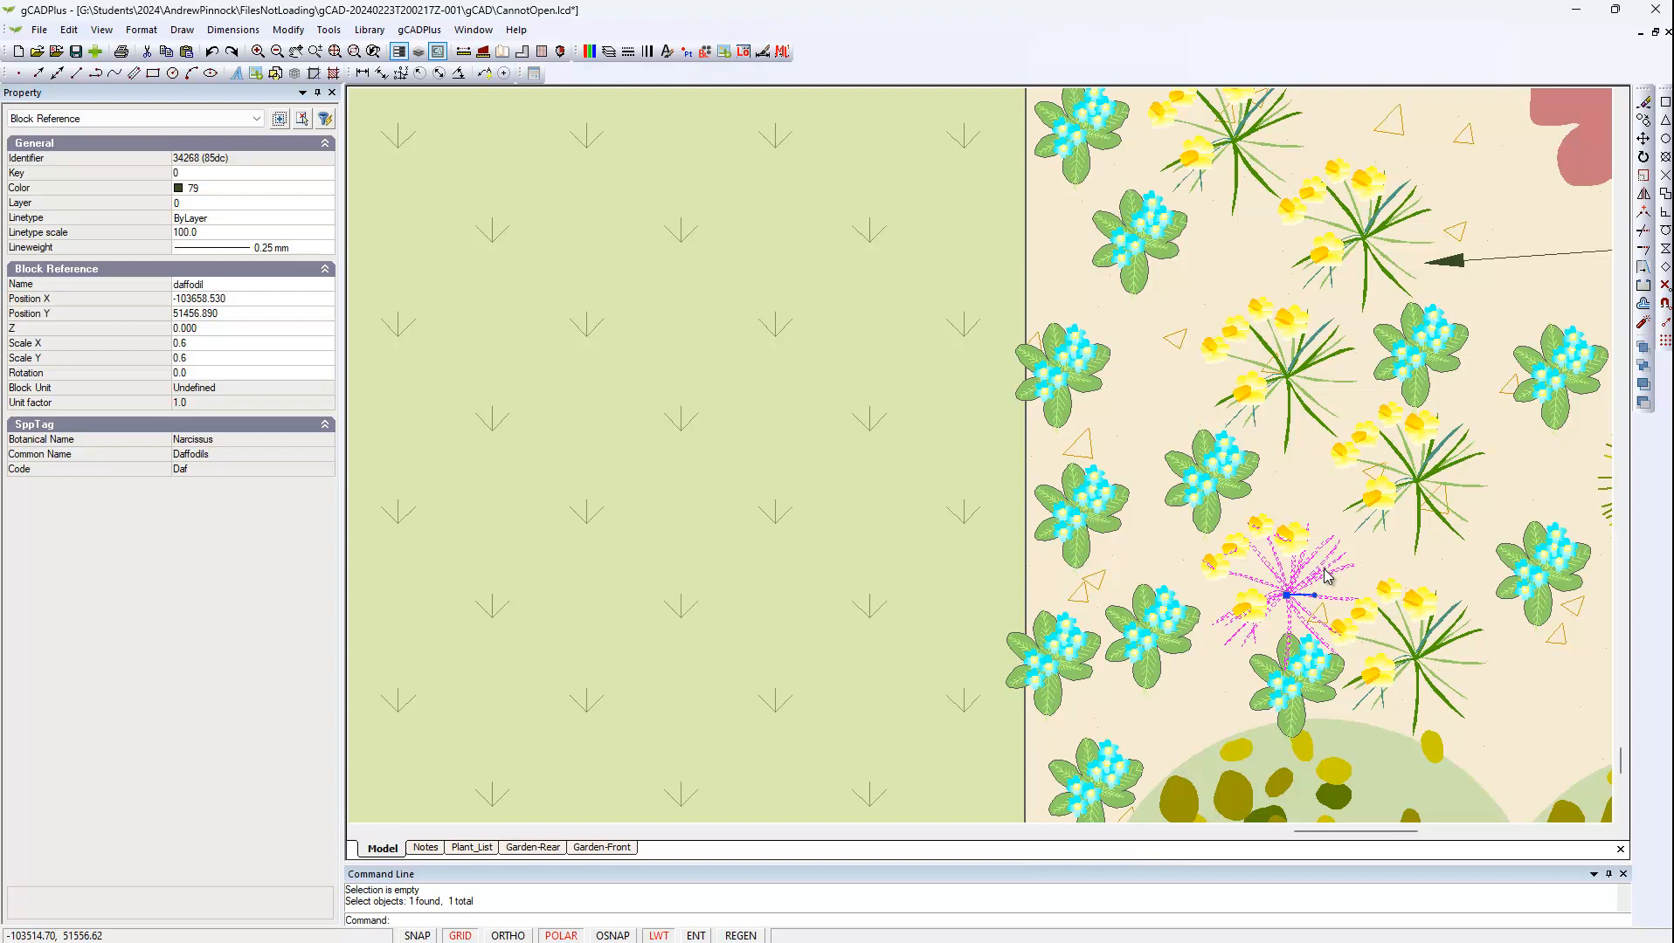
{"action": "right_click", "coordinate": [1325, 575]}
{"action": "left_click", "coordinate": [1363, 816]}
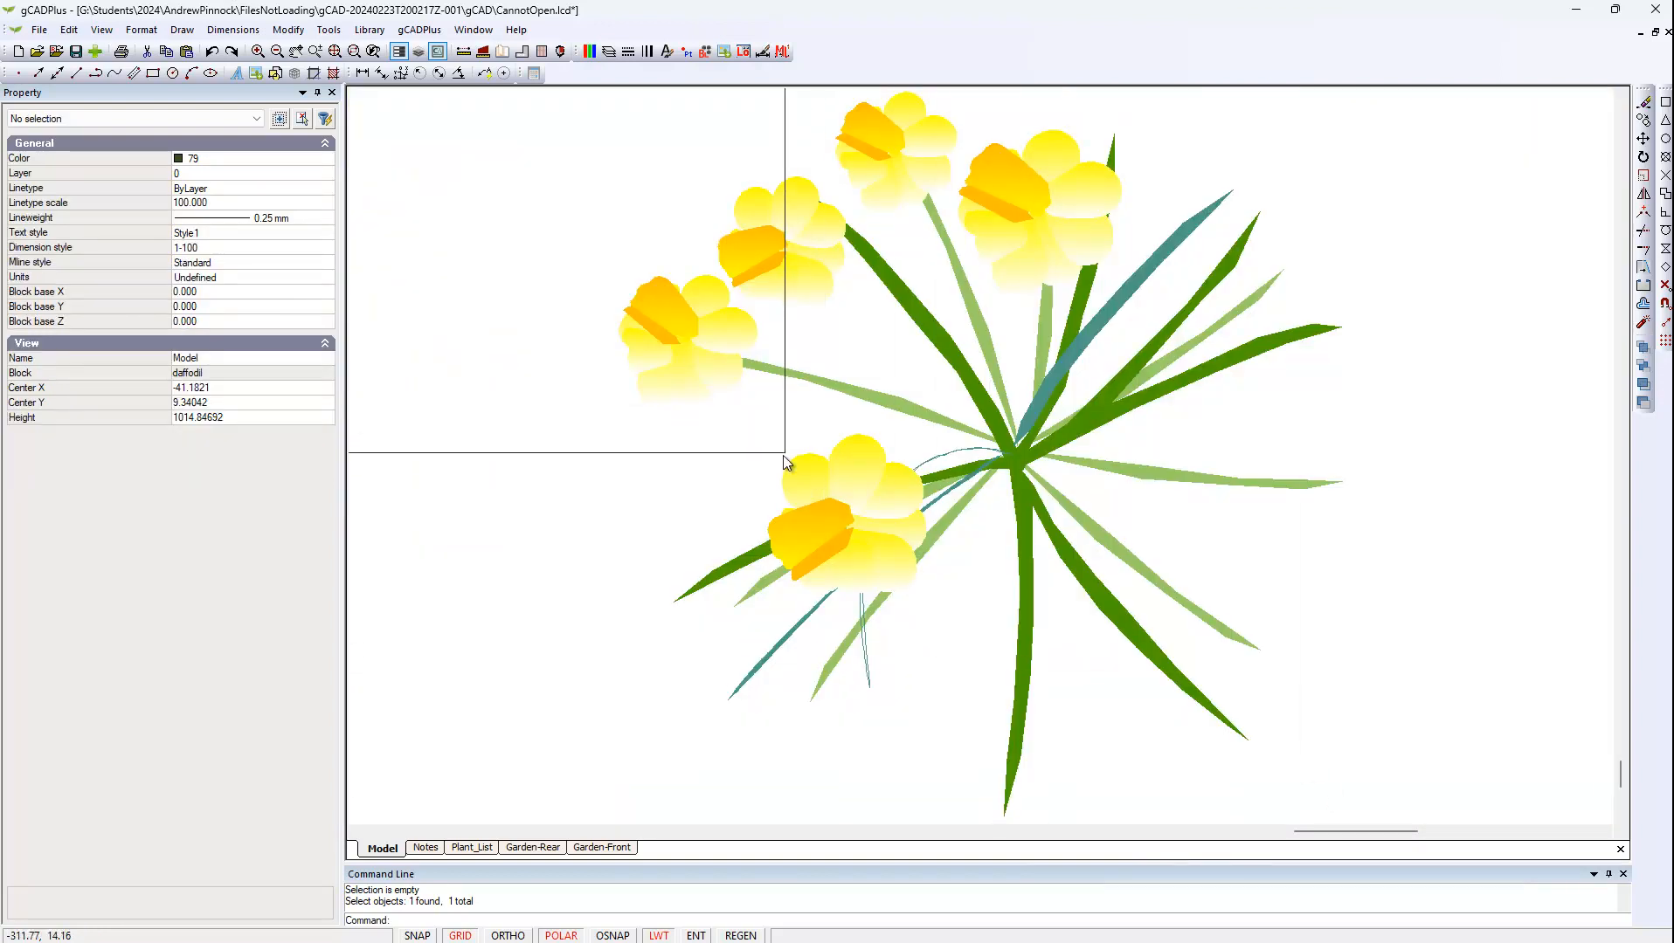
{"action": "left_click", "coordinate": [808, 474]}
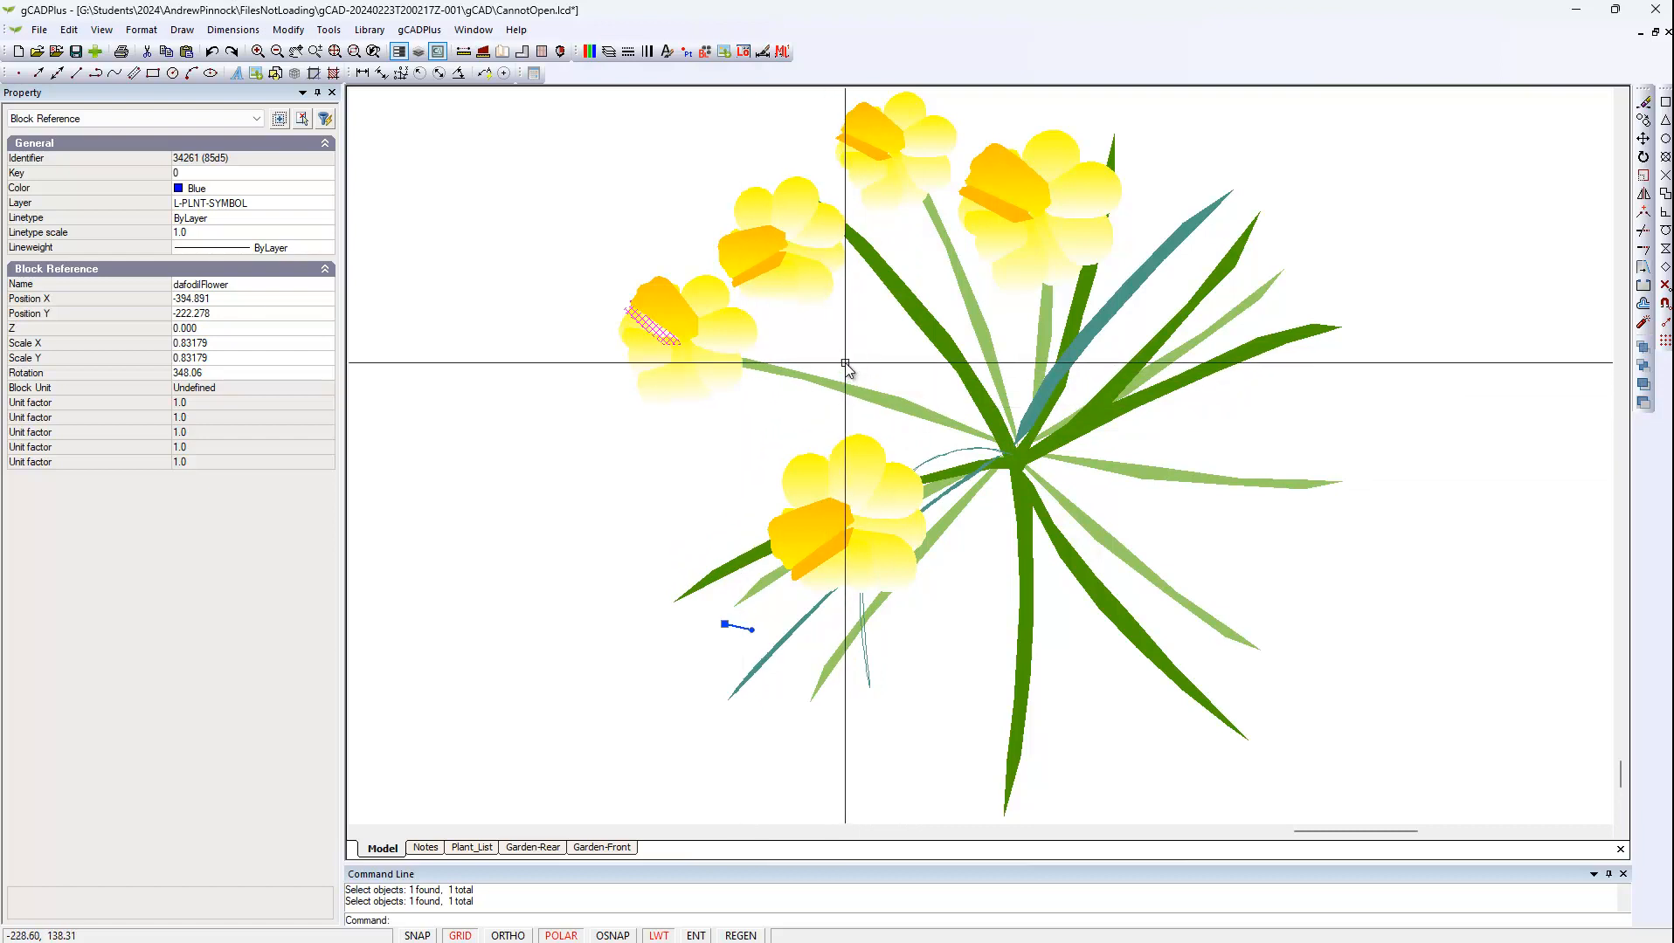
{"action": "key", "text": "Escape"}
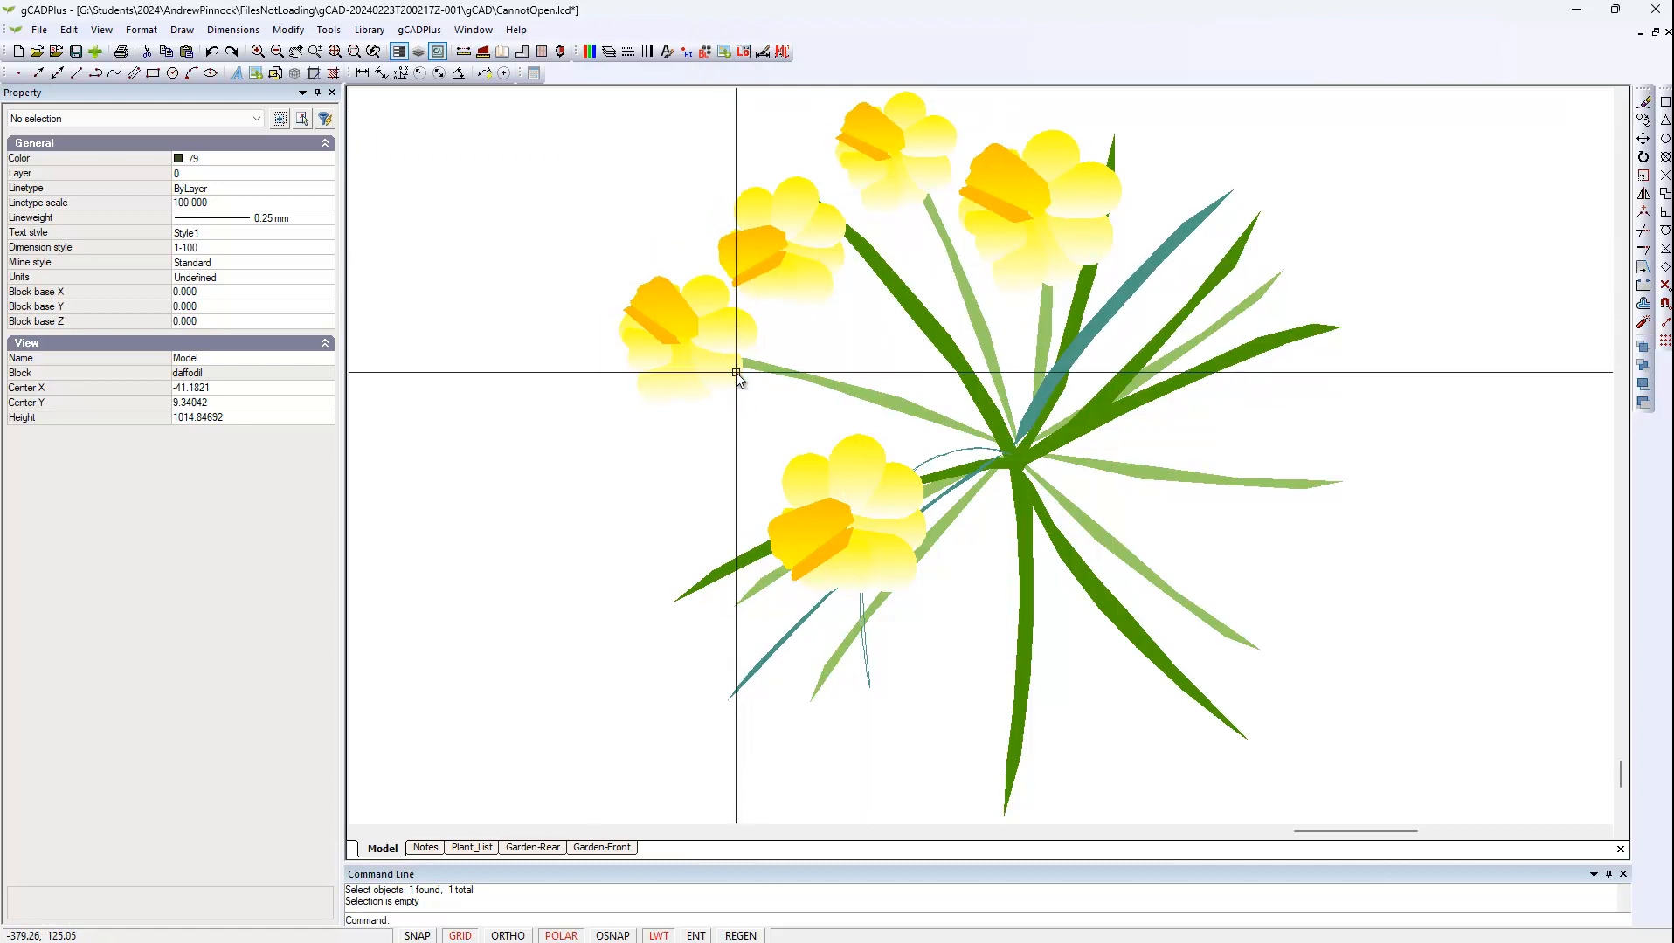
Close the block editor and return to the garden plan
{"action": "scroll", "coordinate": [744, 373], "scroll_direction": "down", "scroll_amount": 3}
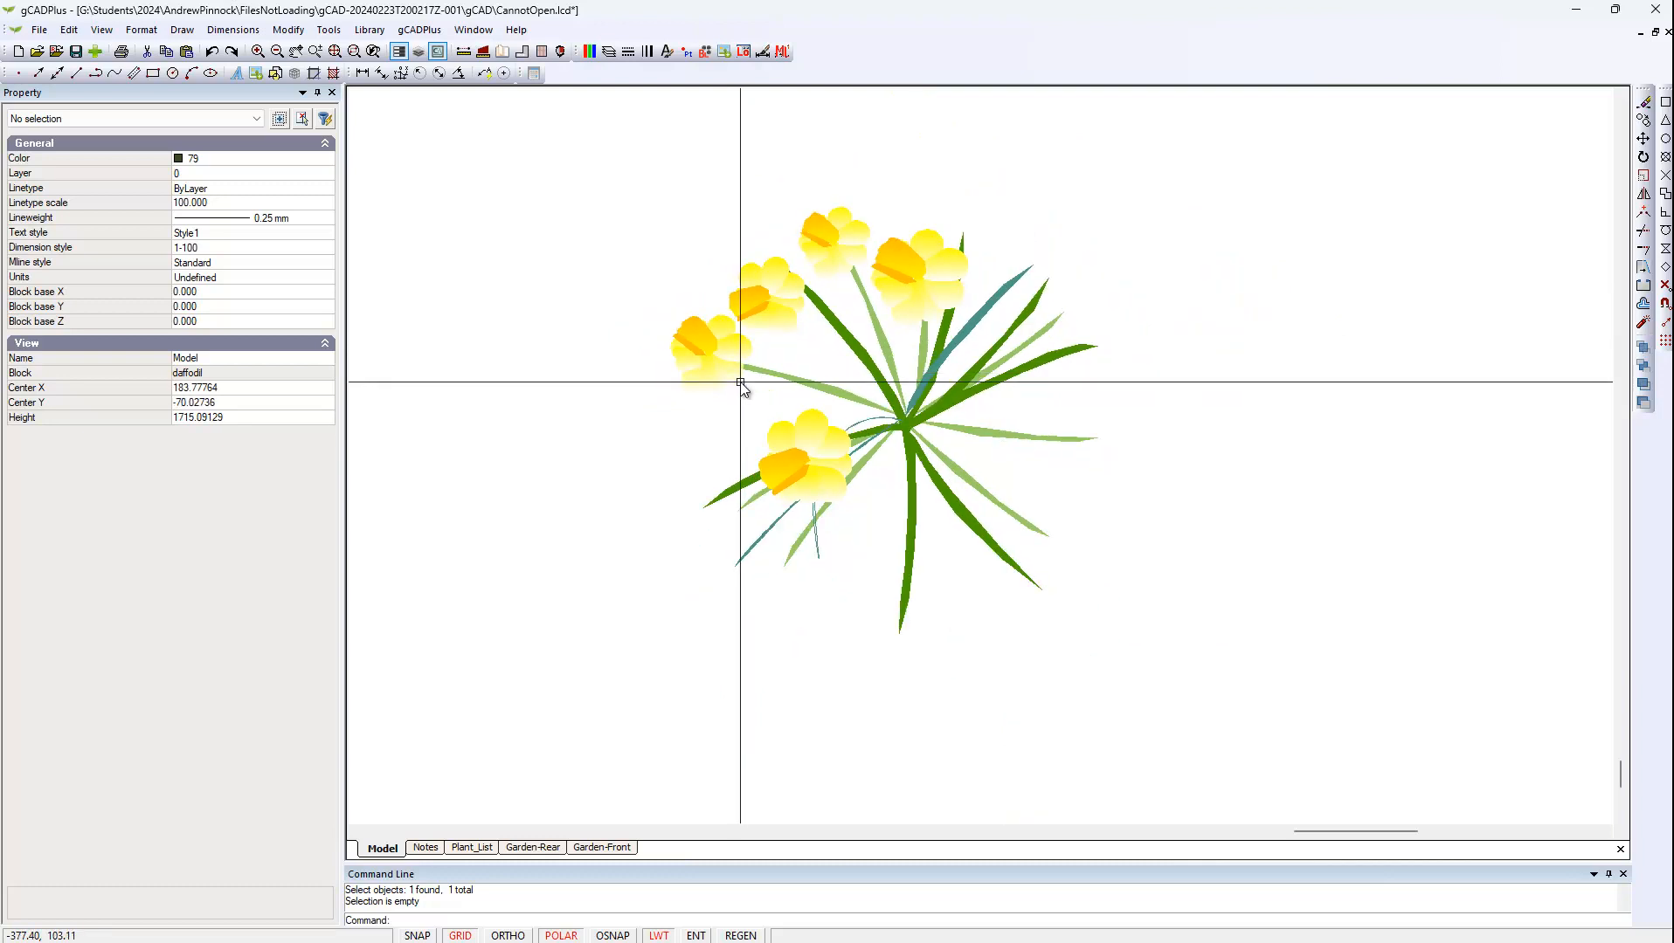
{"action": "right_click", "coordinate": [736, 400]}
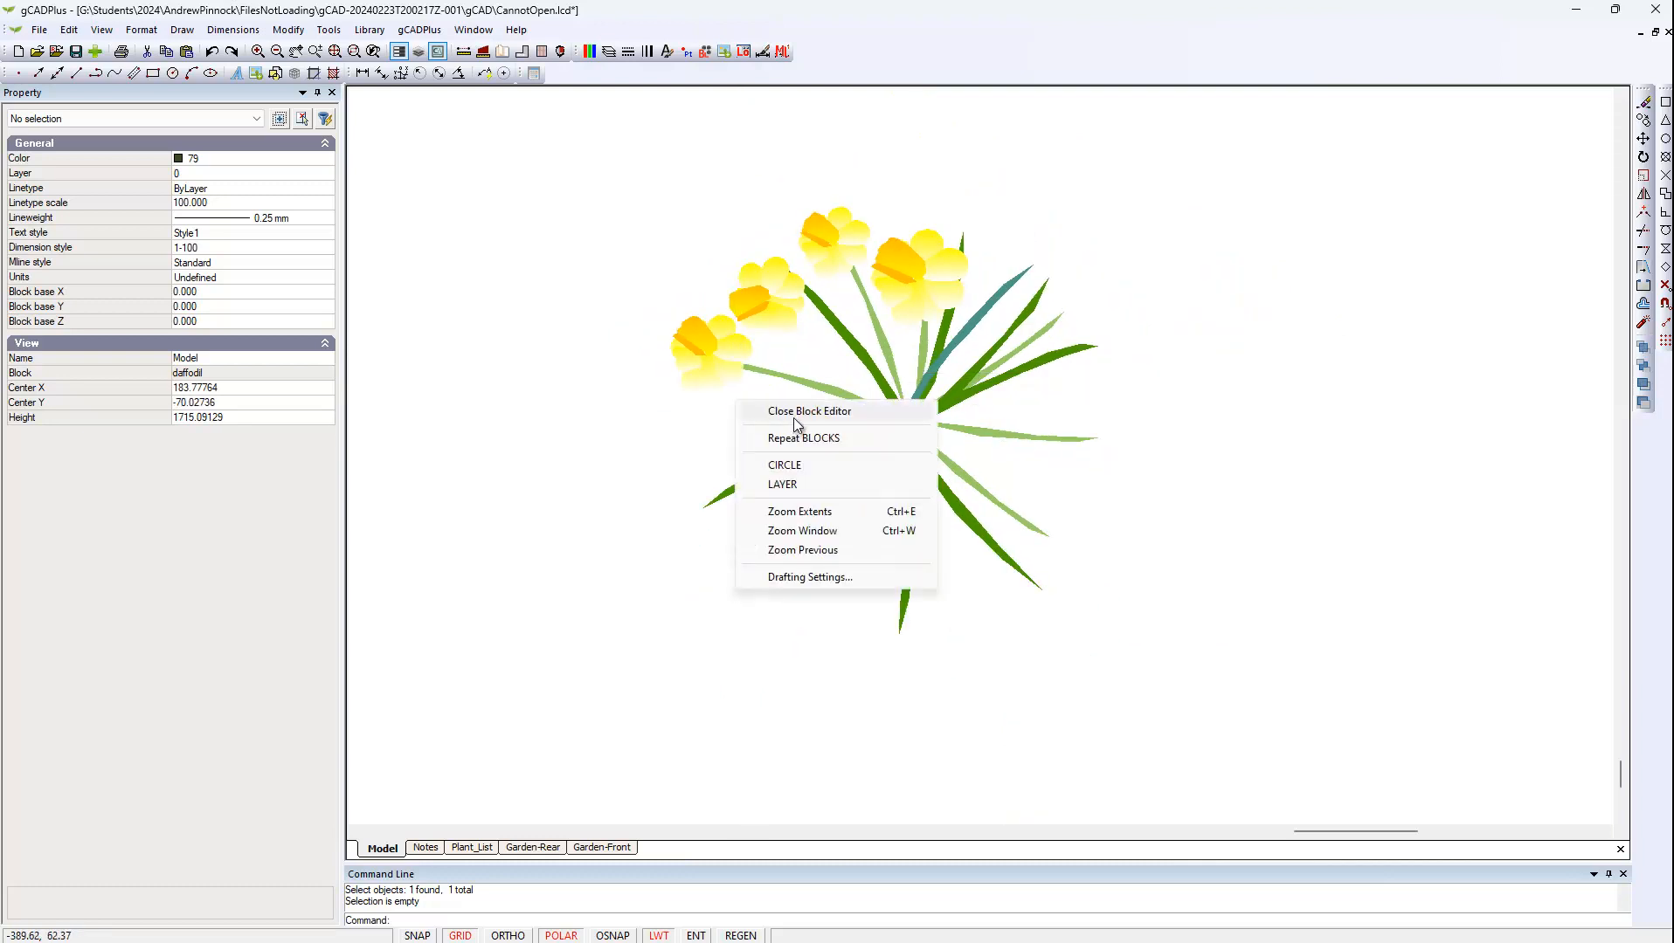
{"action": "left_click", "coordinate": [793, 418]}
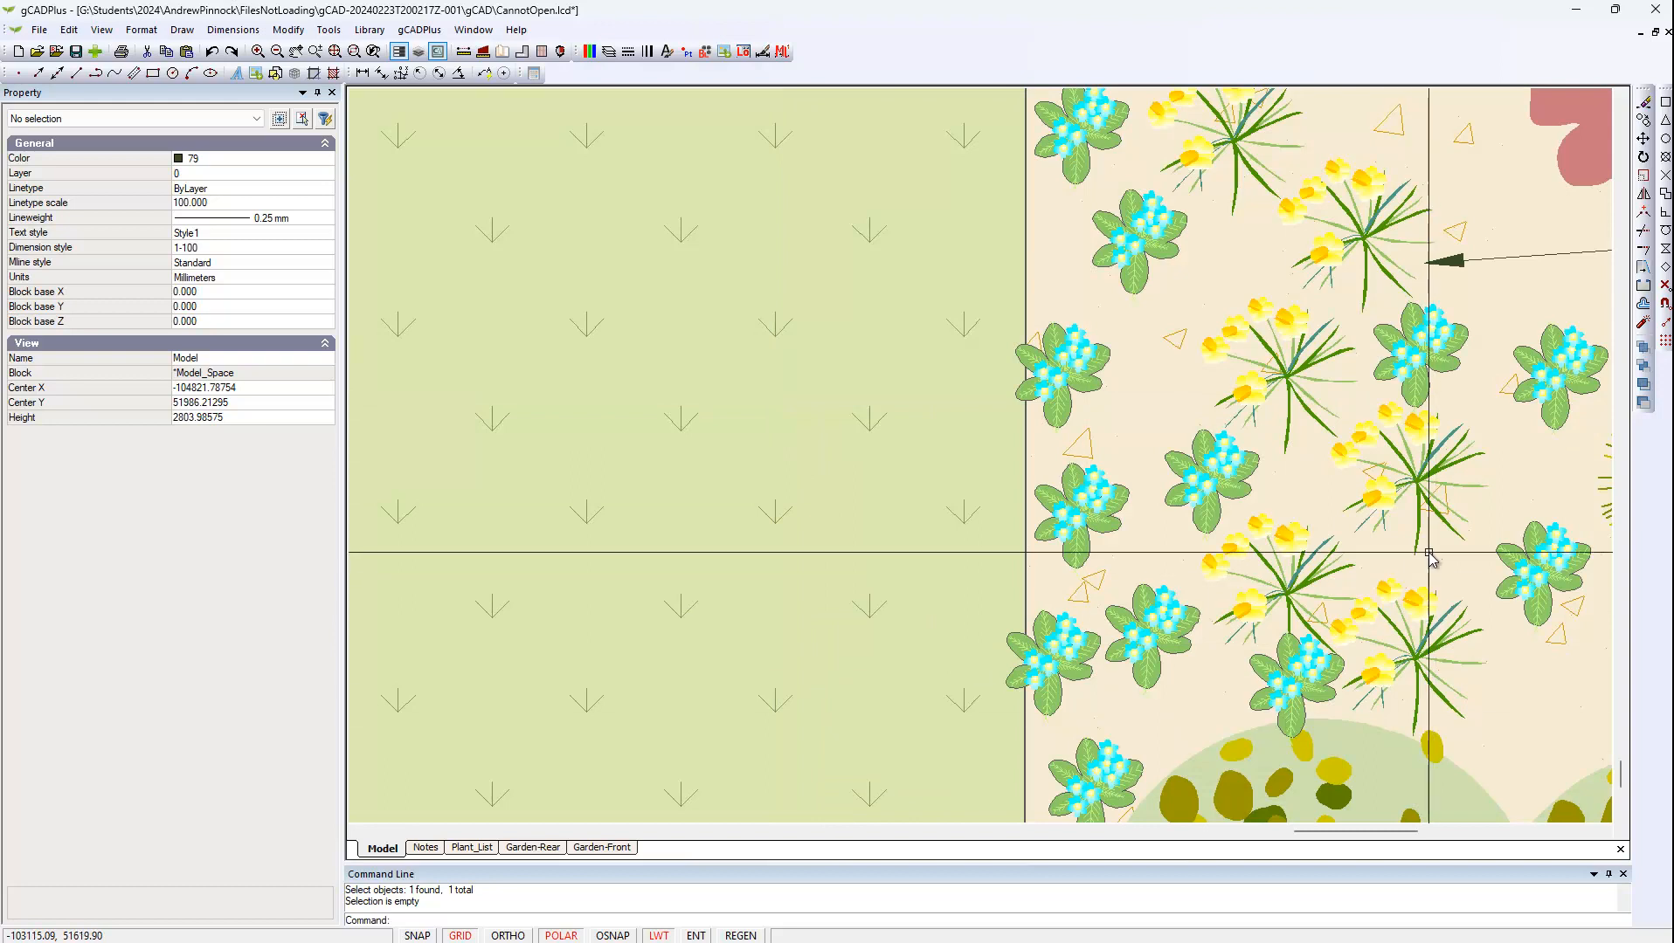
{"action": "left_click", "coordinate": [1419, 494]}
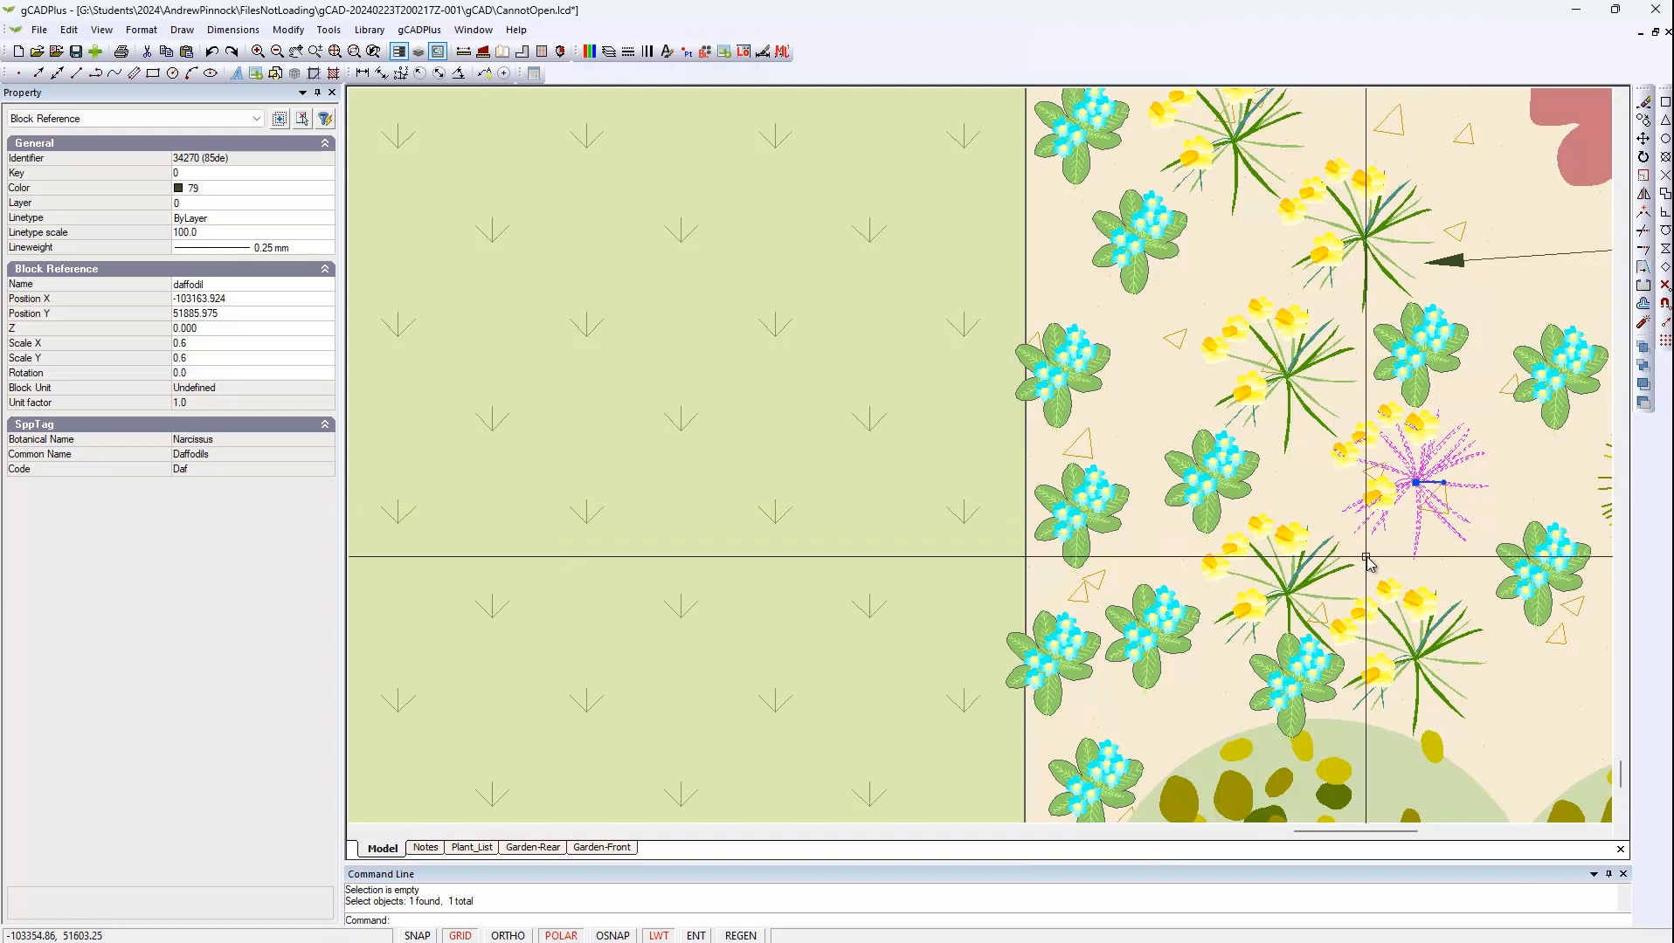
{"action": "left_click", "coordinate": [1381, 537]}
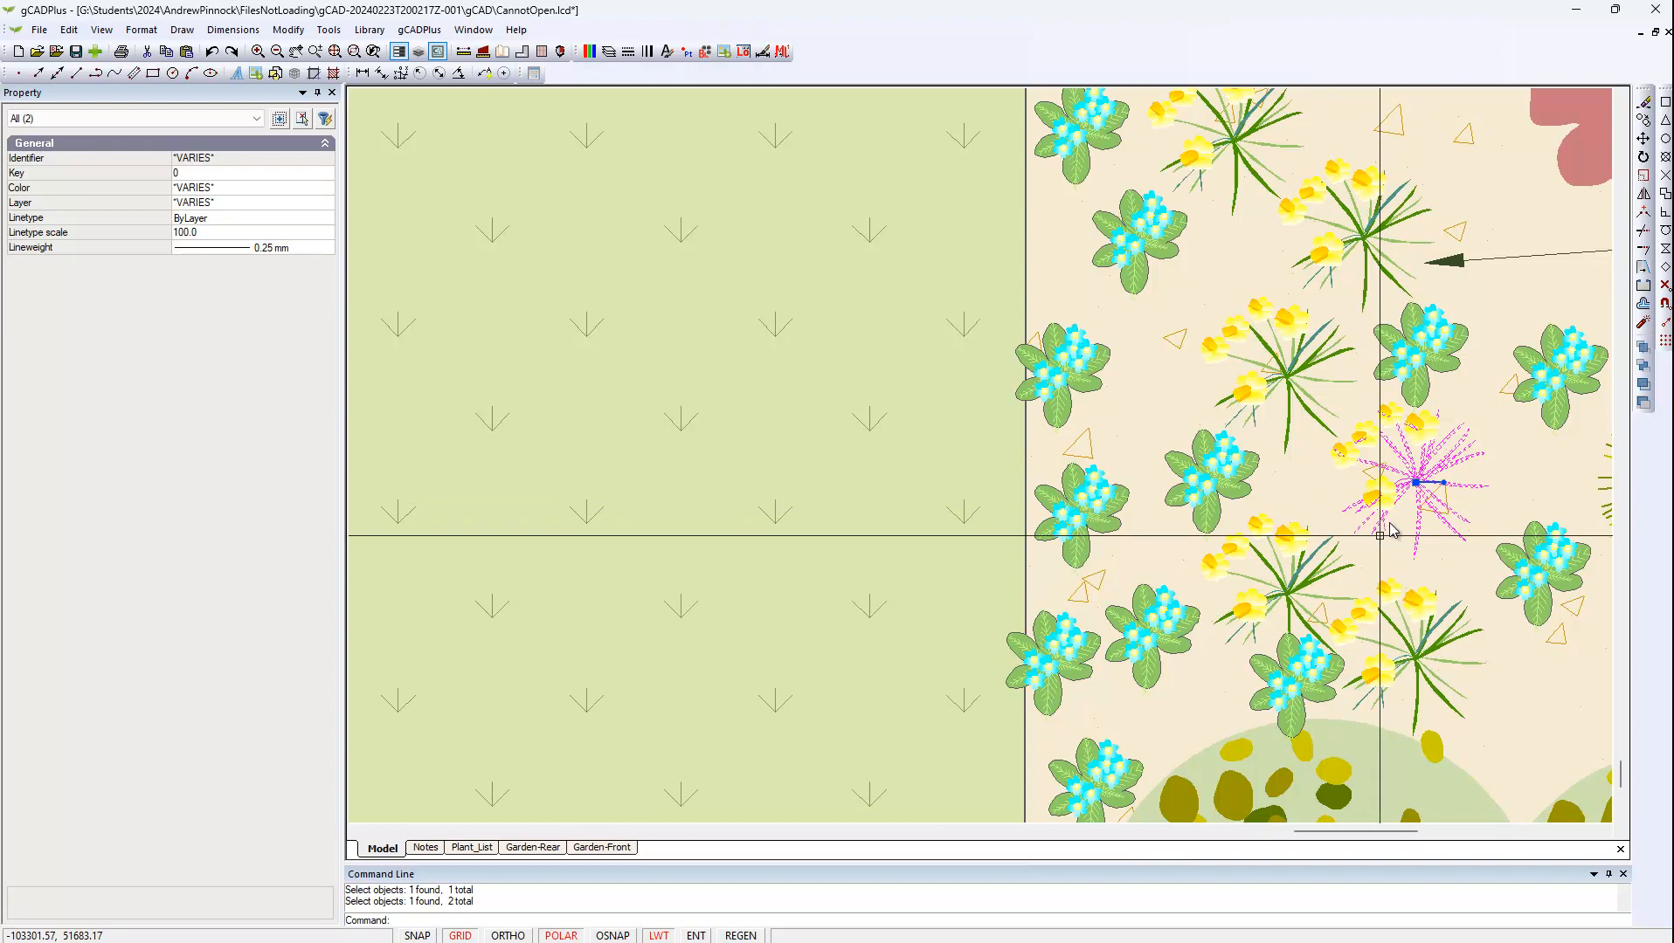
{"action": "key", "text": "Escape"}
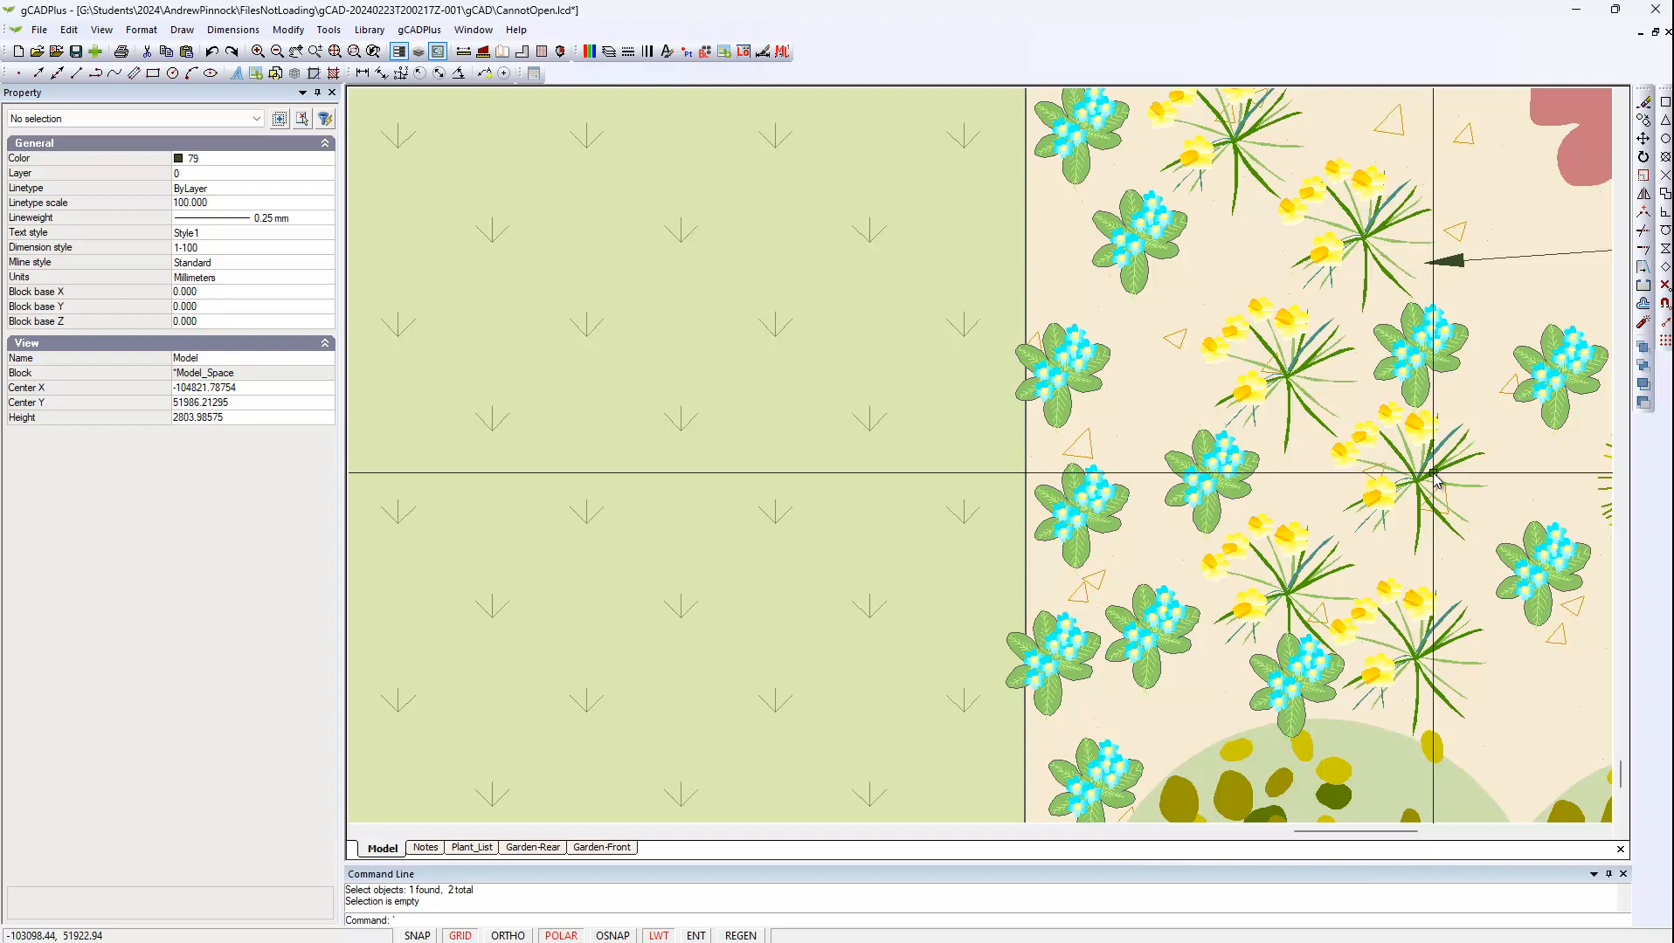
Reopen the daffodil block for editing from another daffodil in the garden plan
{"action": "left_click", "coordinate": [1367, 443]}
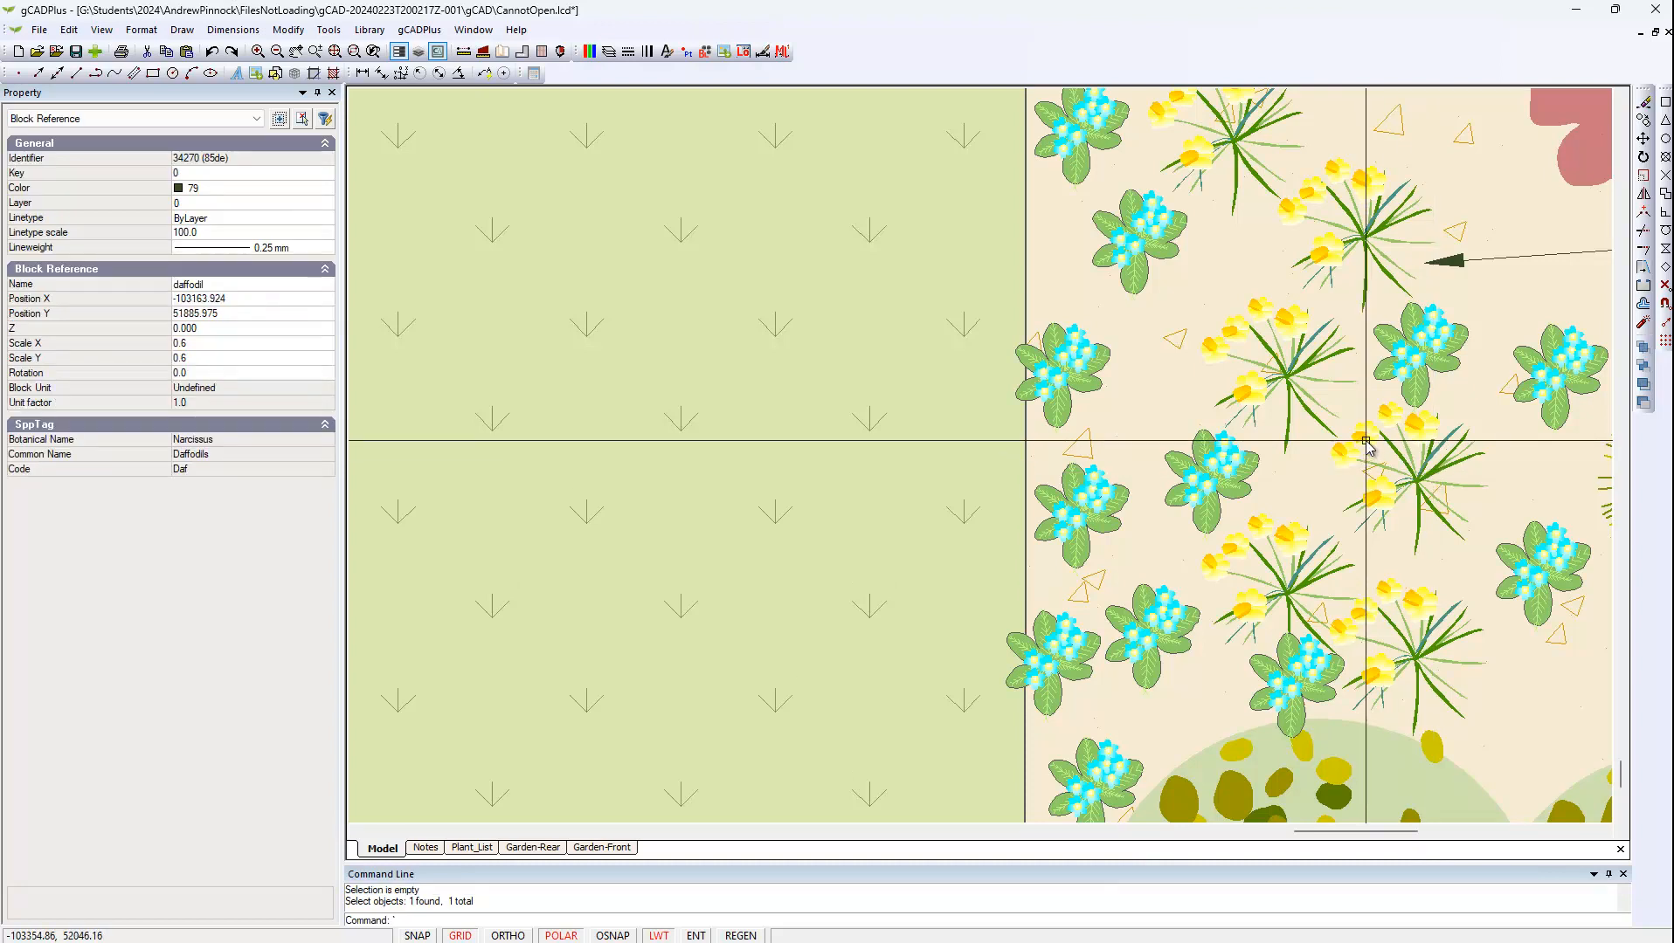
{"action": "middle_click_drag", "start_coordinate": [1366, 441], "coordinate": [1351, 446]}
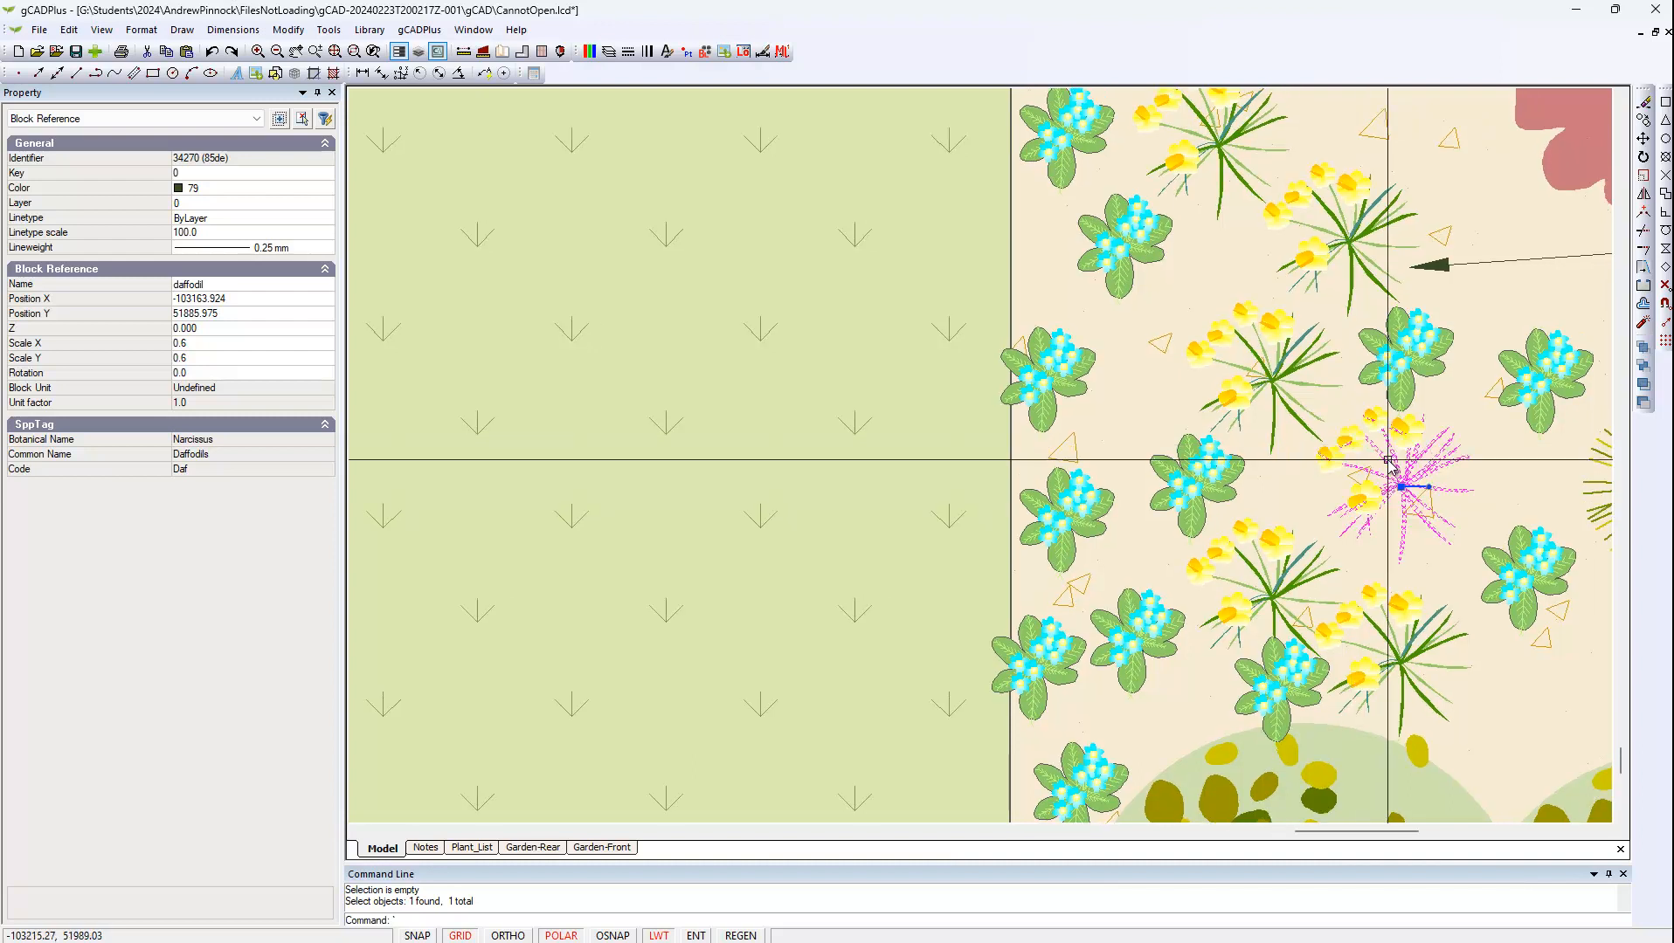
{"action": "right_click", "coordinate": [1389, 460]}
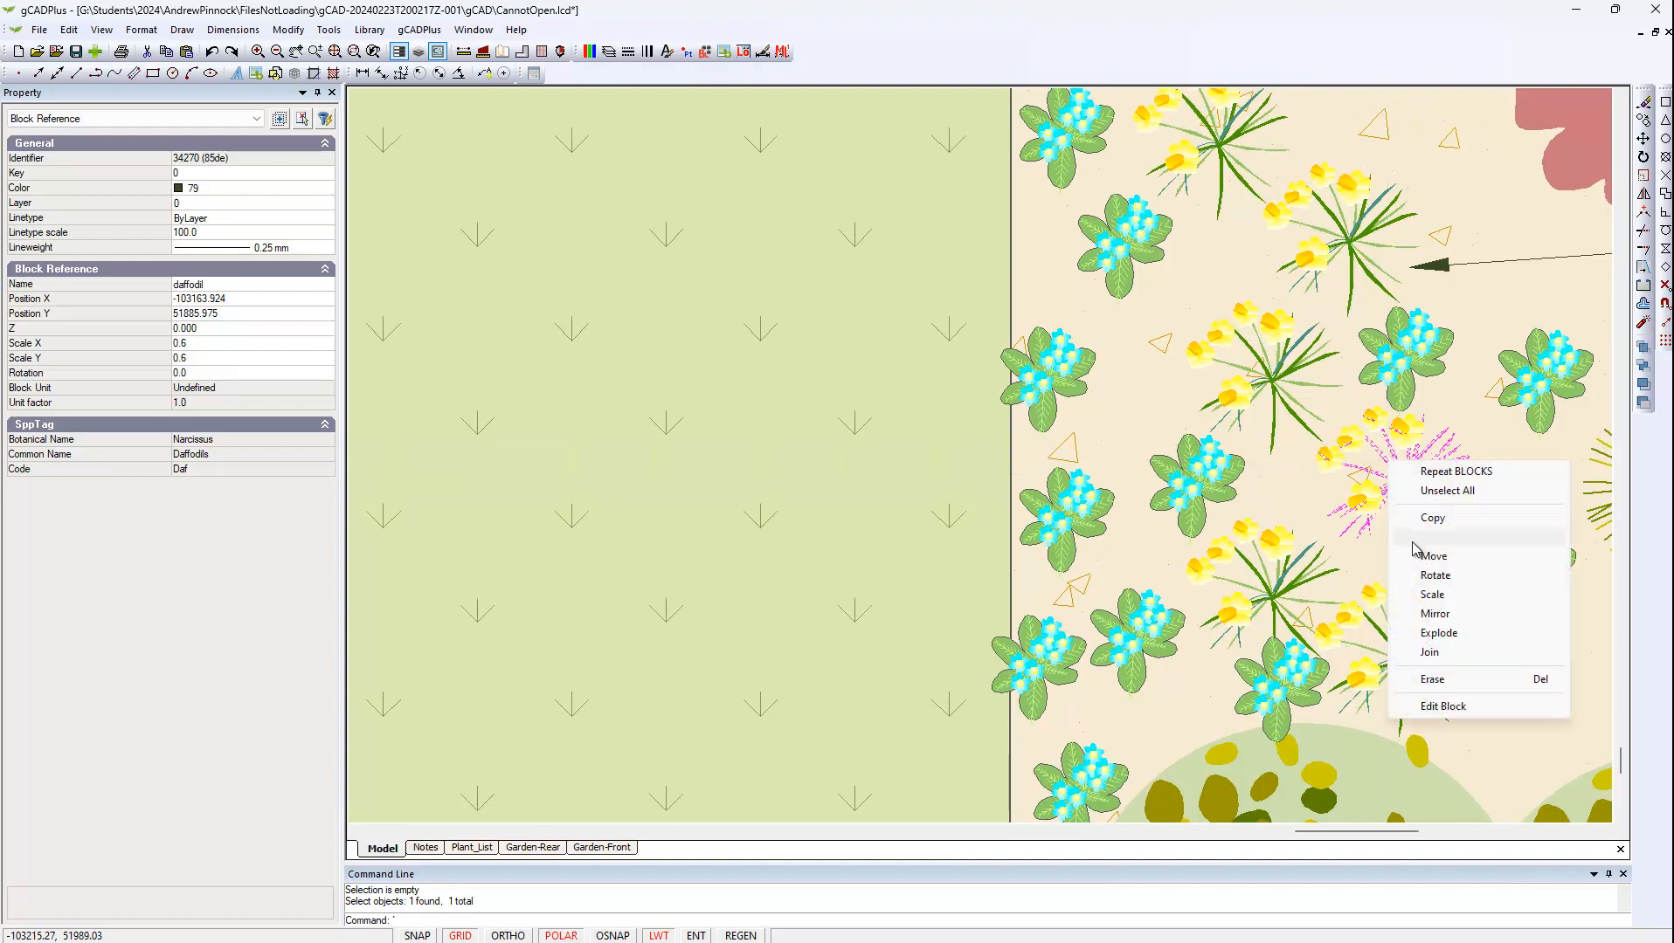
{"action": "left_click", "coordinate": [1444, 706]}
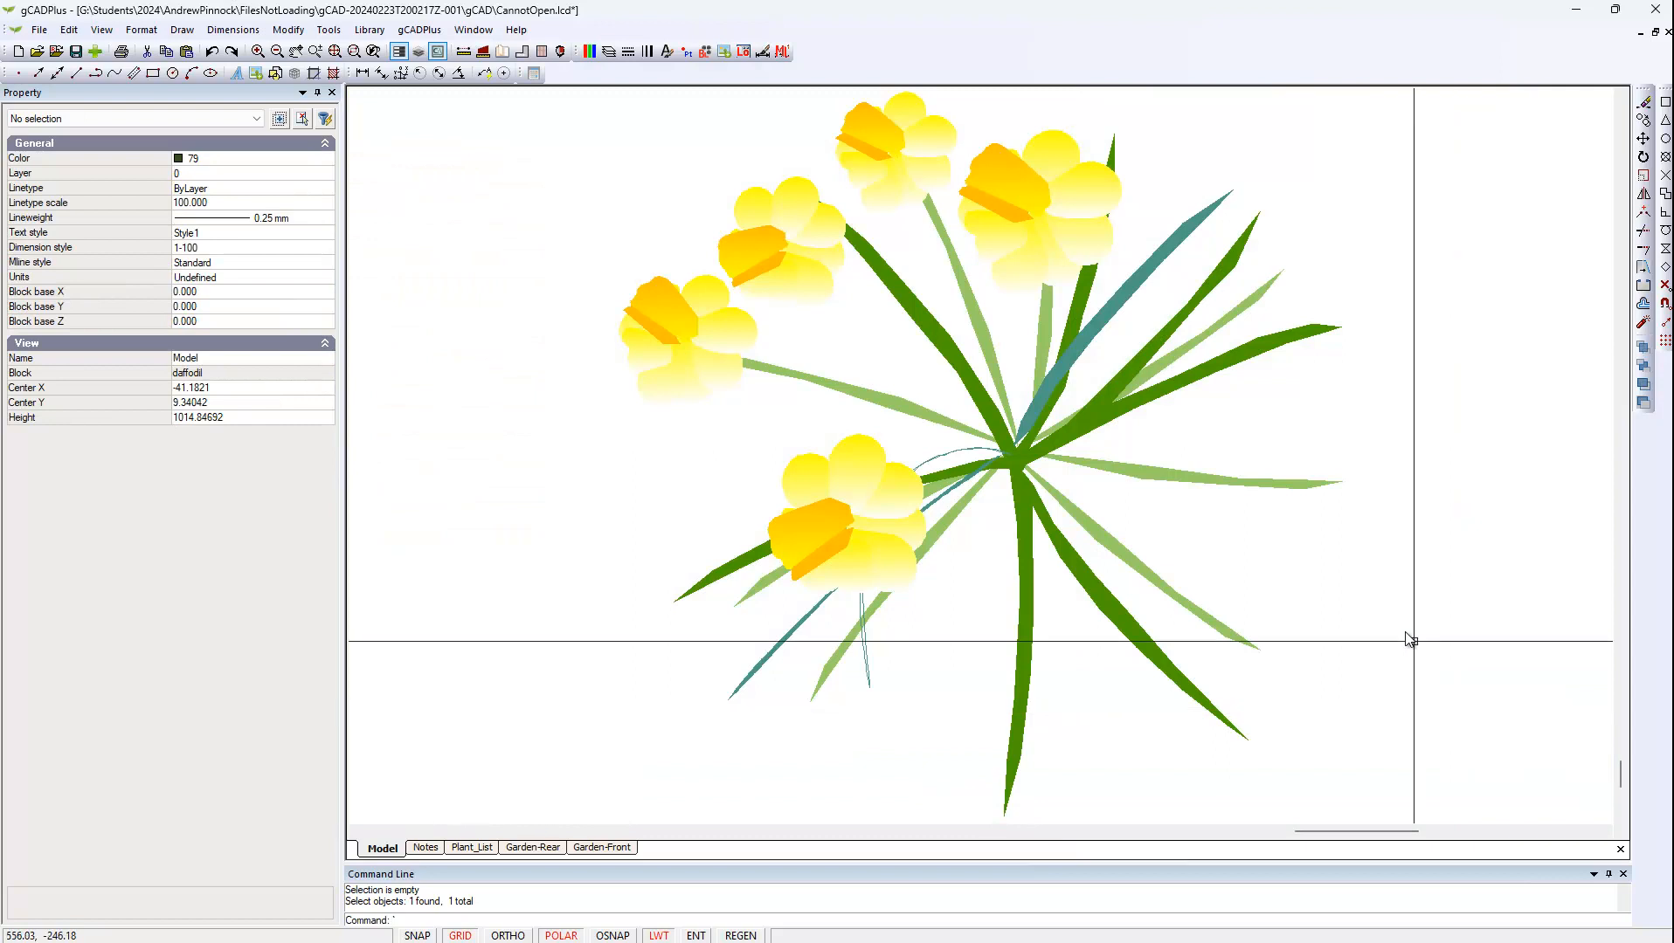
Inspect the properties of an upper flower and of the teal leaf within the daffodil block
{"action": "left_click", "coordinate": [803, 265]}
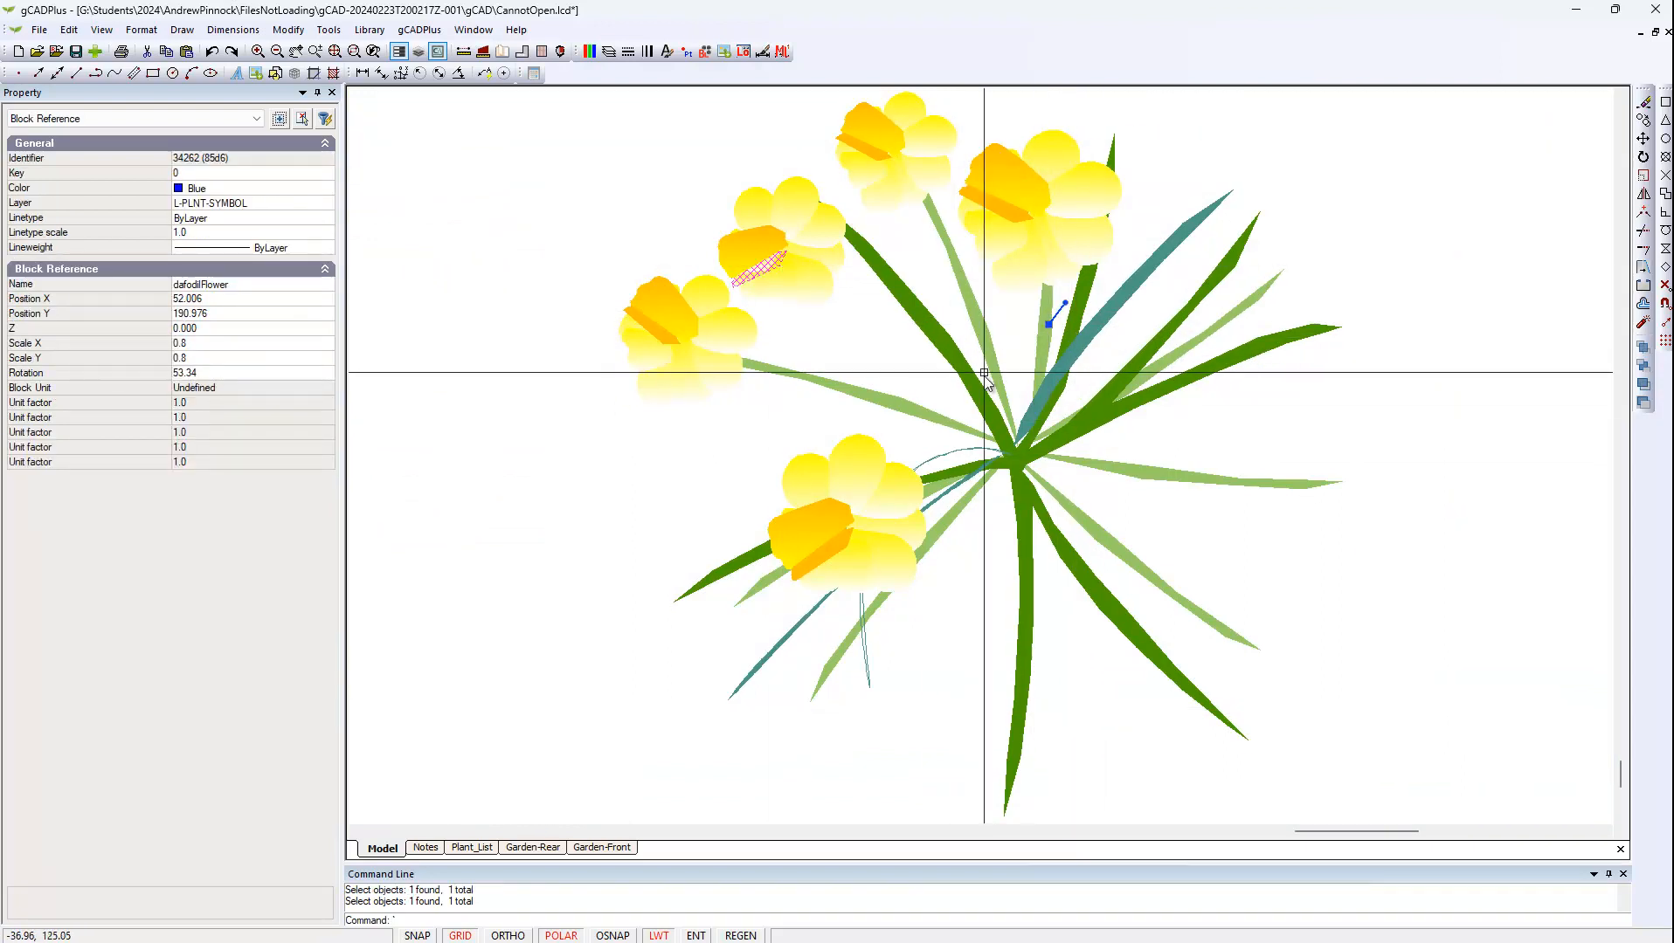
{"action": "key", "text": "Escape"}
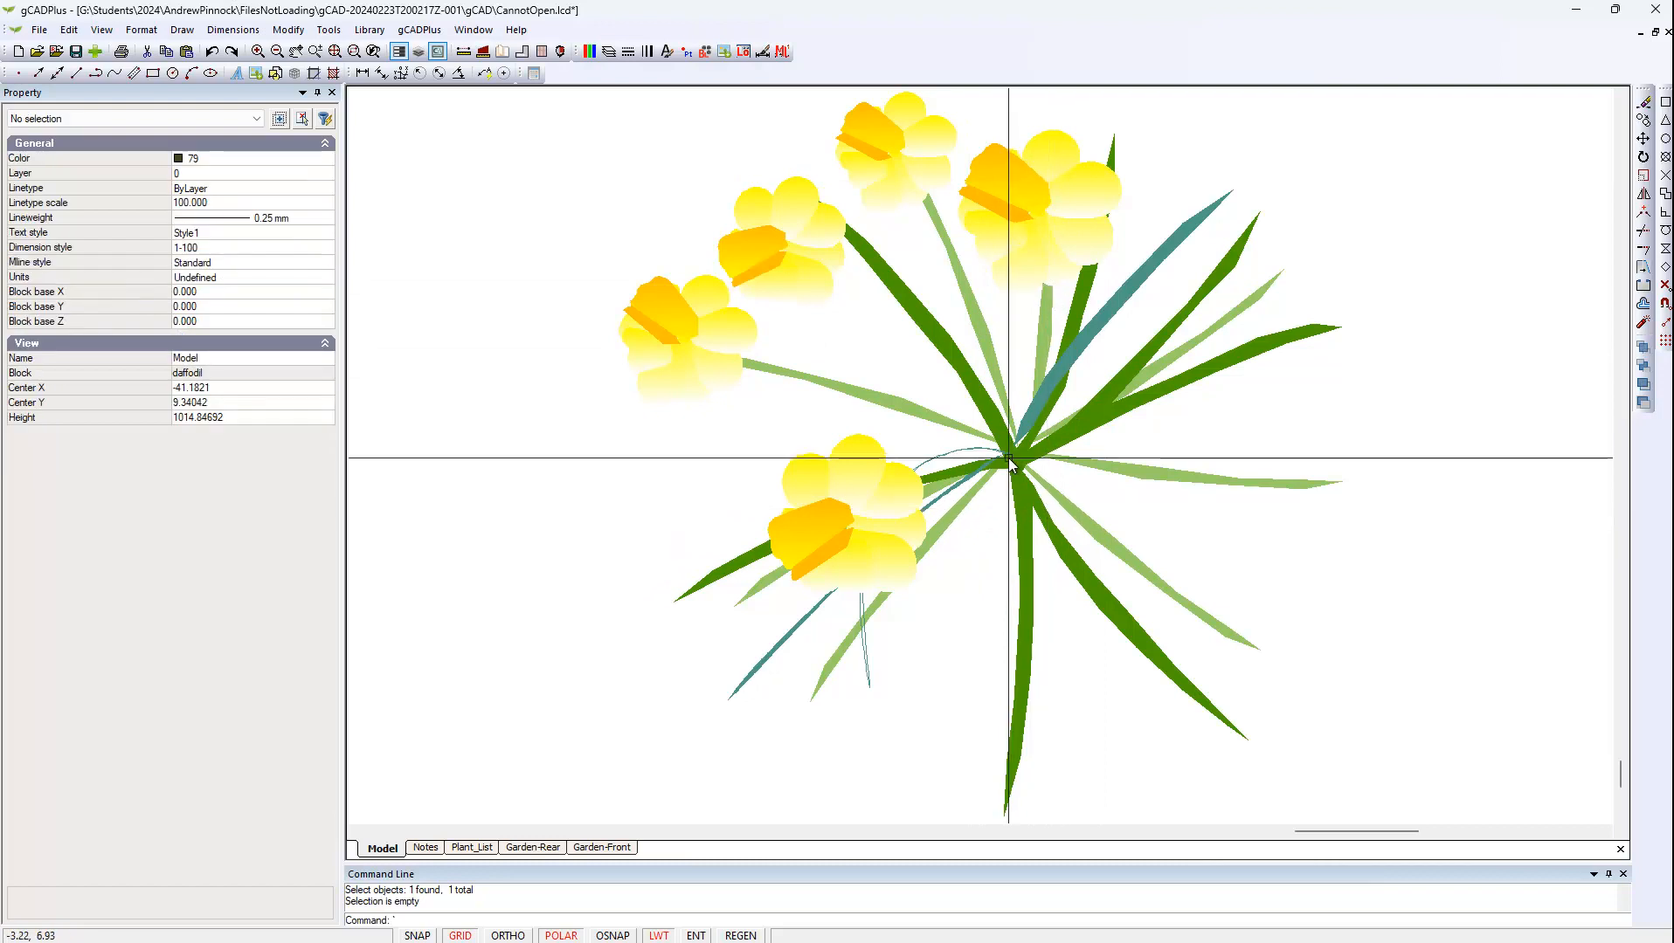
{"action": "left_click", "coordinate": [1022, 470]}
{"action": "key", "text": "Escape"}
{"action": "left_click", "coordinate": [1020, 445]}
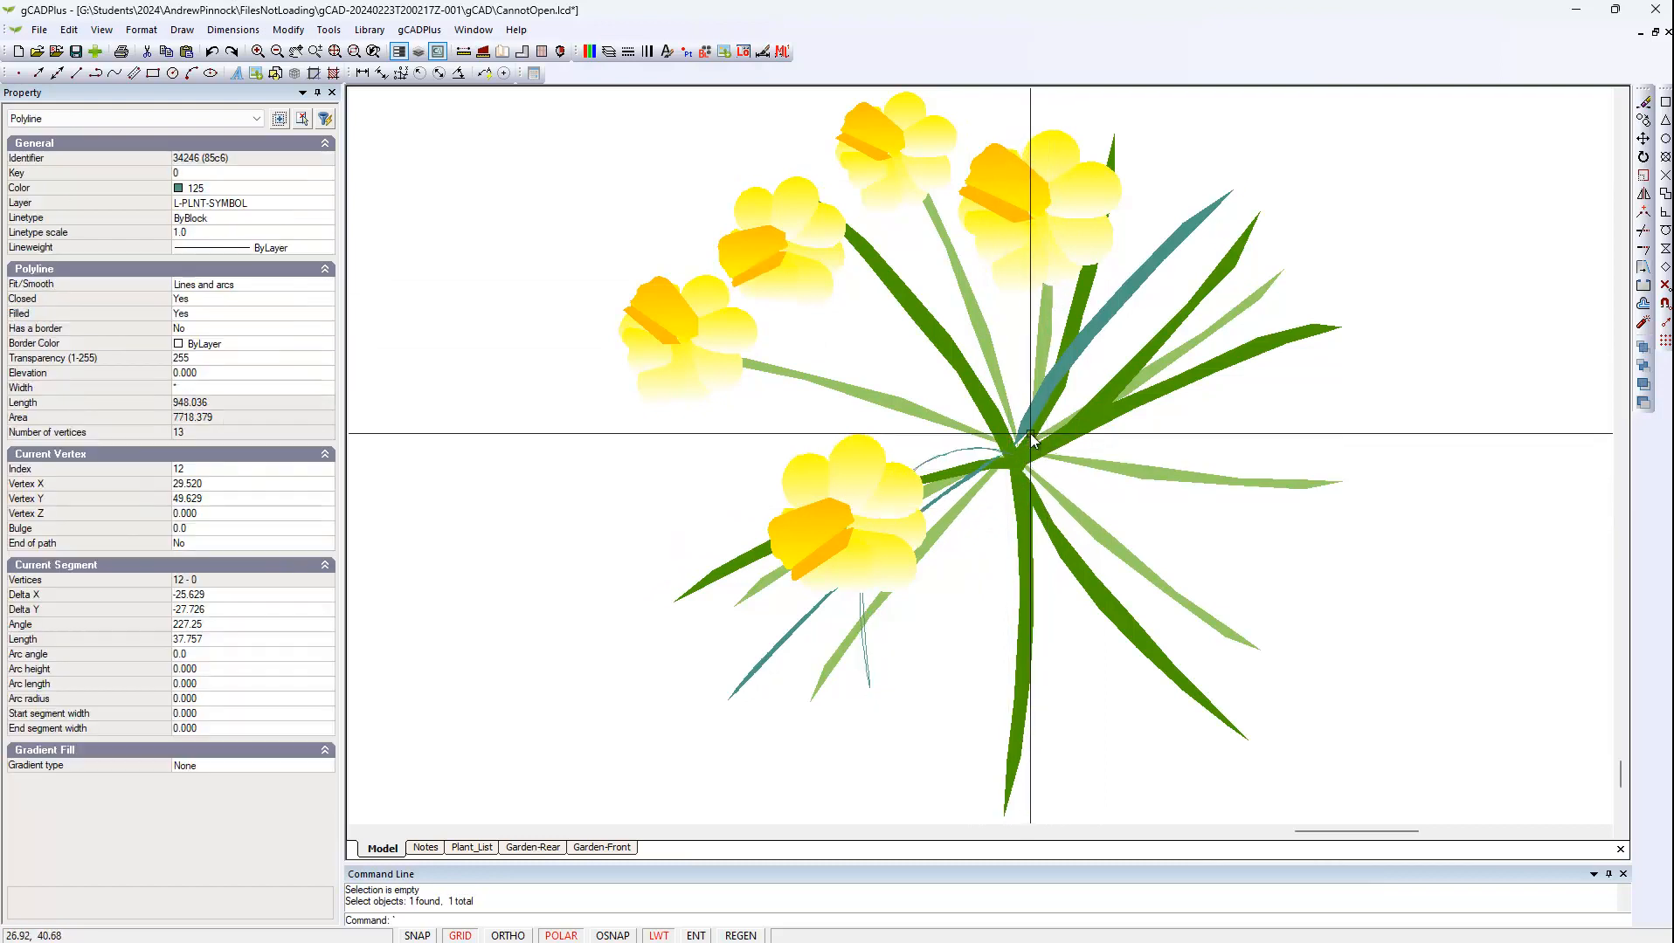
{"action": "key", "text": "Escape"}
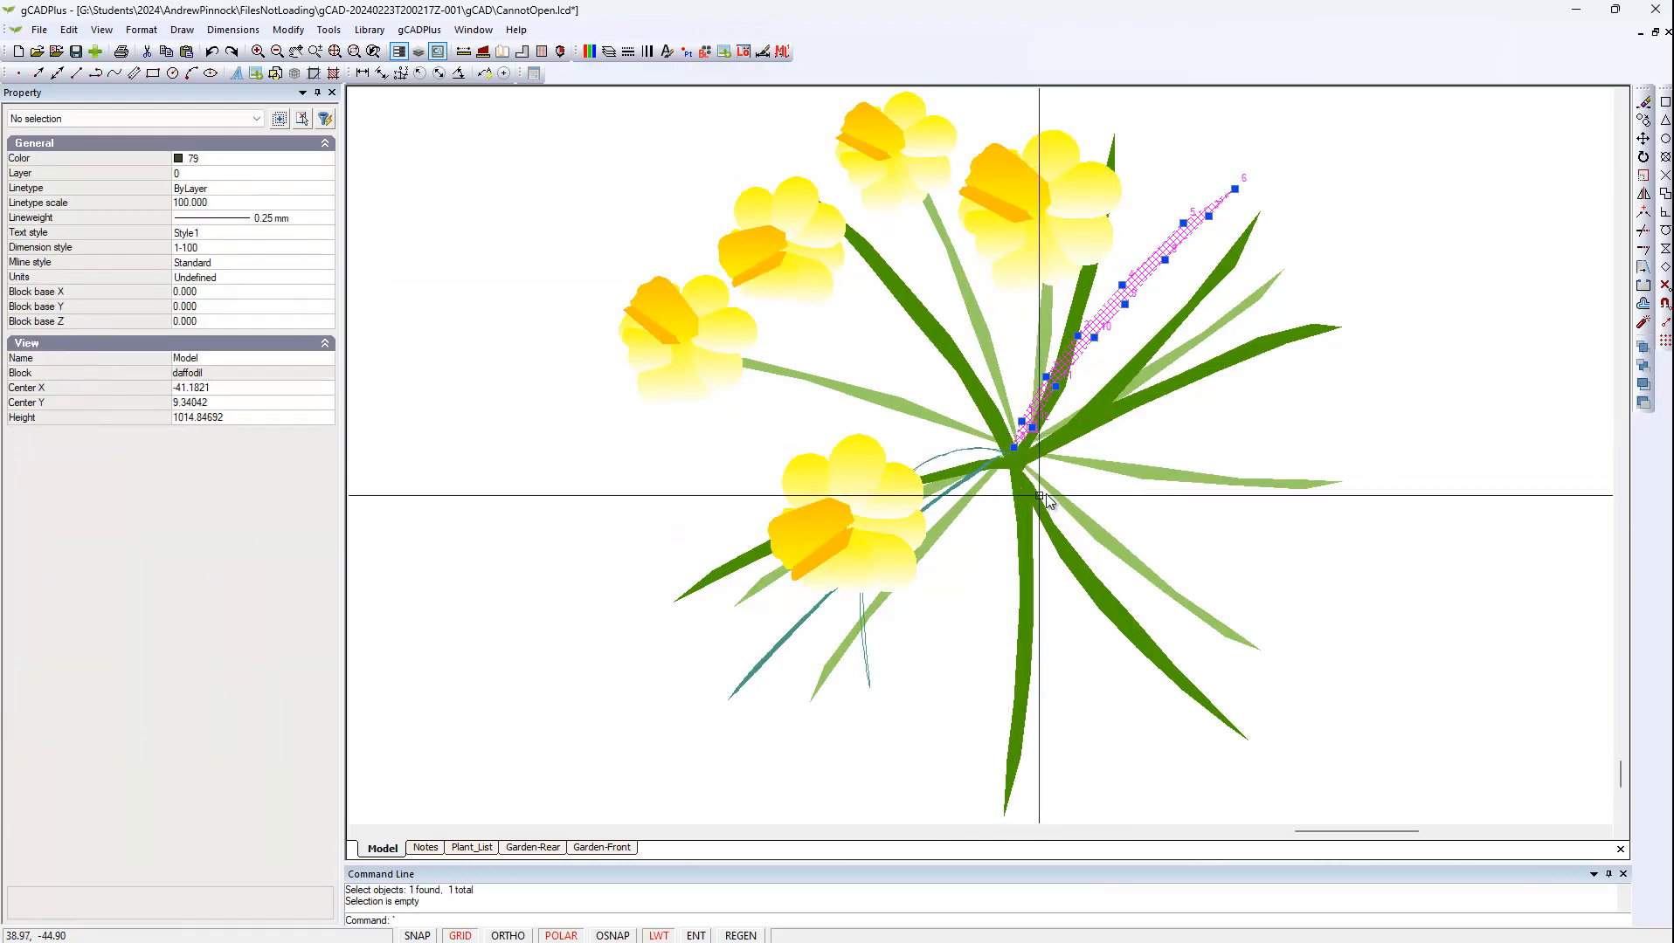
Examine the petals of the lowest daffodil flower to check which nested block they belong to
{"action": "scroll", "coordinate": [1099, 507], "scroll_direction": "down", "scroll_amount": 2}
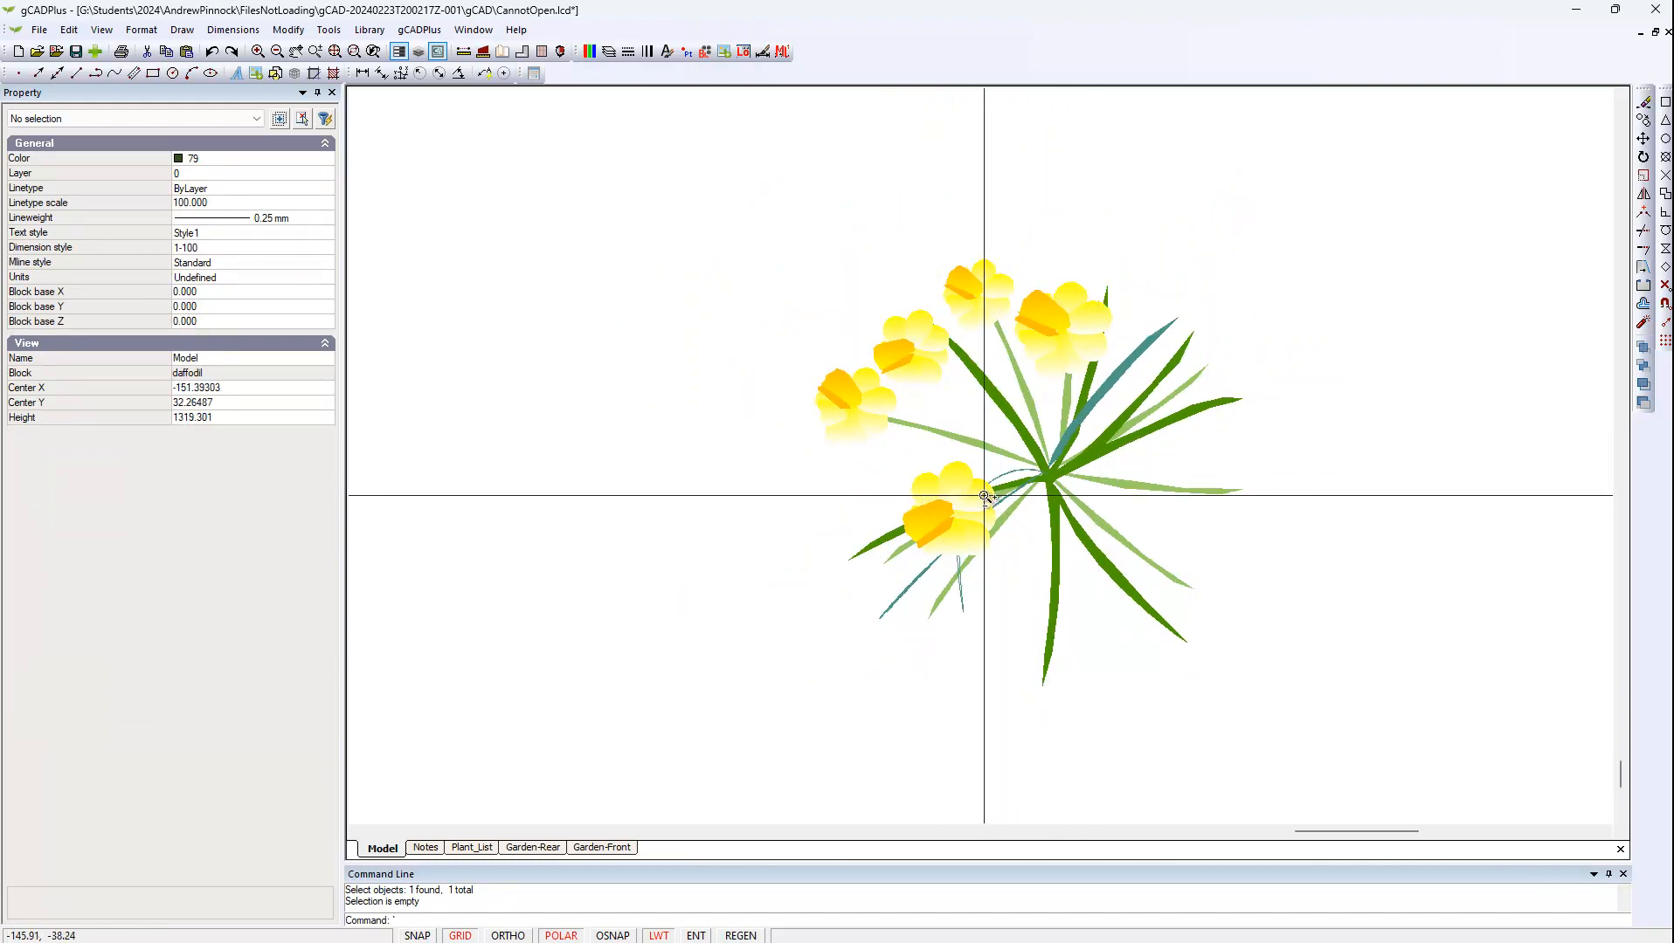
{"action": "scroll", "coordinate": [983, 495], "scroll_direction": "up", "scroll_amount": 3}
{"action": "scroll", "coordinate": [984, 495], "scroll_direction": "up", "scroll_amount": 1}
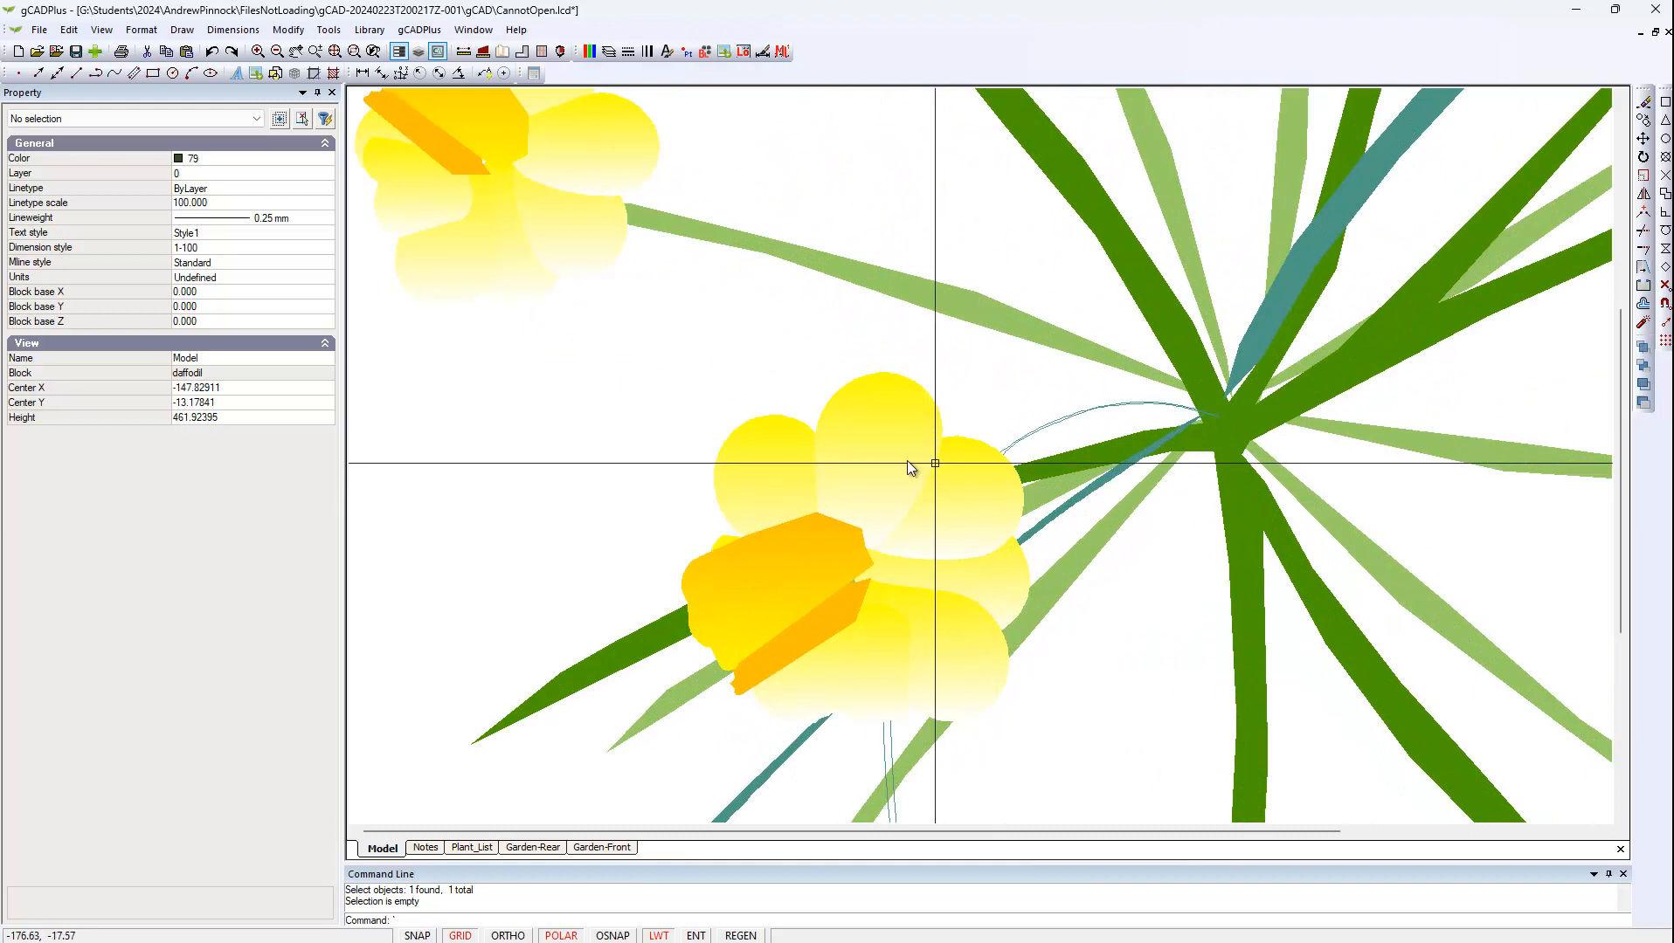
{"action": "left_click", "coordinate": [882, 458]}
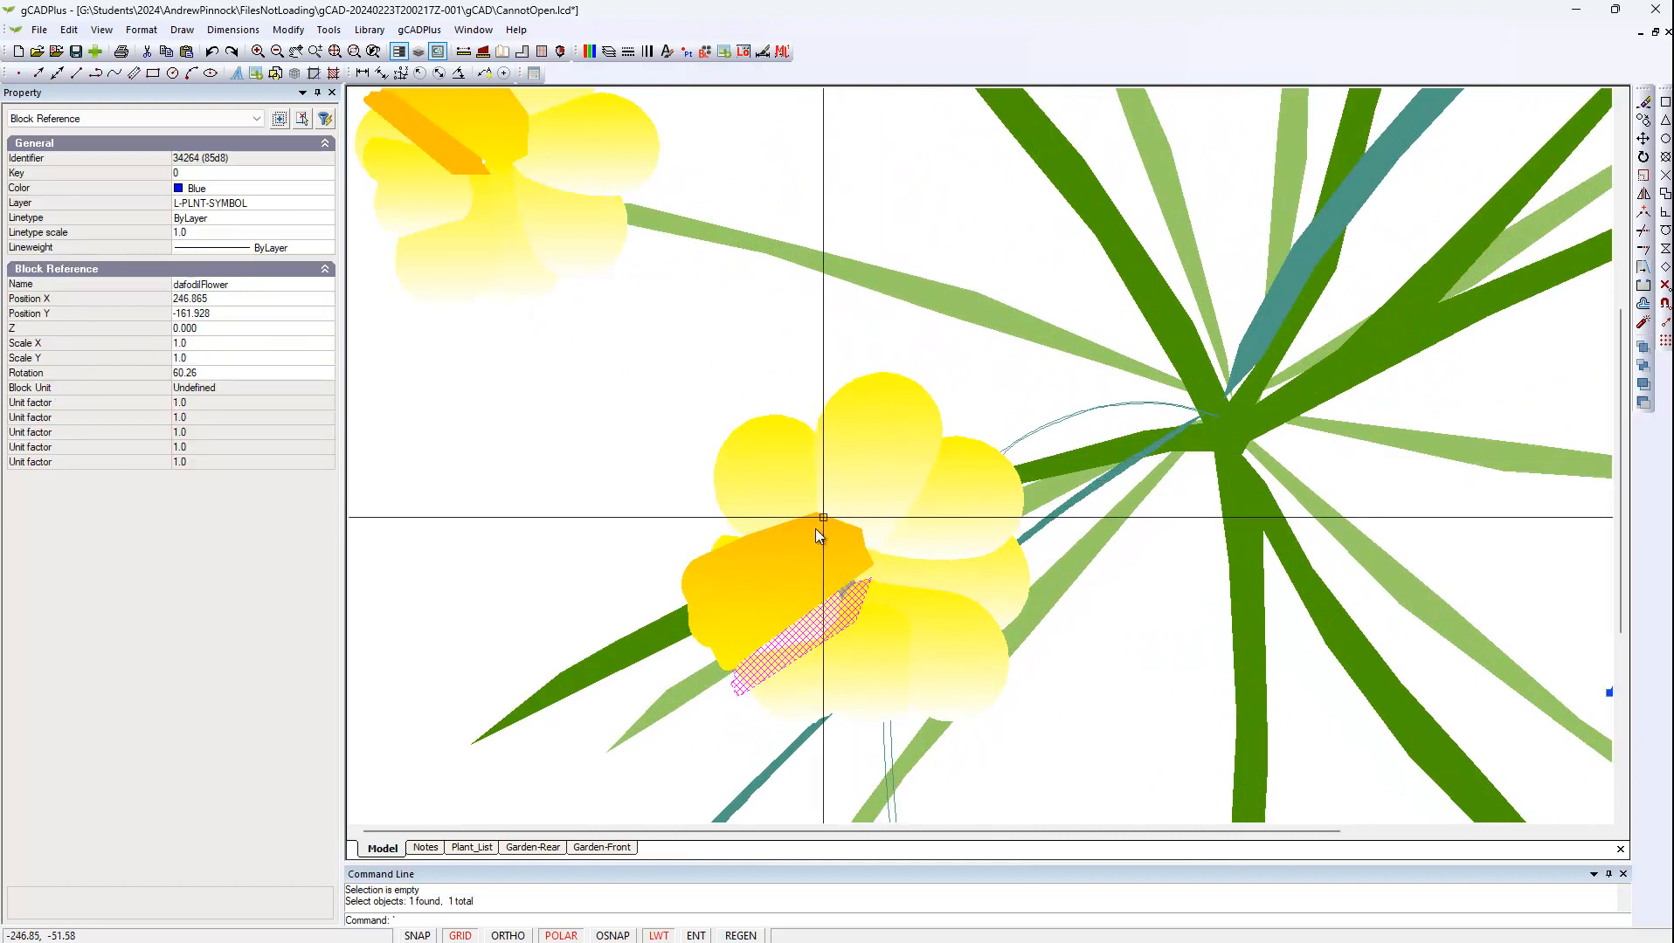
{"action": "key", "text": "Escape"}
{"action": "left_click", "coordinate": [736, 490]}
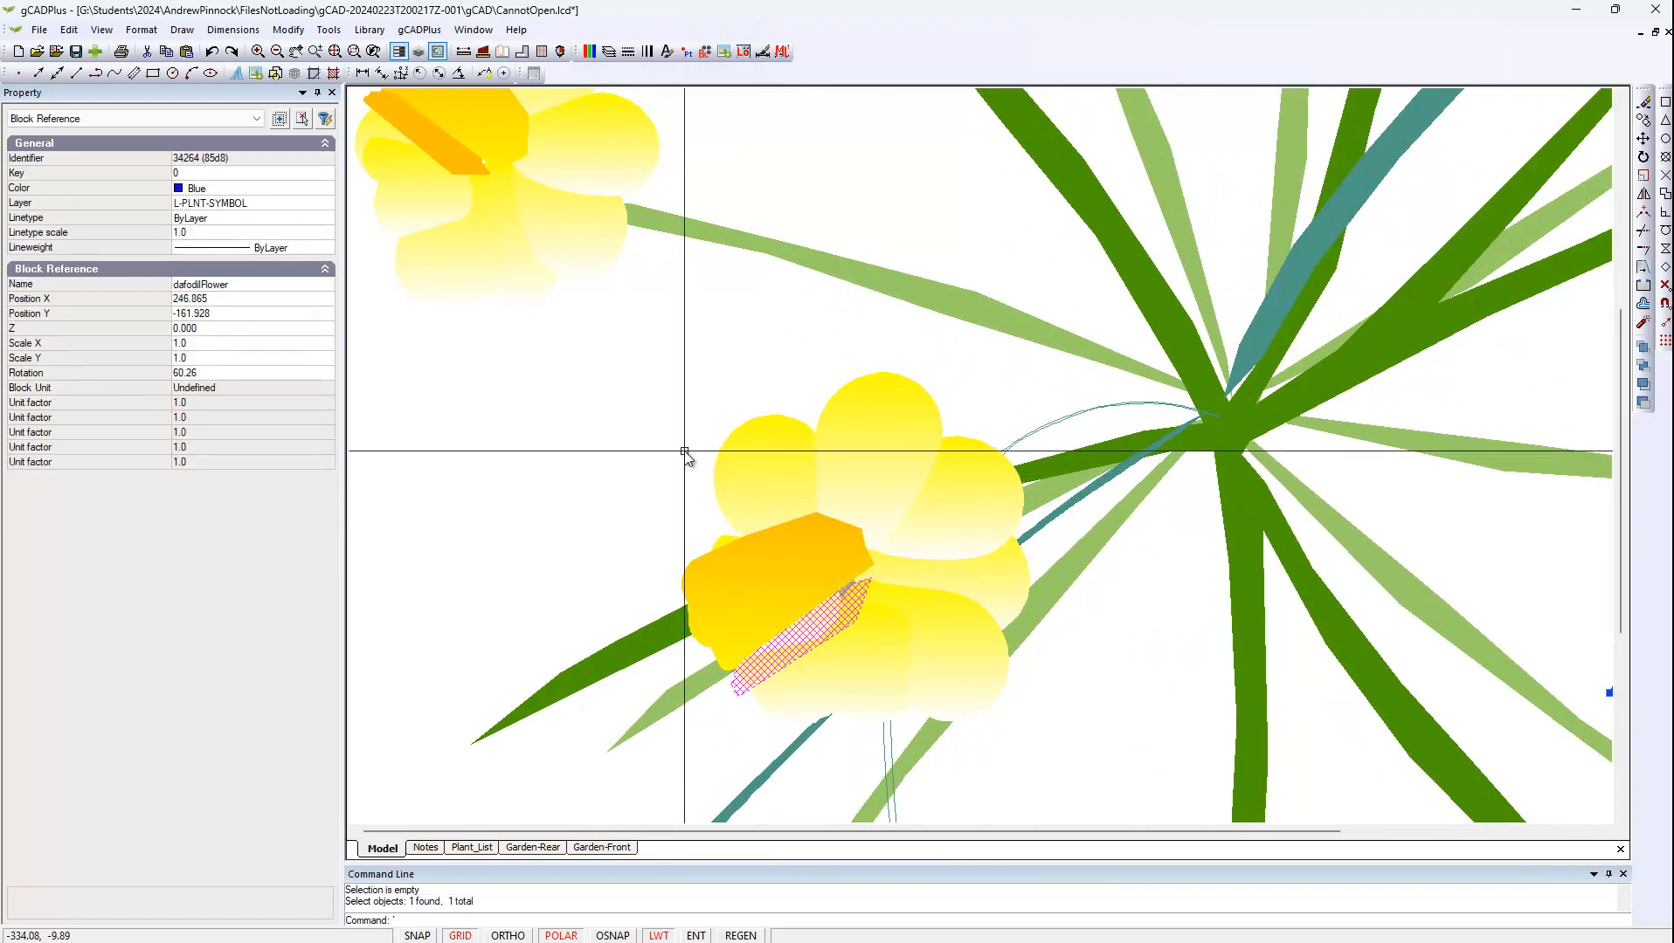
{"action": "key", "text": "Escape"}
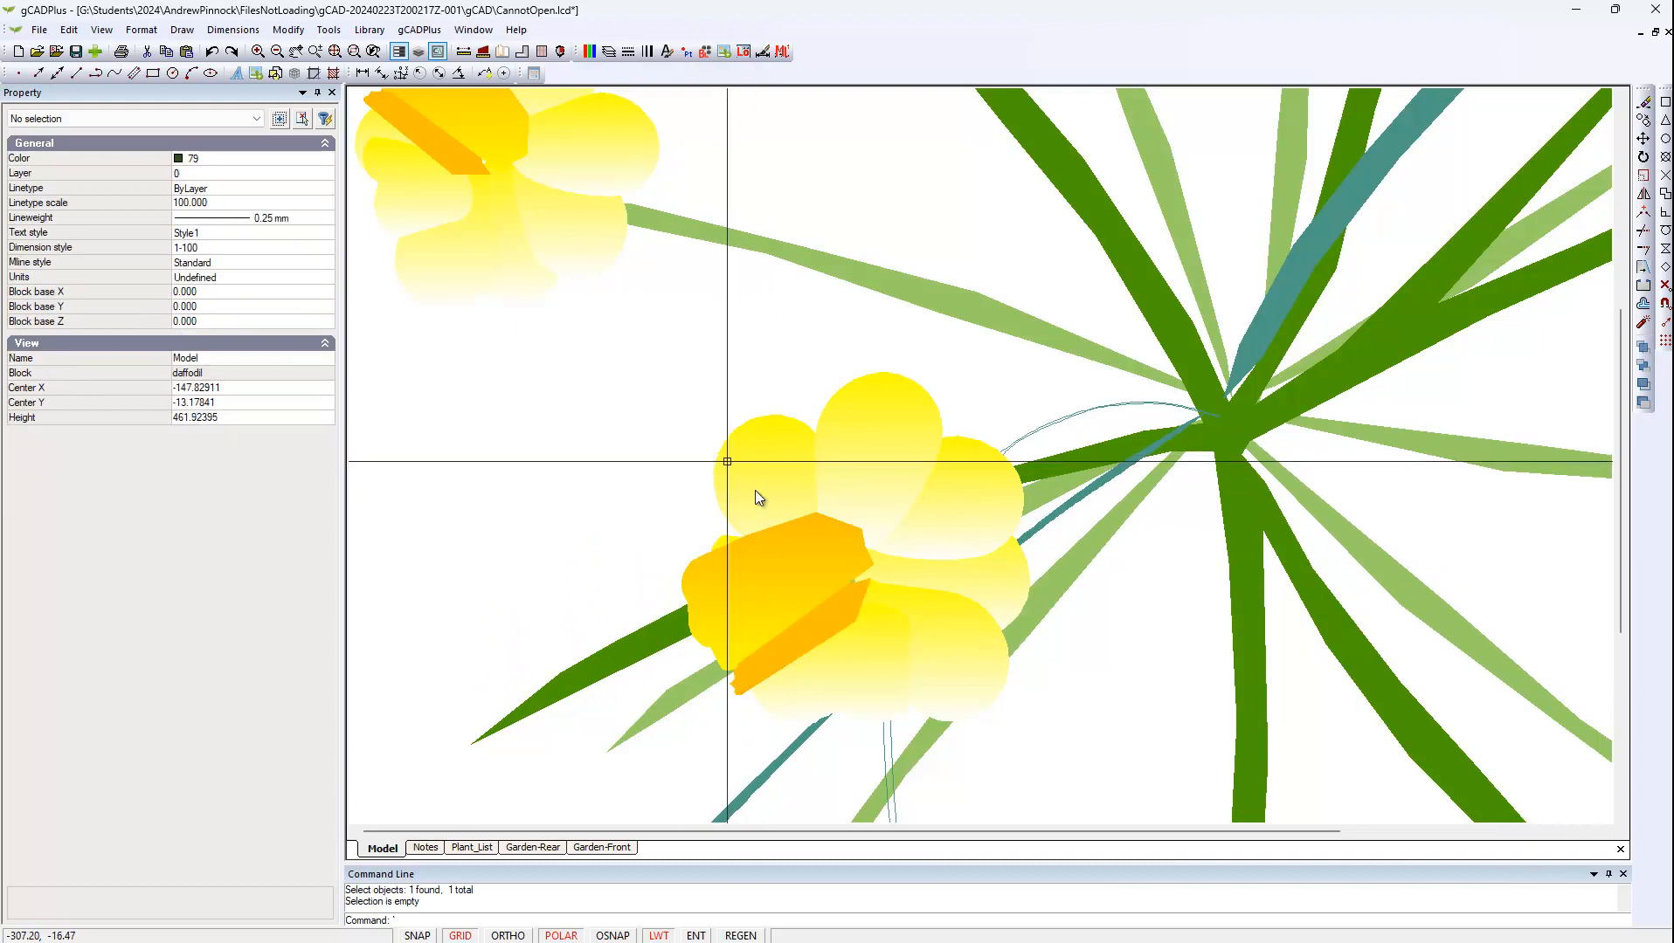
{"action": "right_click", "coordinate": [823, 534]}
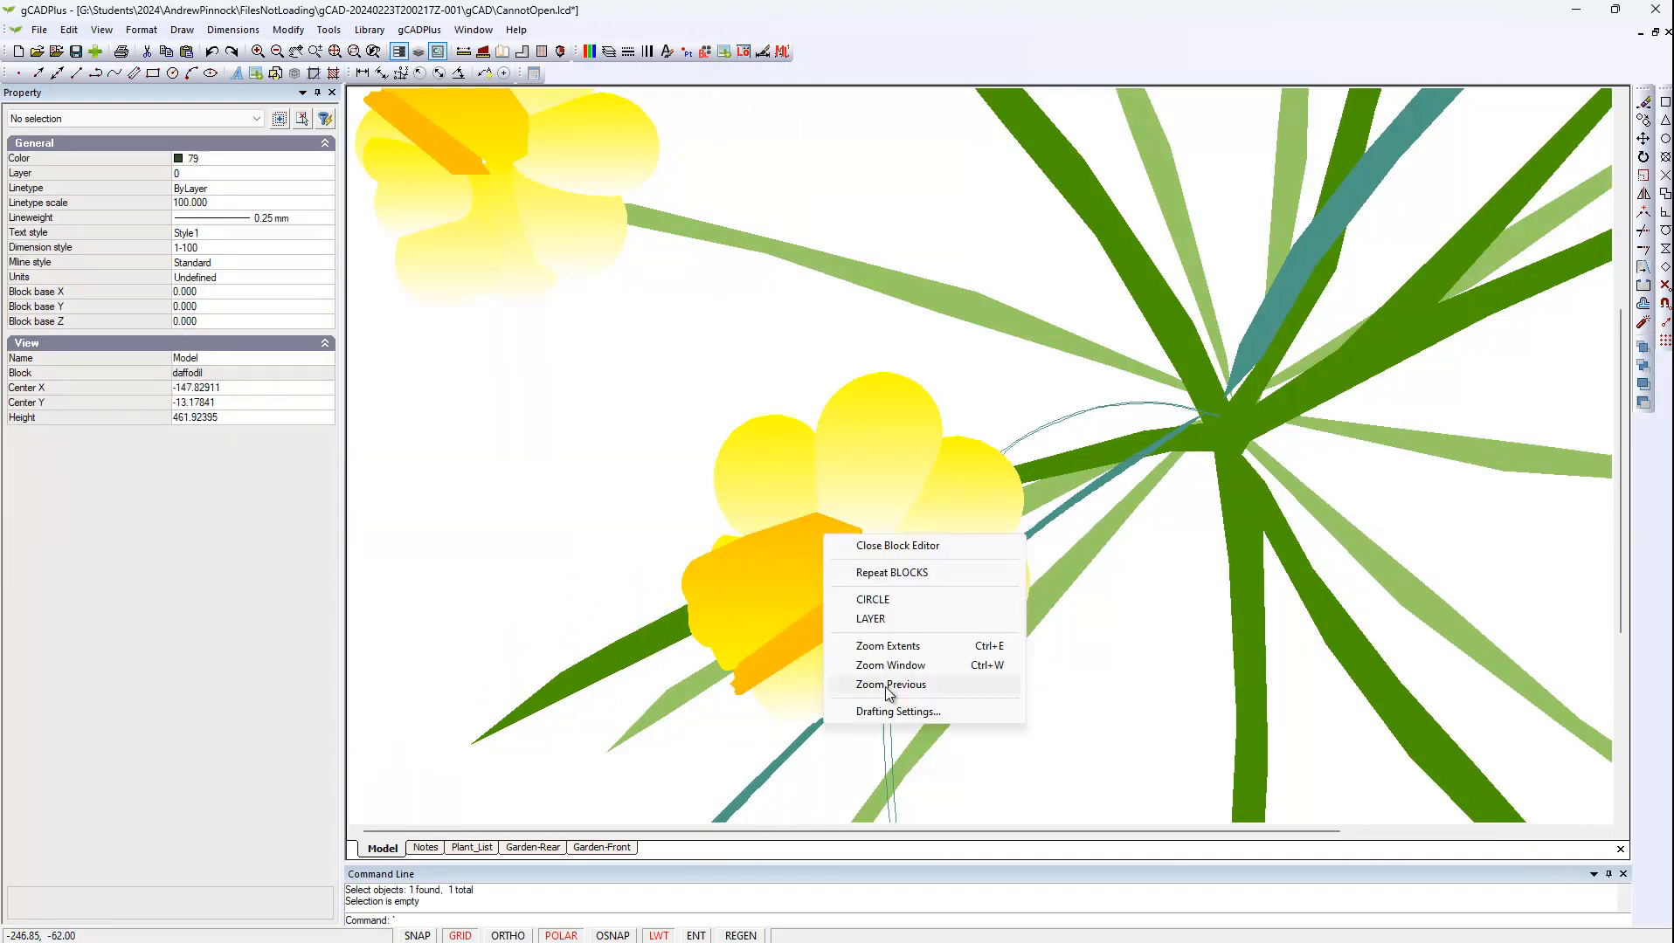
{"action": "key", "text": "Escape"}
{"action": "key", "text": "Escape"}
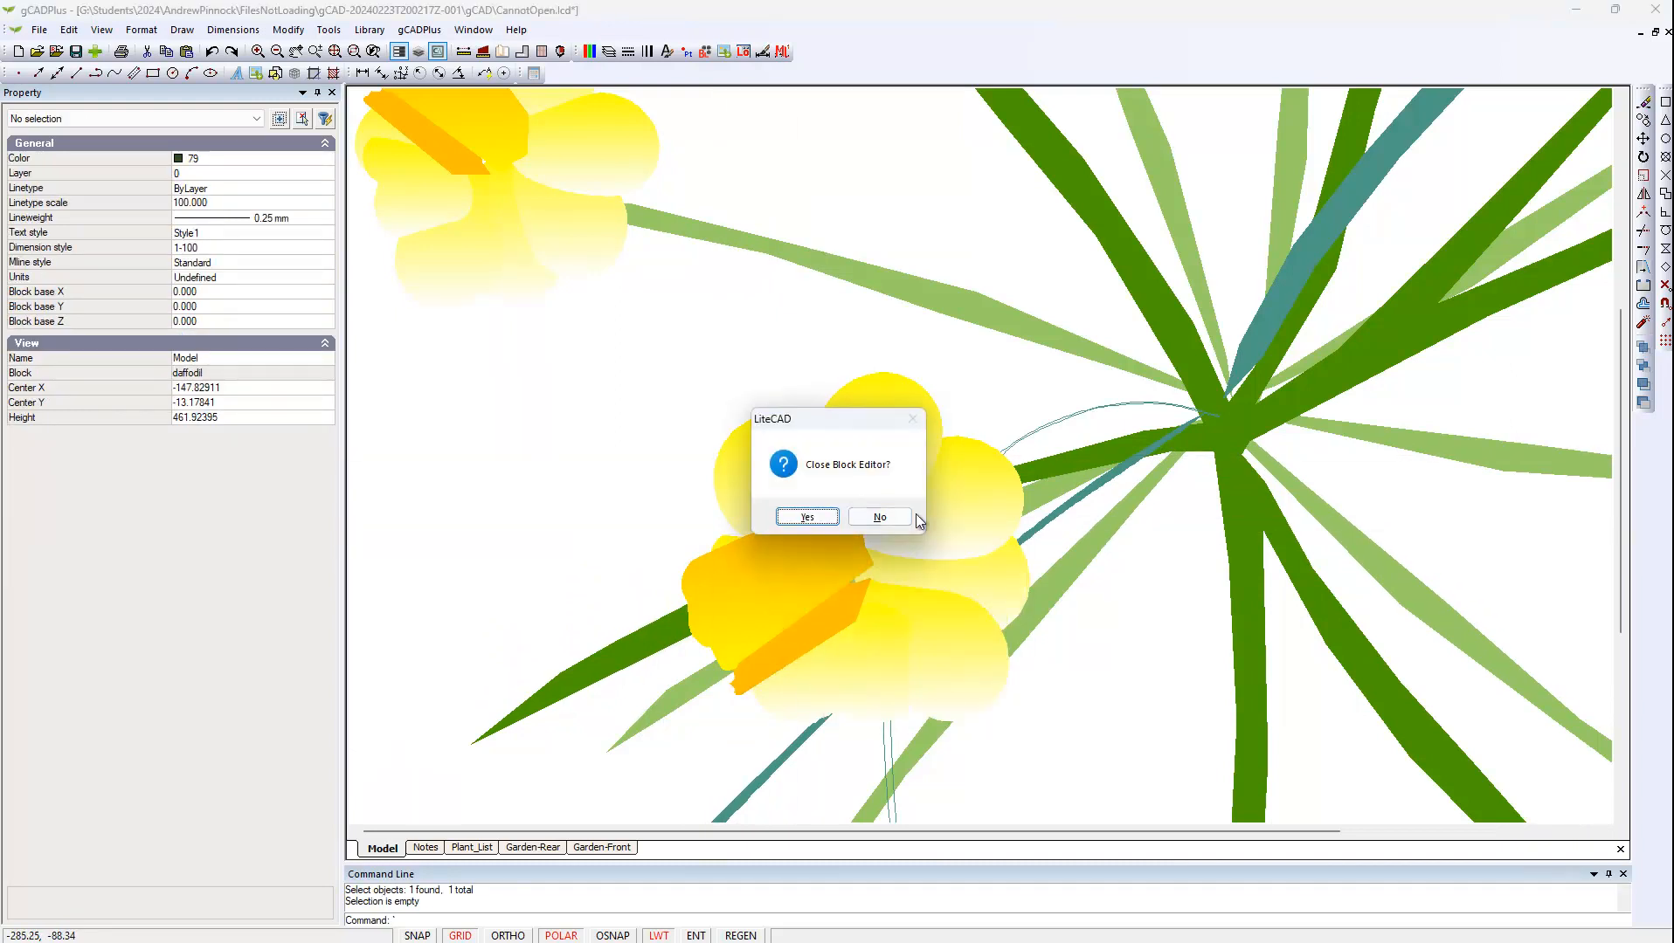
{"action": "left_click", "coordinate": [880, 517]}
Examine the orange trumpet and petals of the lowest daffodil flower to check which nested block they belong to
{"action": "middle_click_drag", "start_coordinate": [869, 683], "coordinate": [816, 434]}
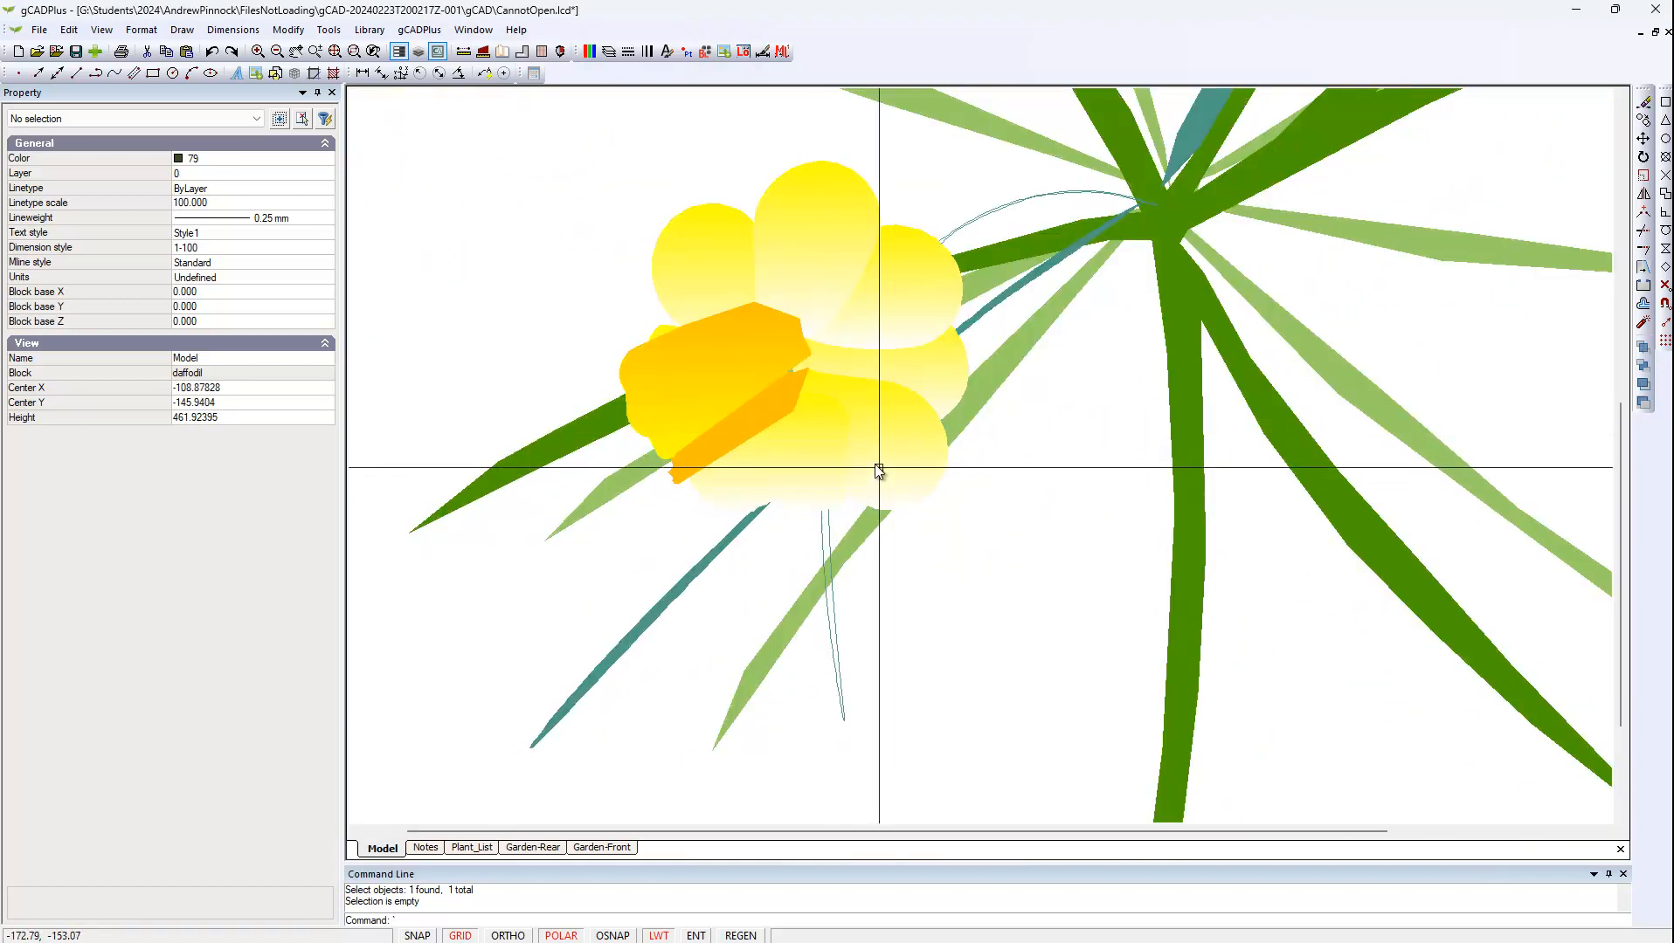
{"action": "left_click_drag", "start_coordinate": [976, 539], "coordinate": [925, 500]}
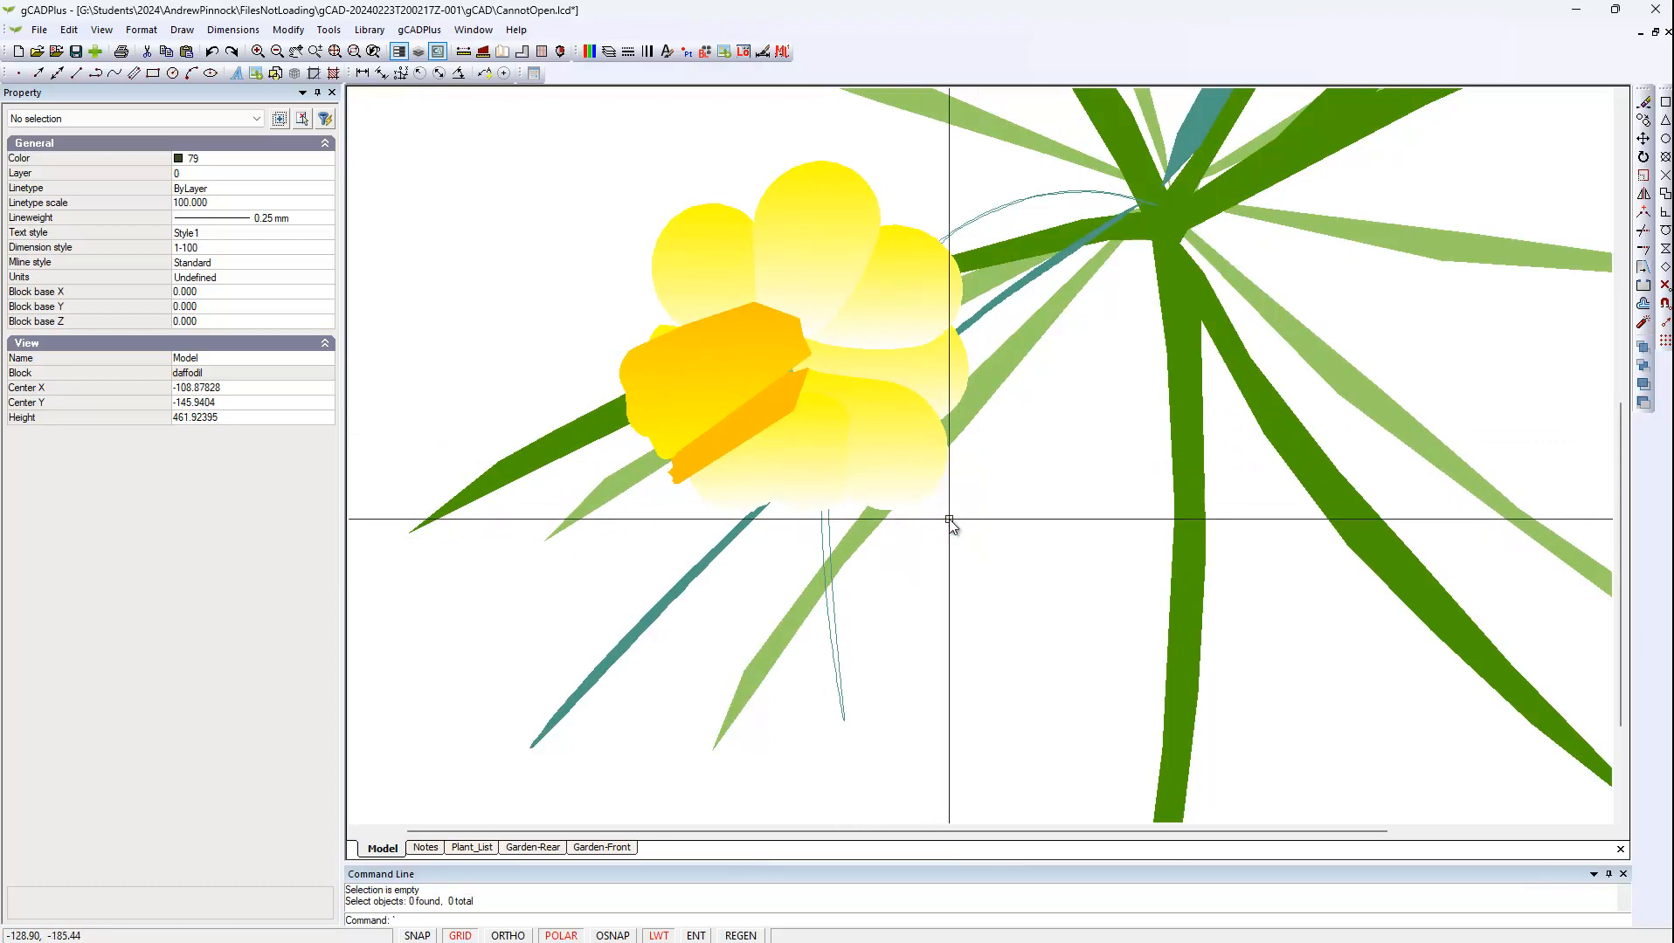
{"action": "left_click", "coordinate": [718, 483]}
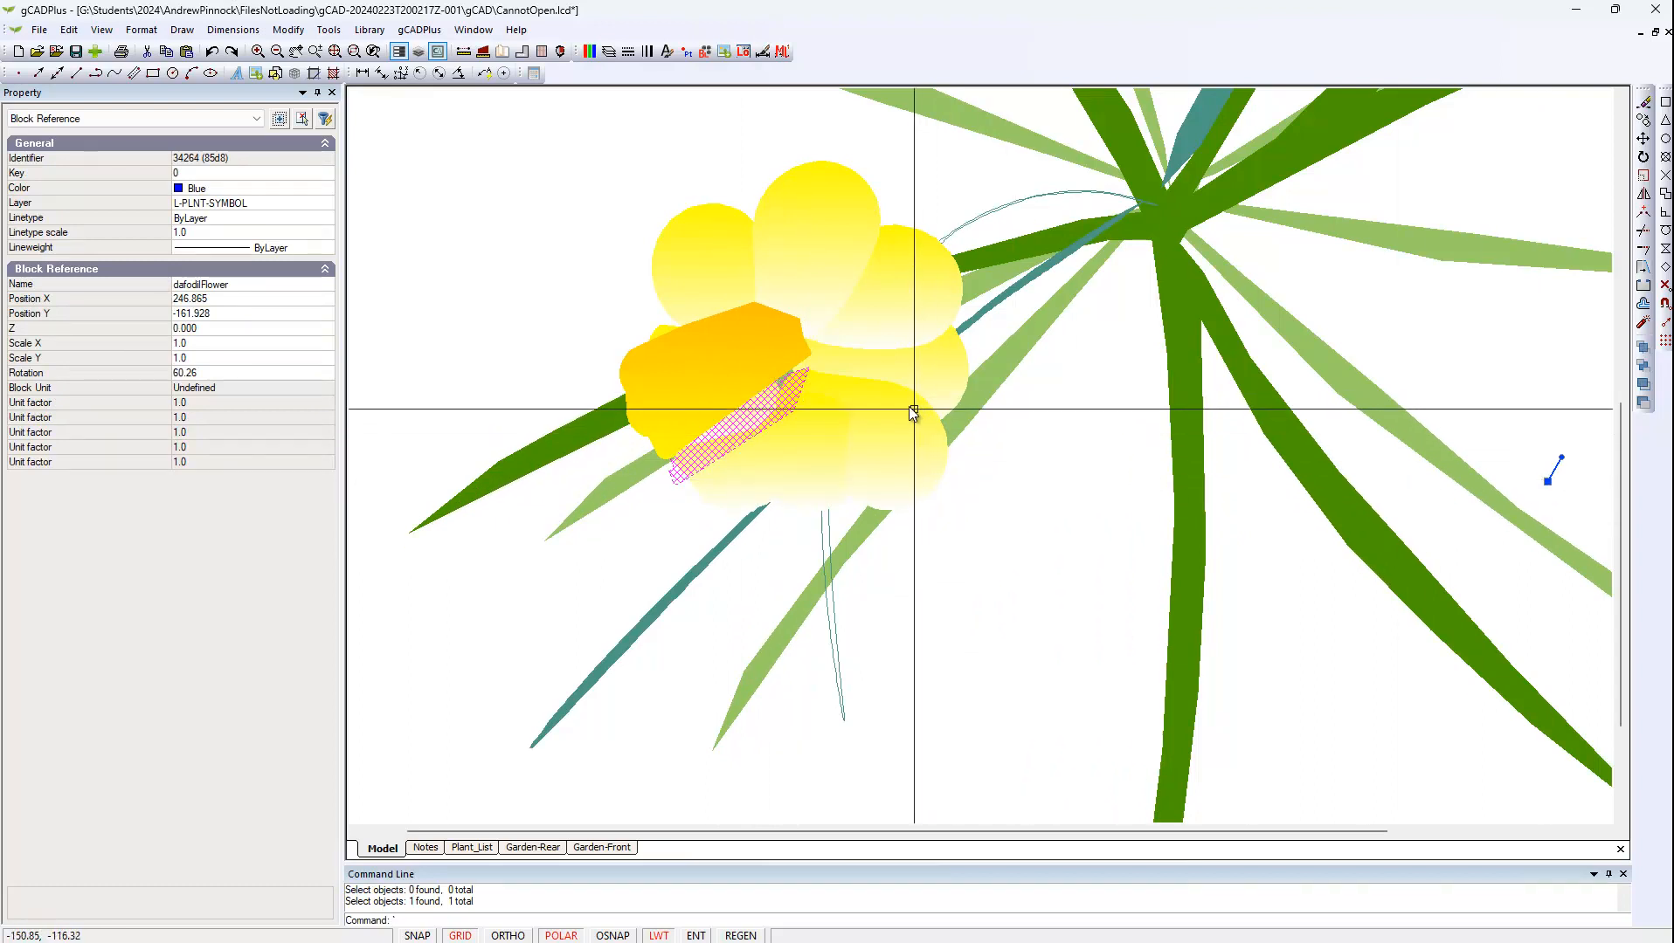
{"action": "key", "text": "Escape"}
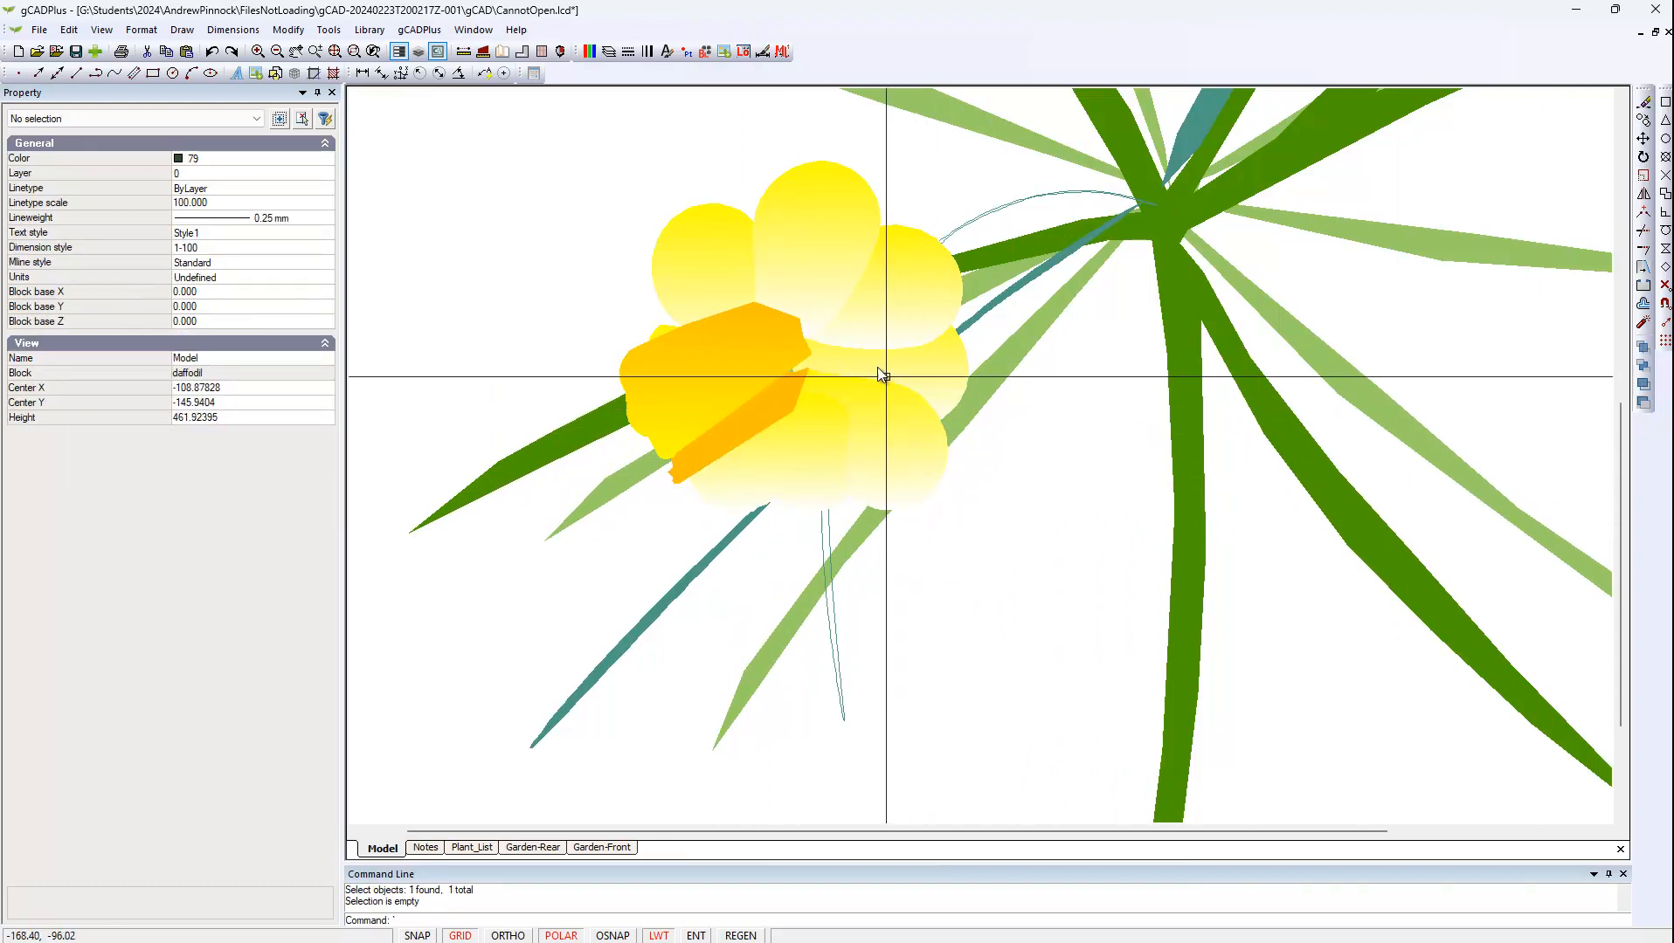
{"action": "left_click", "coordinate": [573, 111]}
{"action": "left_click", "coordinate": [925, 353]}
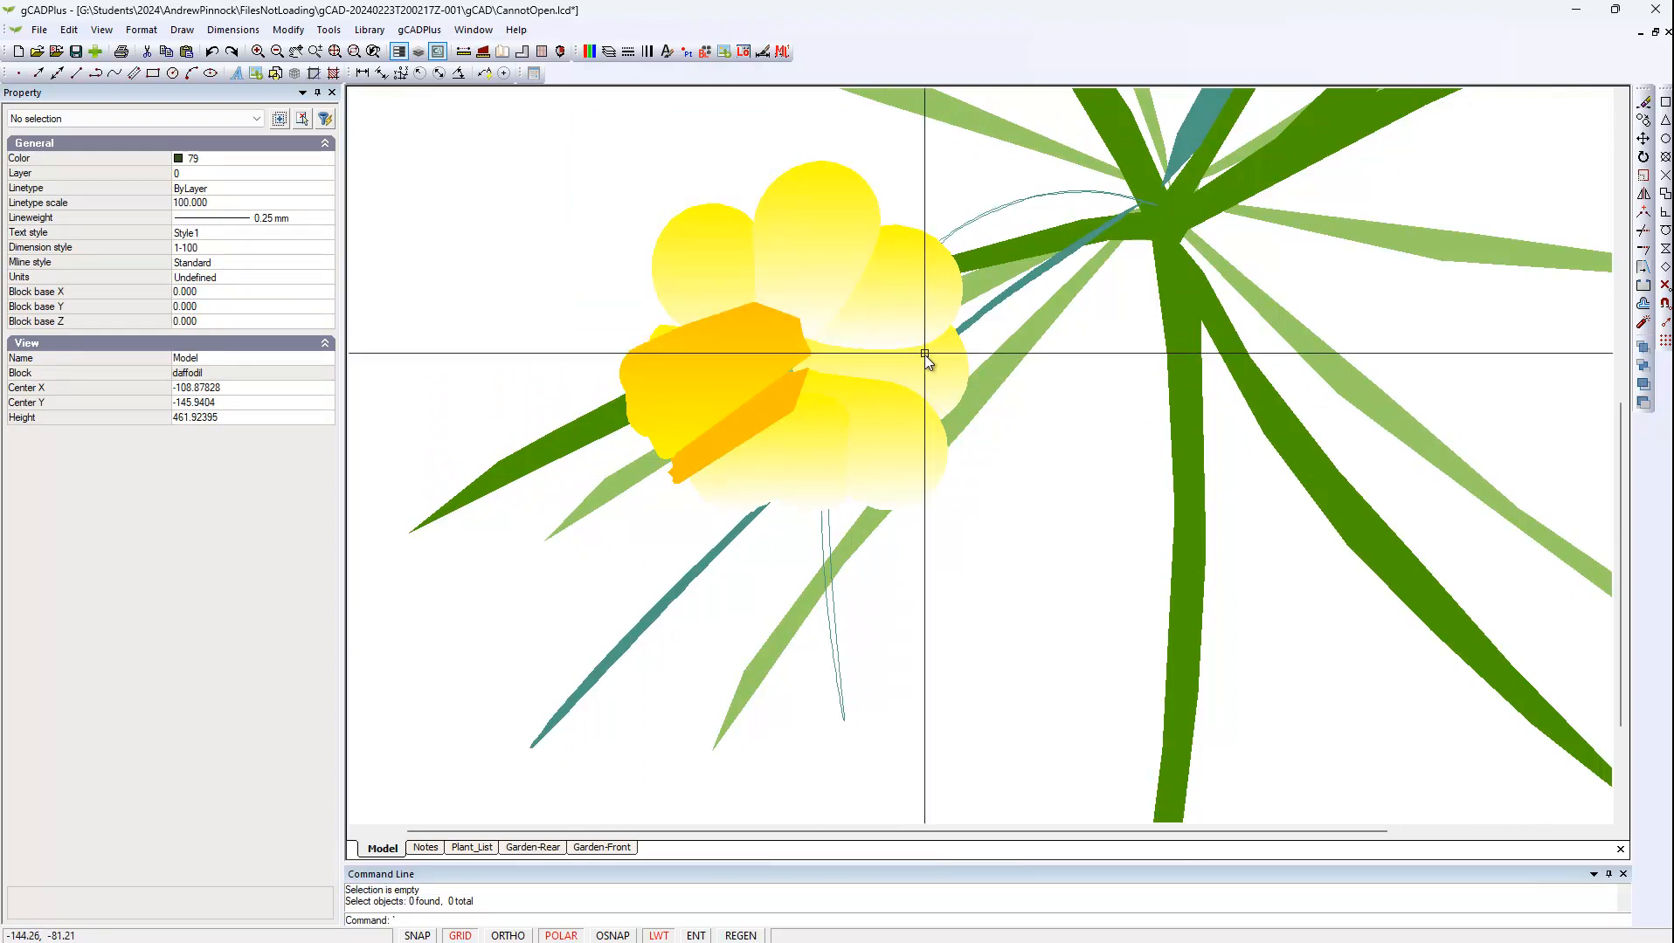
{"action": "left_click", "coordinate": [763, 138]}
{"action": "left_click", "coordinate": [1001, 563]}
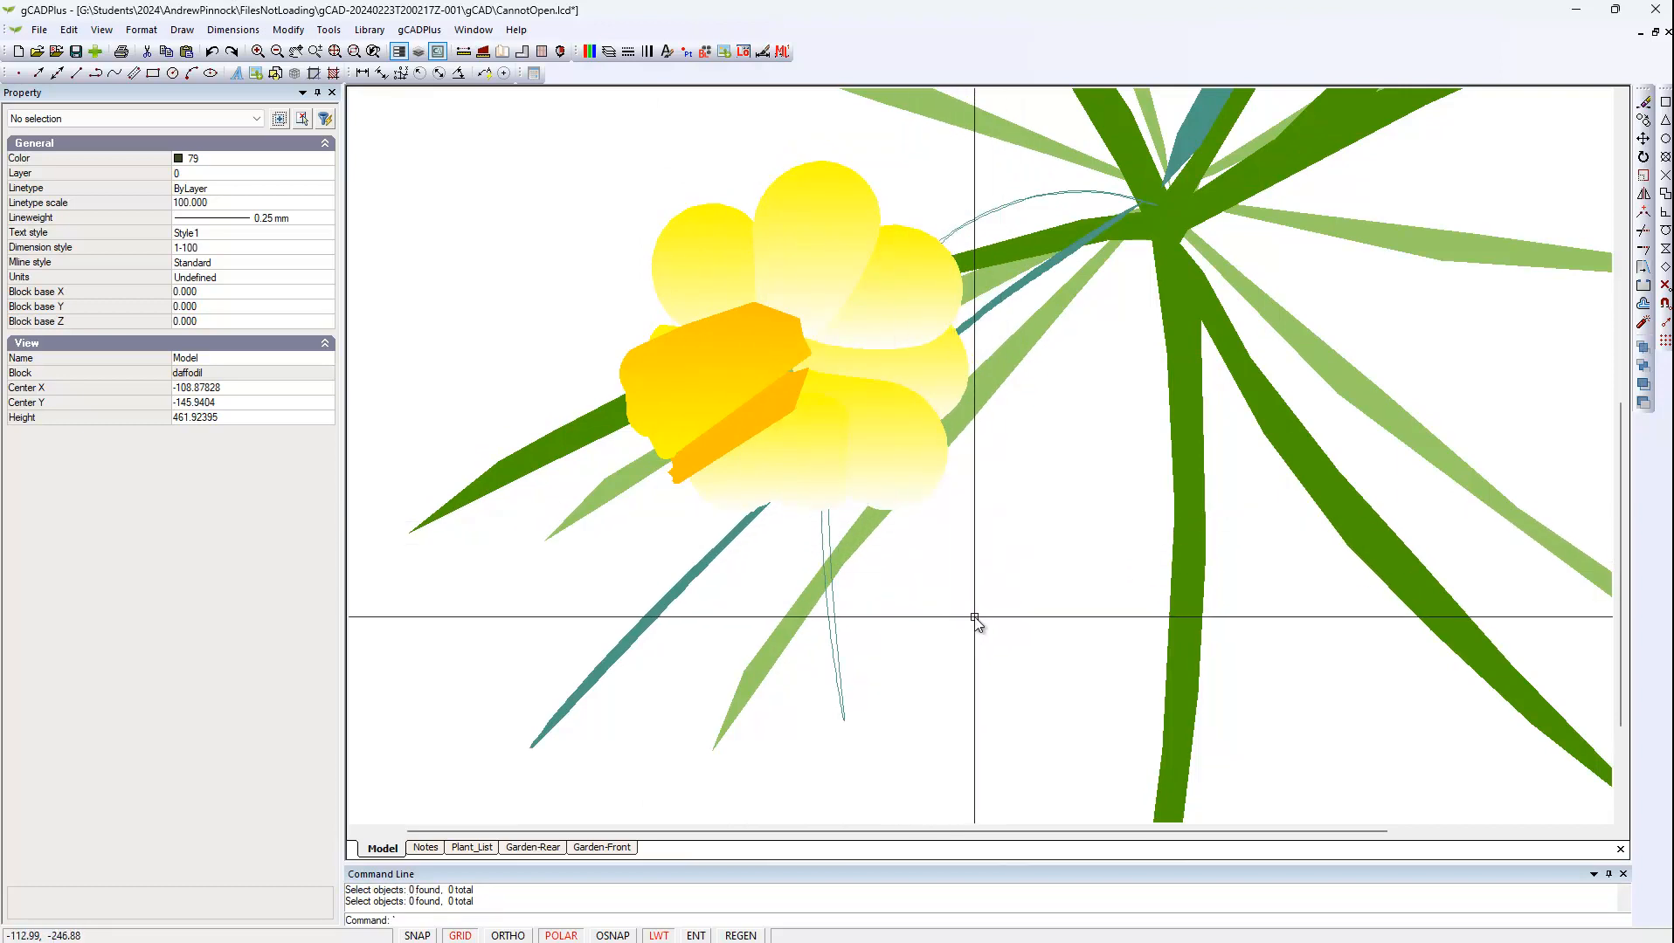
Open the lowest flower's nested dafodilFlower block for editing
{"action": "left_click", "coordinate": [972, 536]}
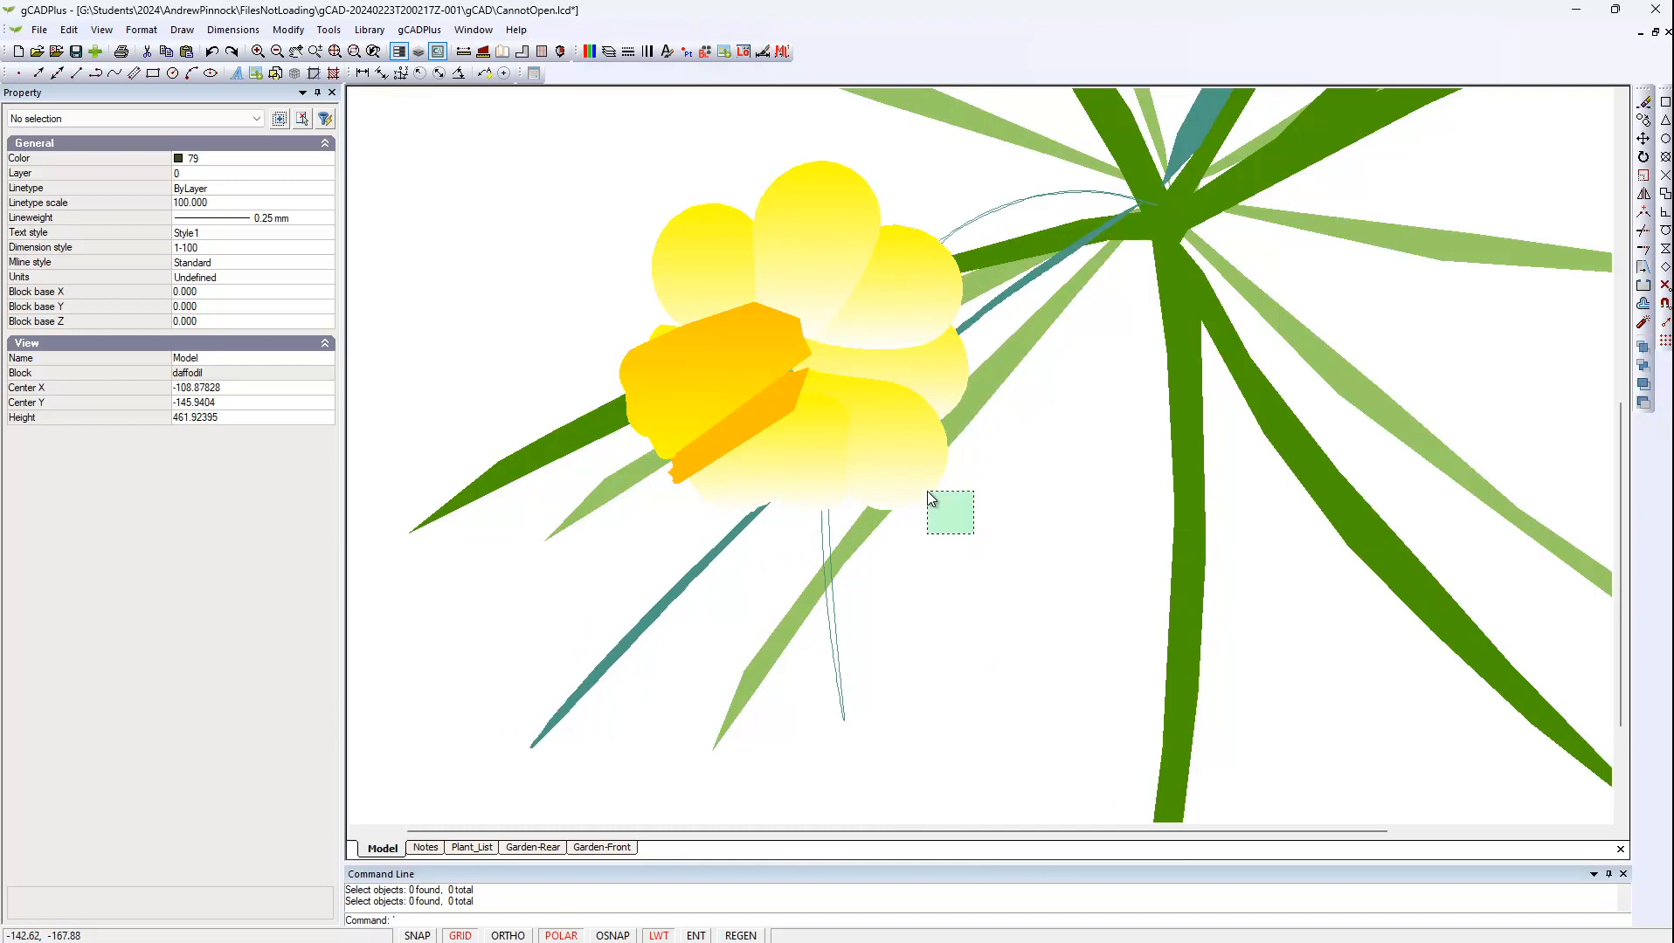
{"action": "left_click", "coordinate": [928, 492]}
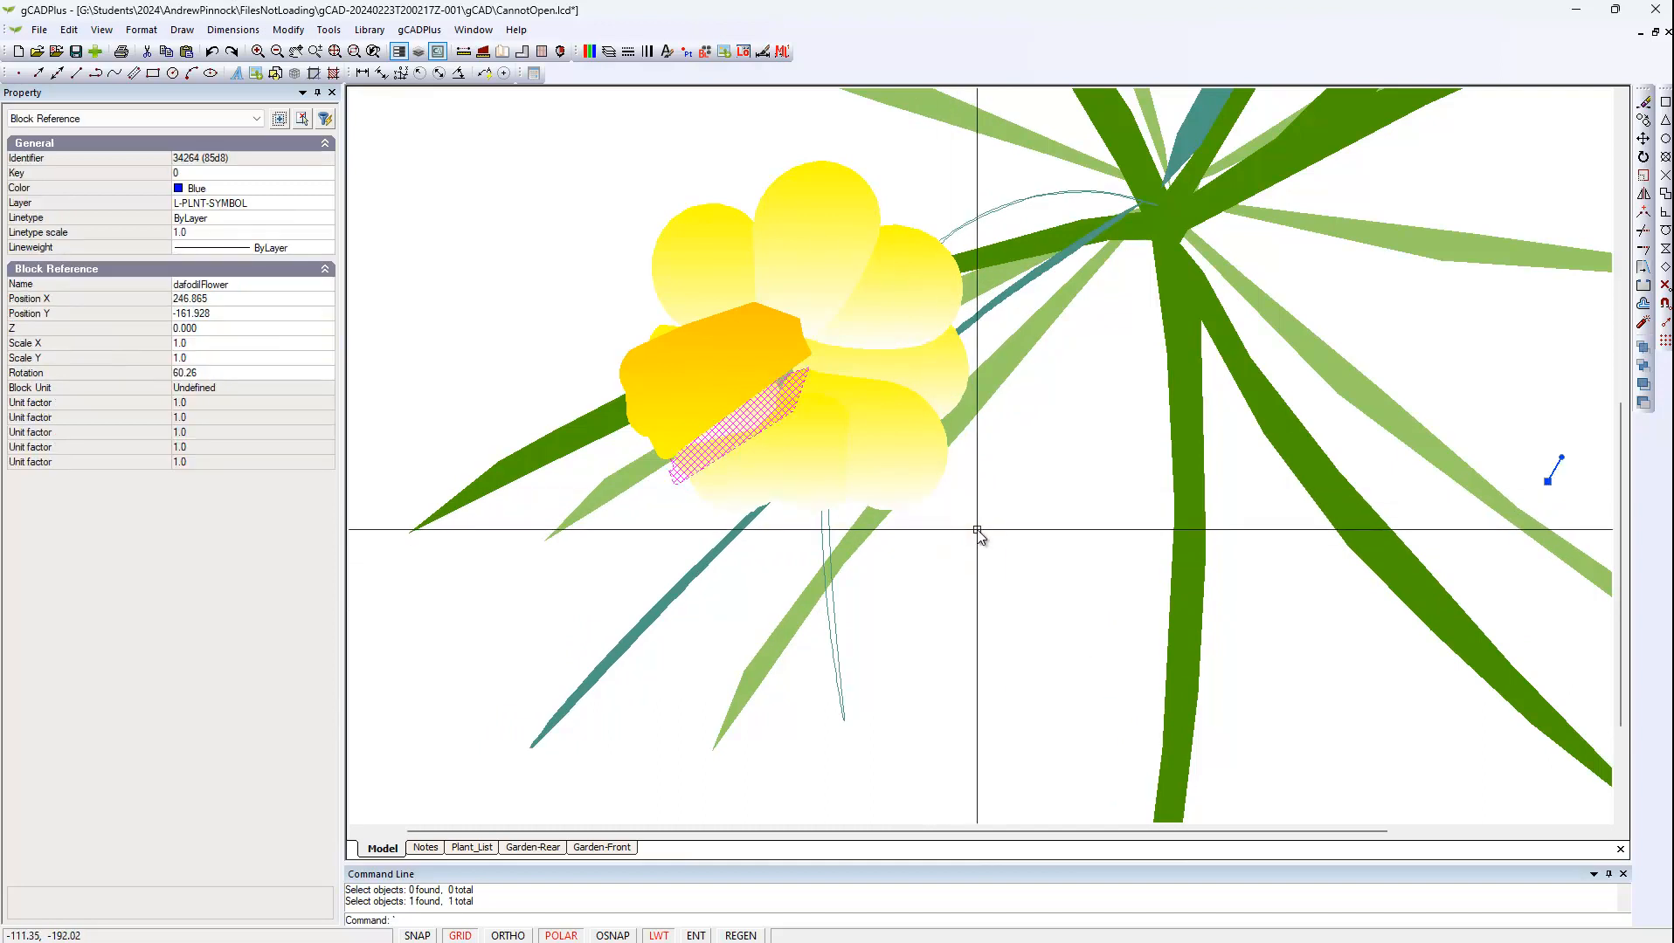
{"action": "right_click", "coordinate": [732, 428]}
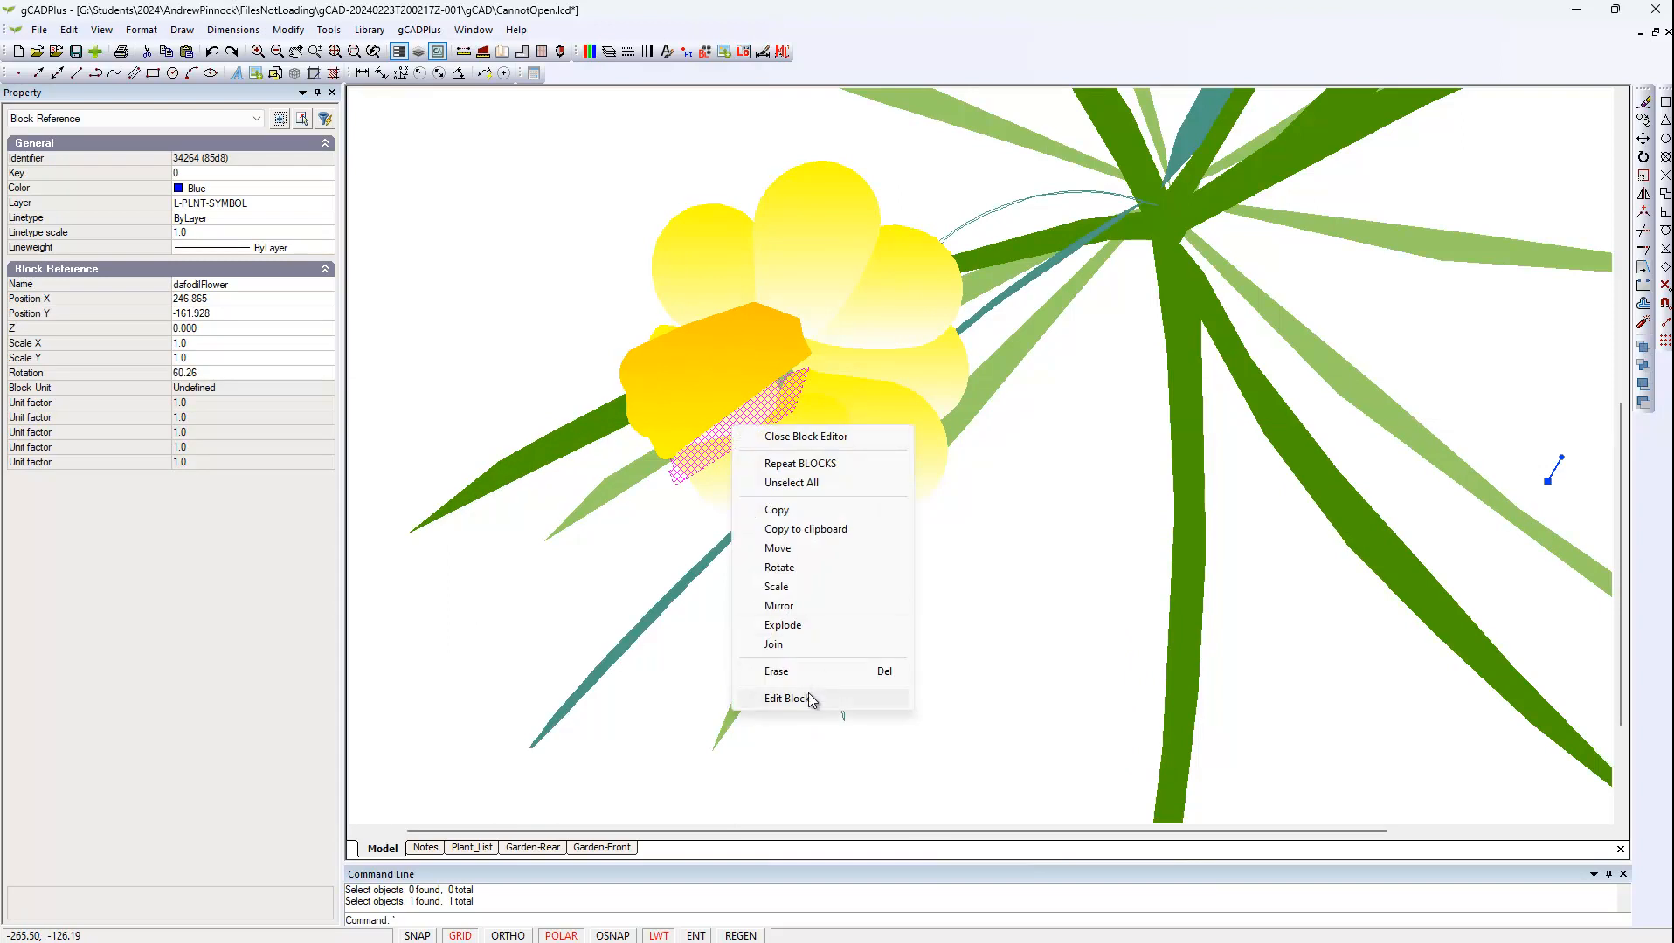
{"action": "left_click", "coordinate": [787, 699]}
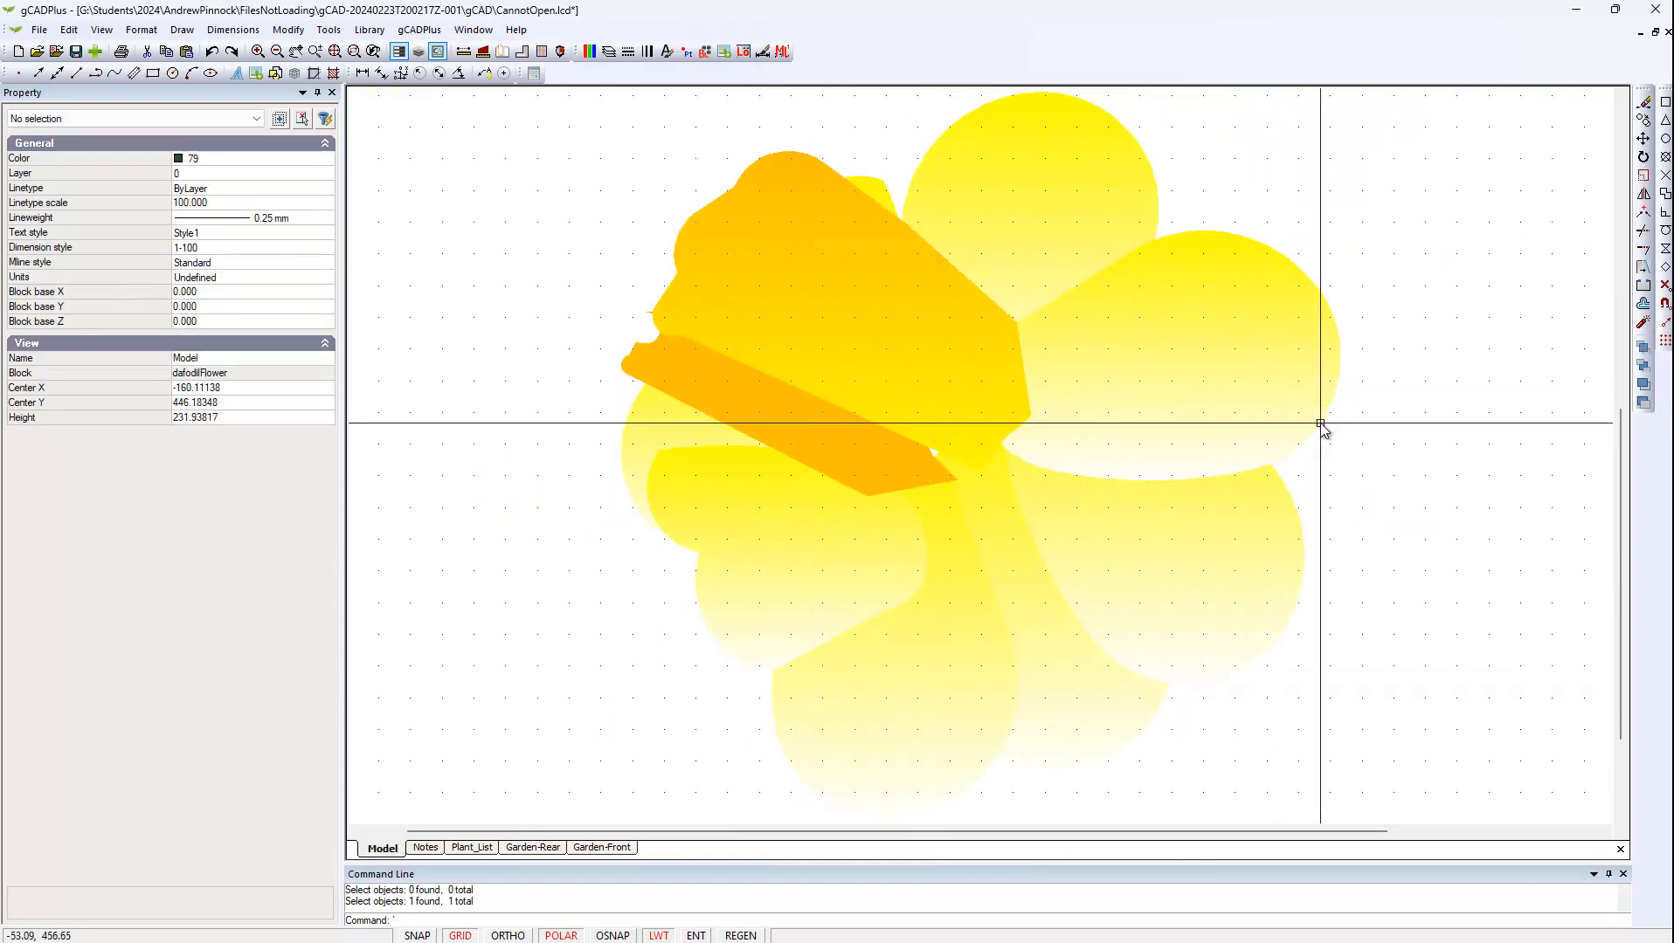
Inspect the properties of a large yellow petal polyline, and turn off polar tracking and the grid
{"action": "left_click", "coordinate": [1289, 400]}
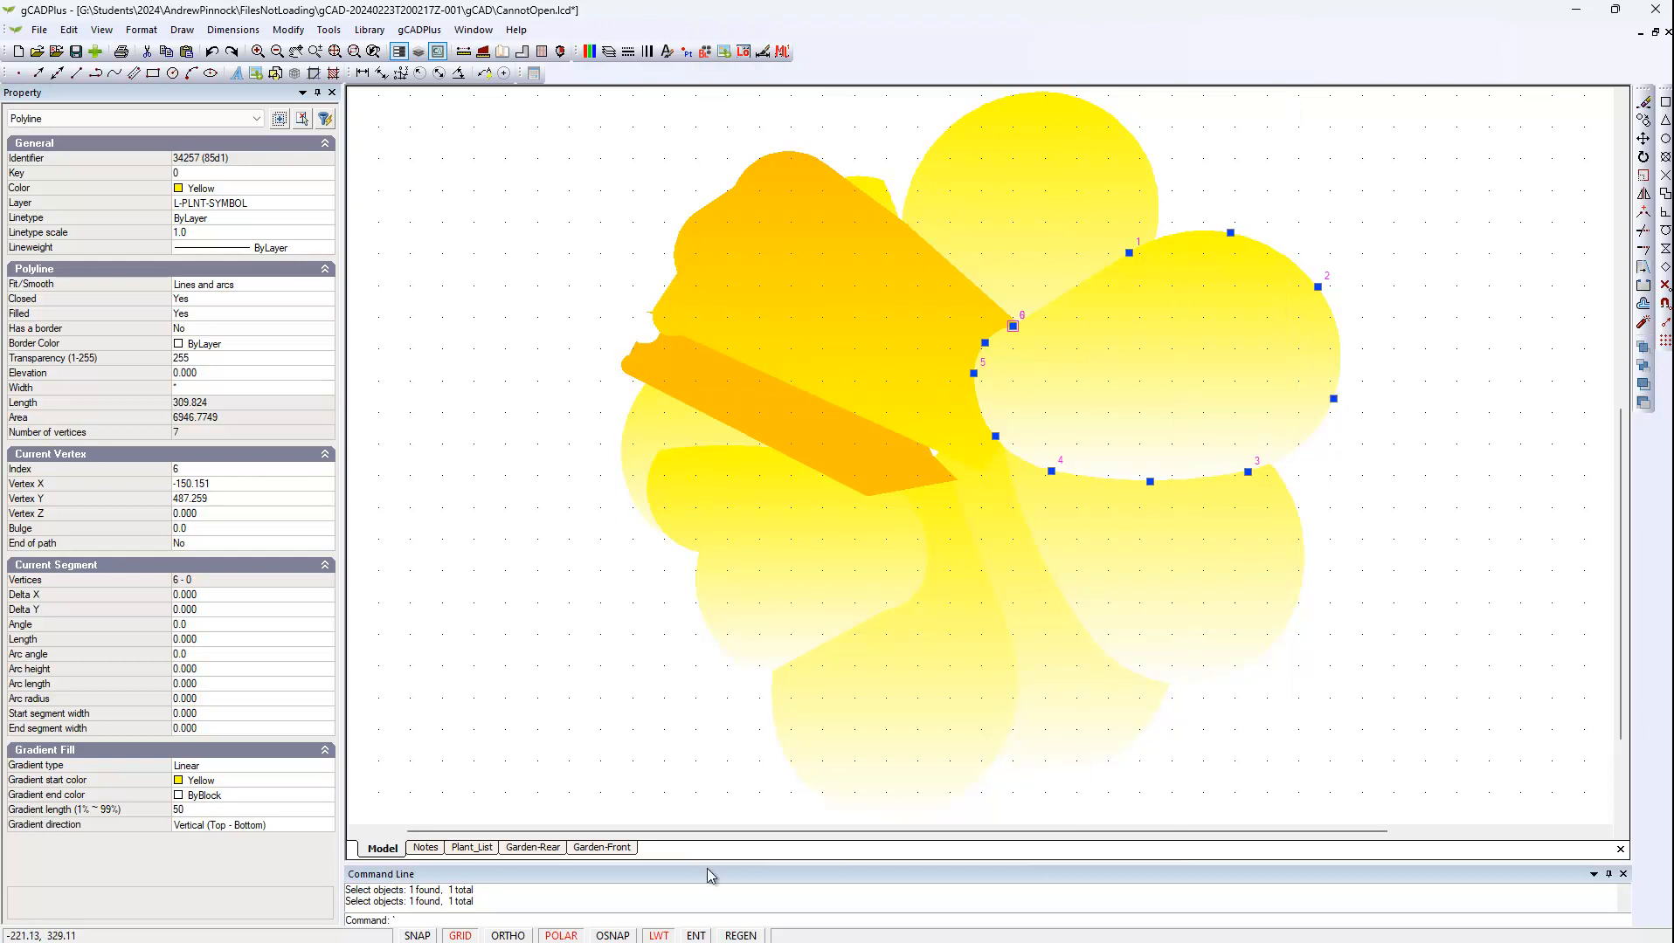
{"action": "left_click", "coordinate": [562, 936]}
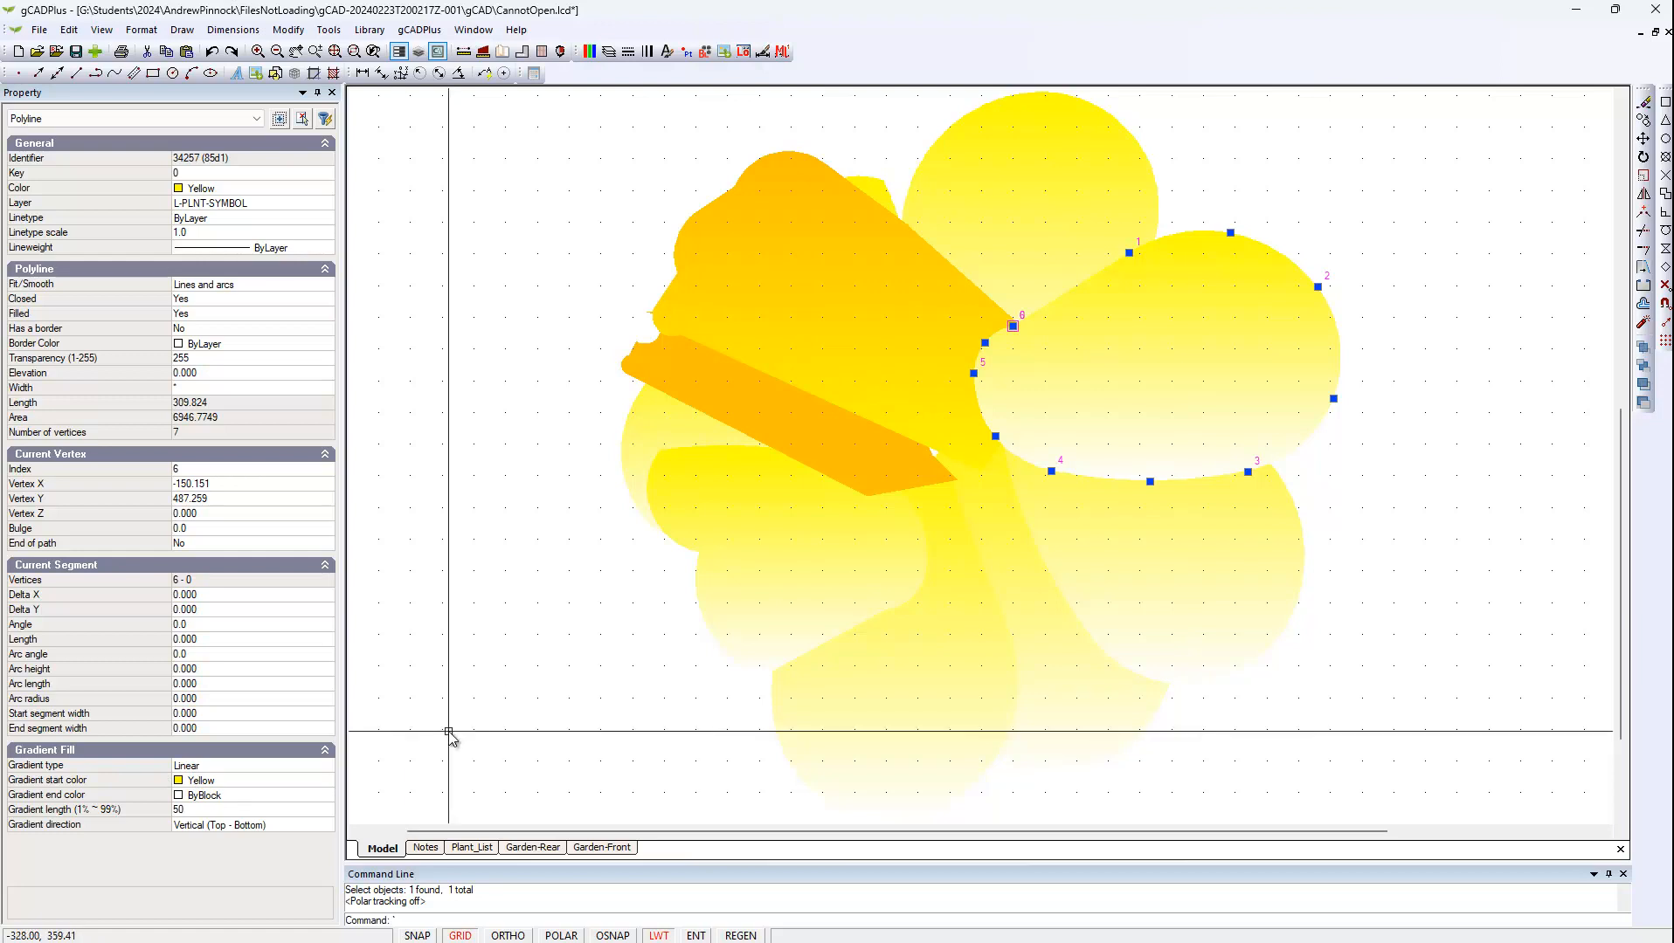
{"action": "key", "text": "Escape"}
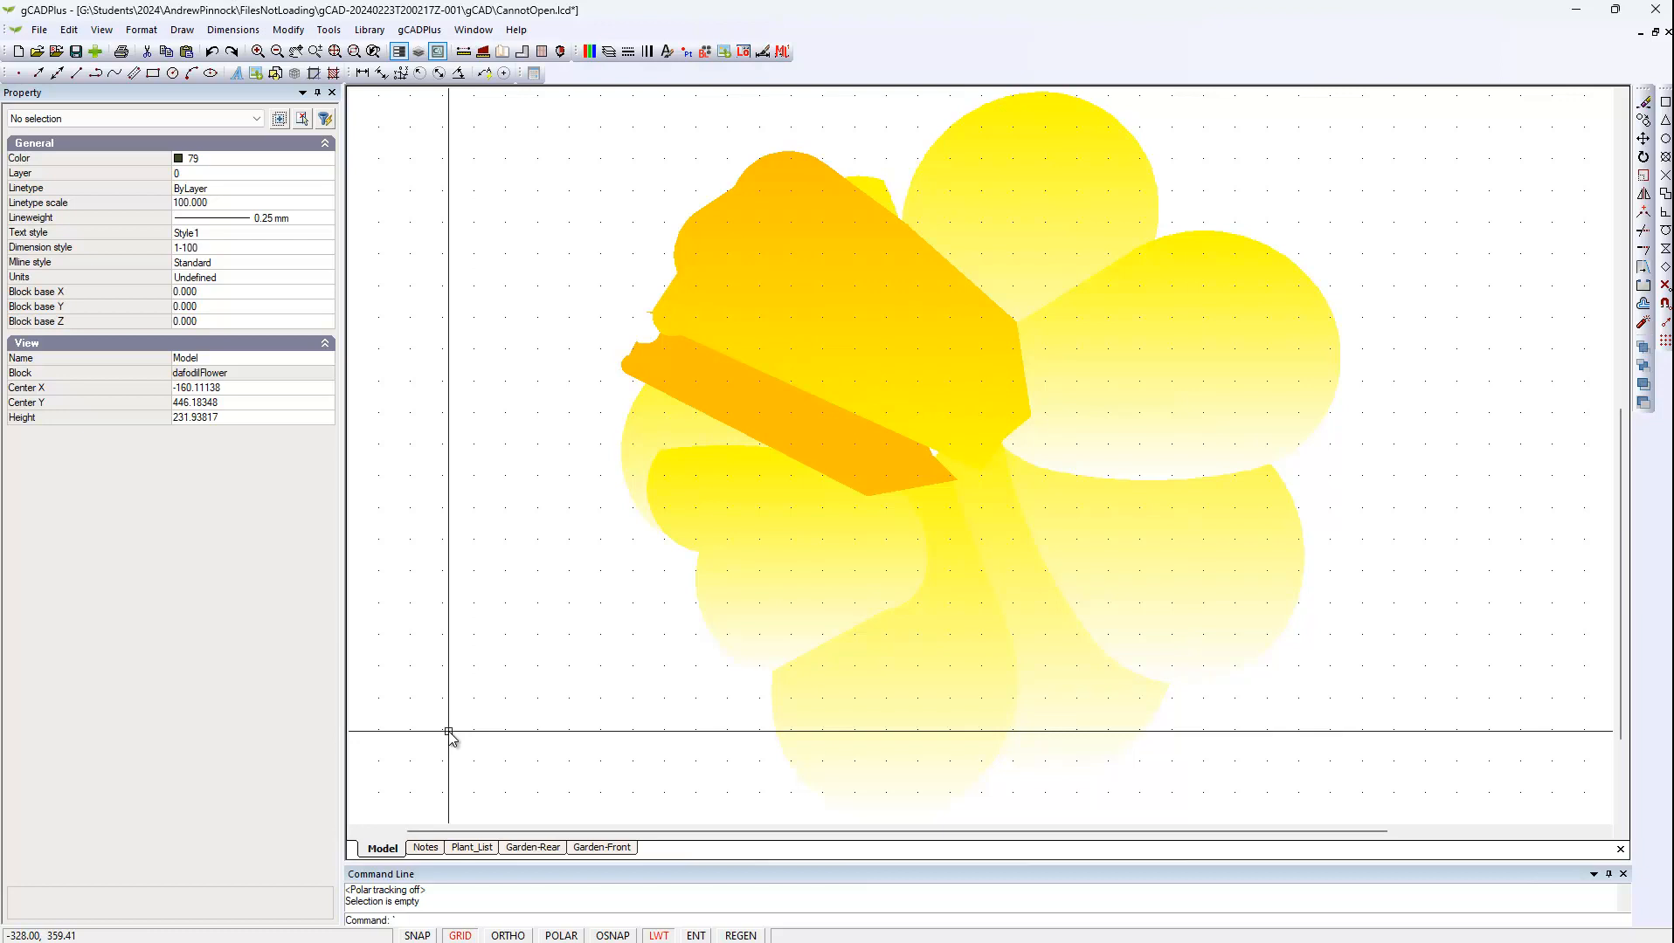
{"action": "left_click", "coordinate": [459, 936]}
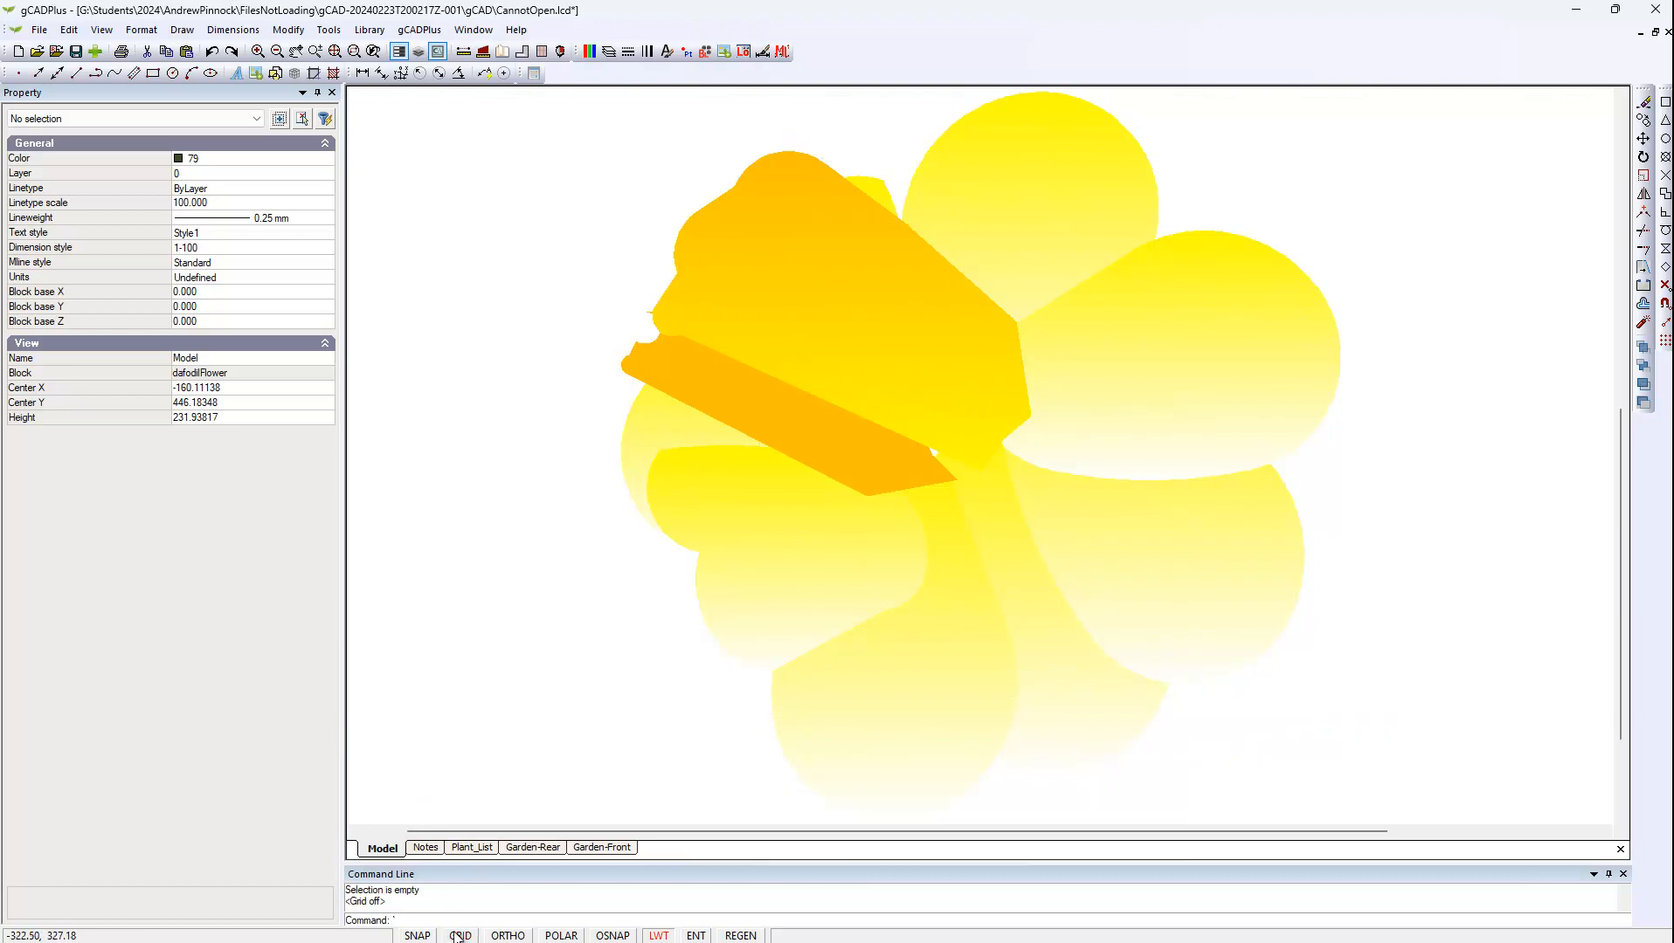
Close the block editor and open the recent drawing Daffodil.lcd
{"action": "right_click", "coordinate": [563, 516]}
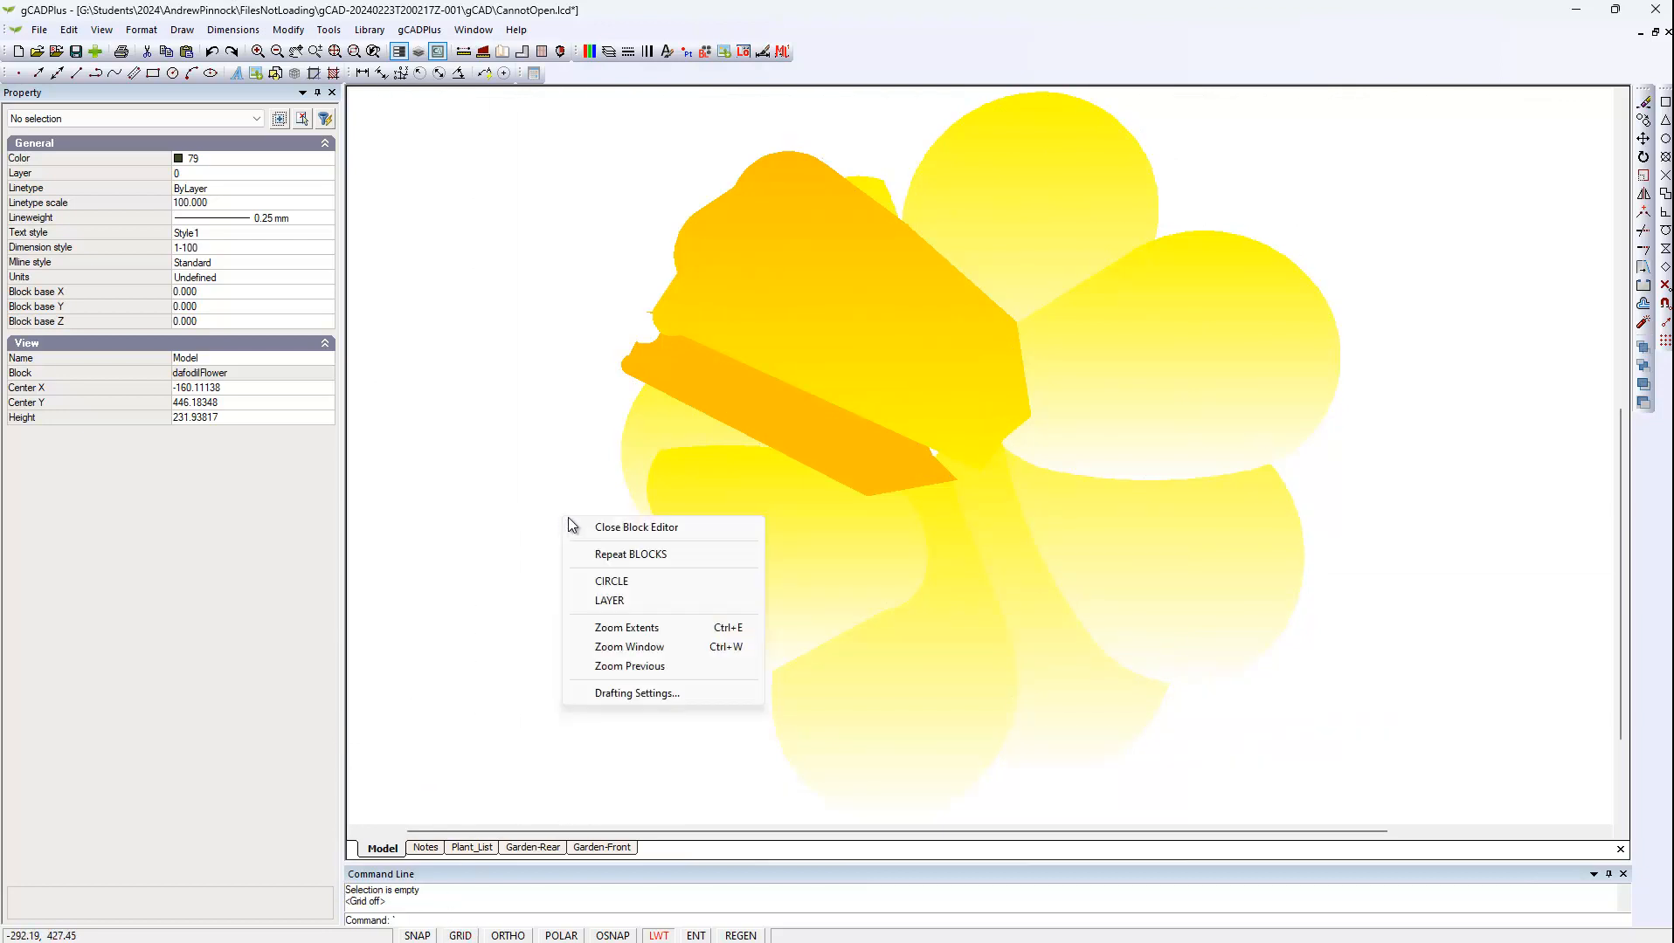
{"action": "left_click", "coordinate": [645, 528]}
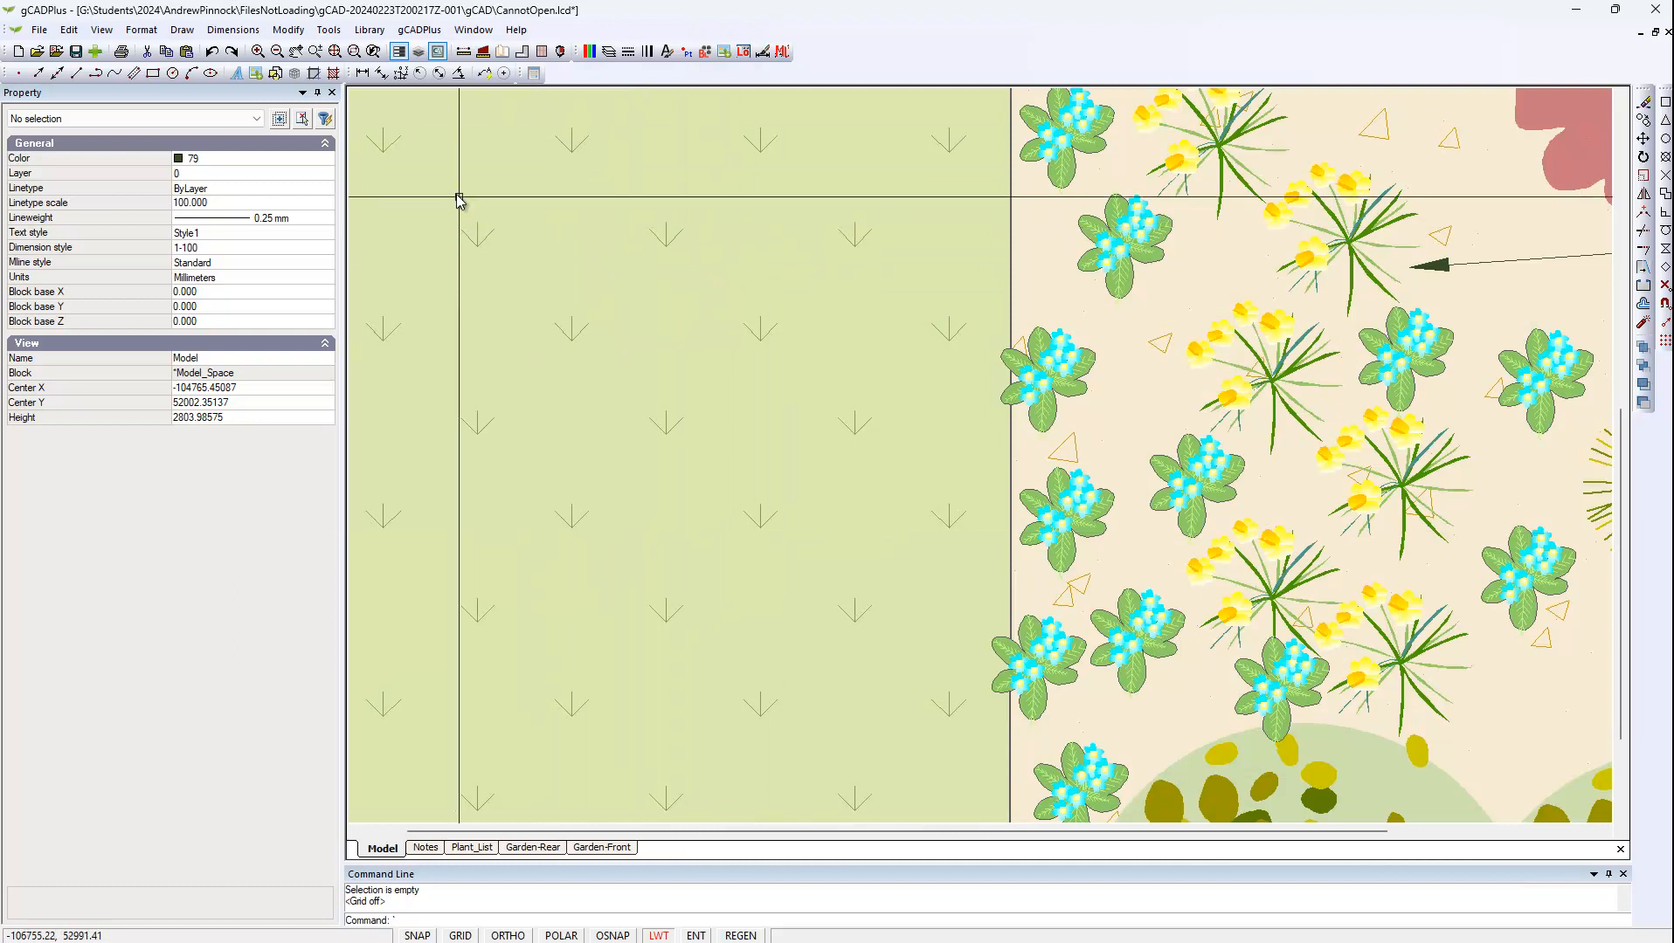
{"action": "left_click", "coordinate": [472, 31]}
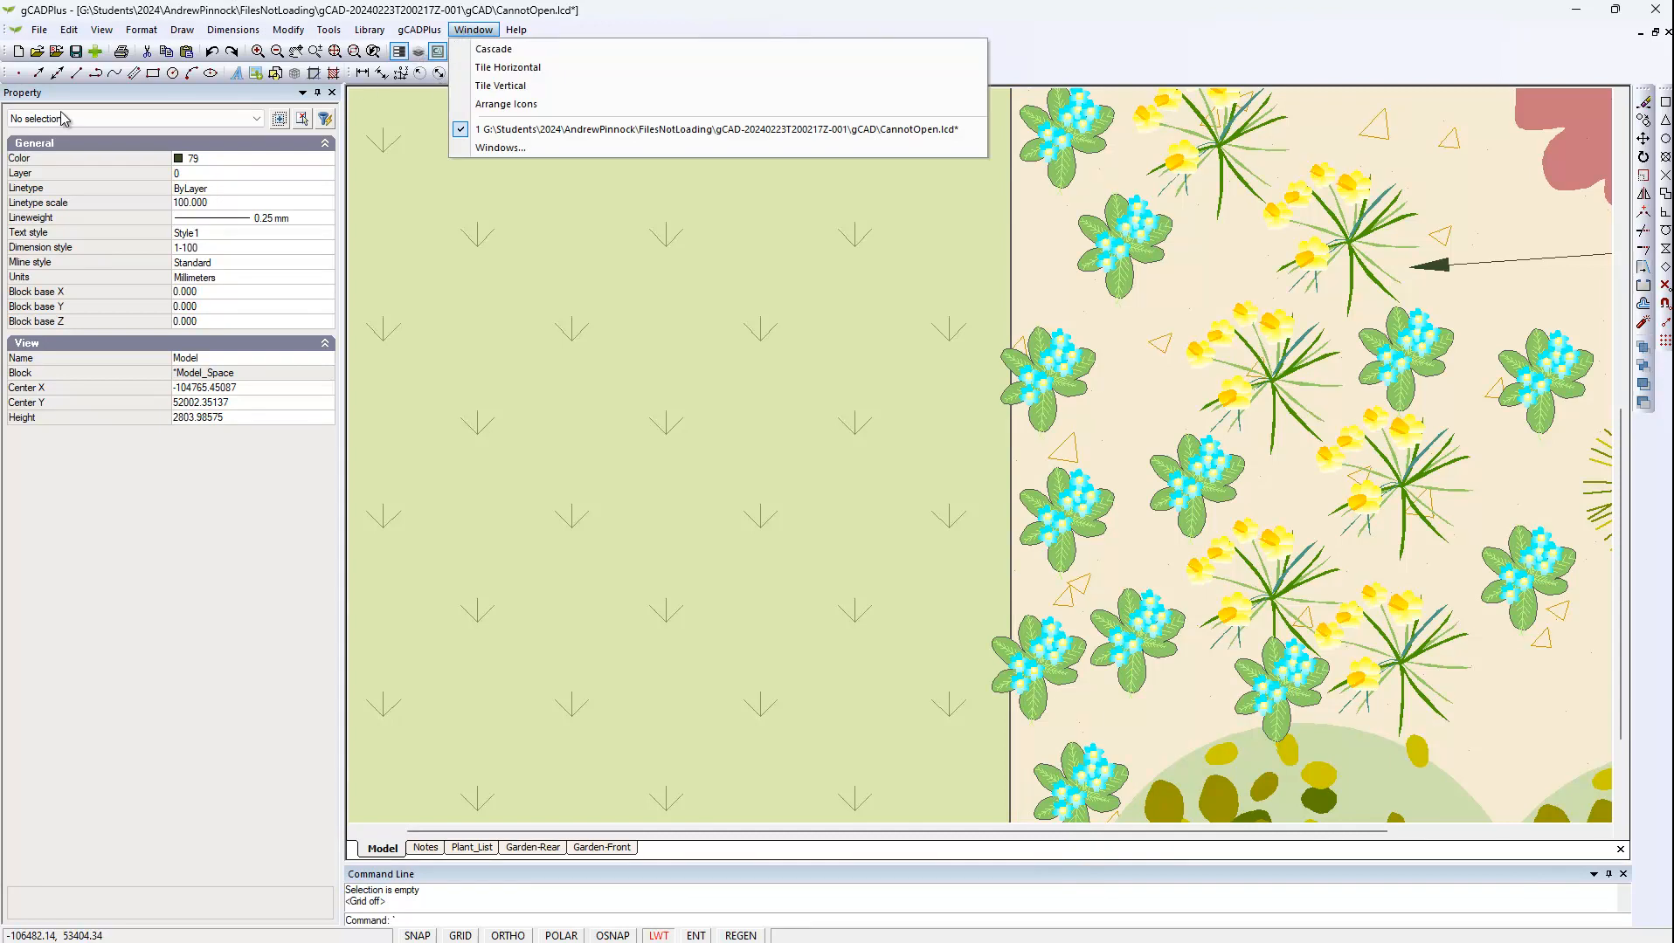
{"action": "left_click", "coordinate": [55, 51]}
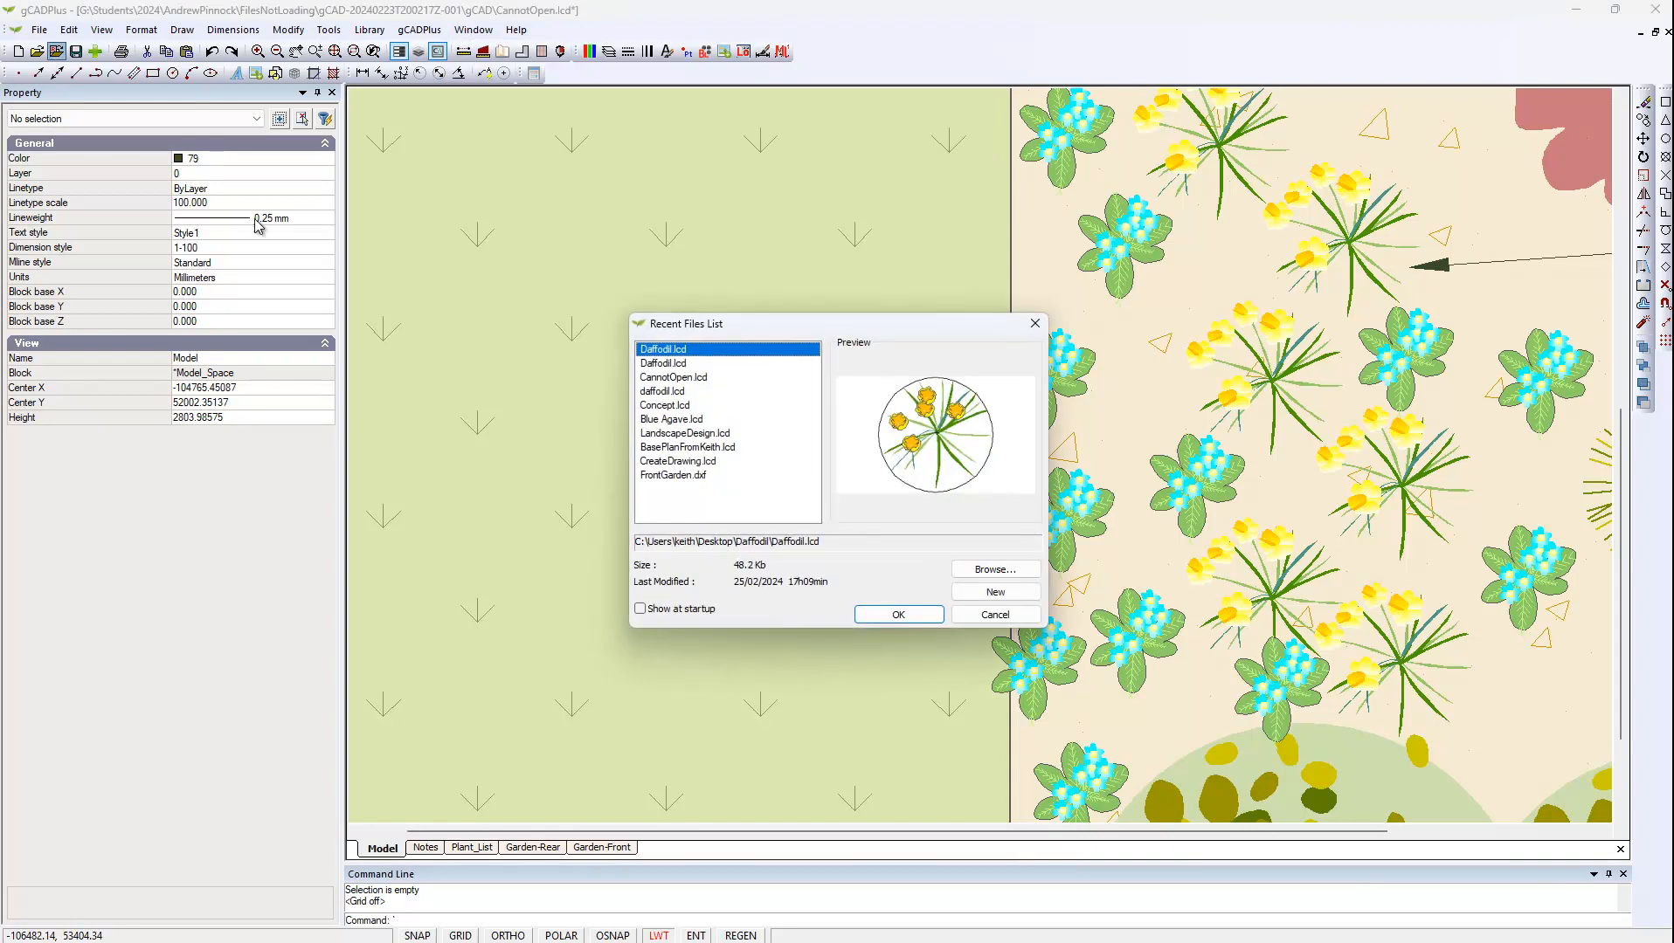
{"action": "left_click", "coordinate": [880, 615]}
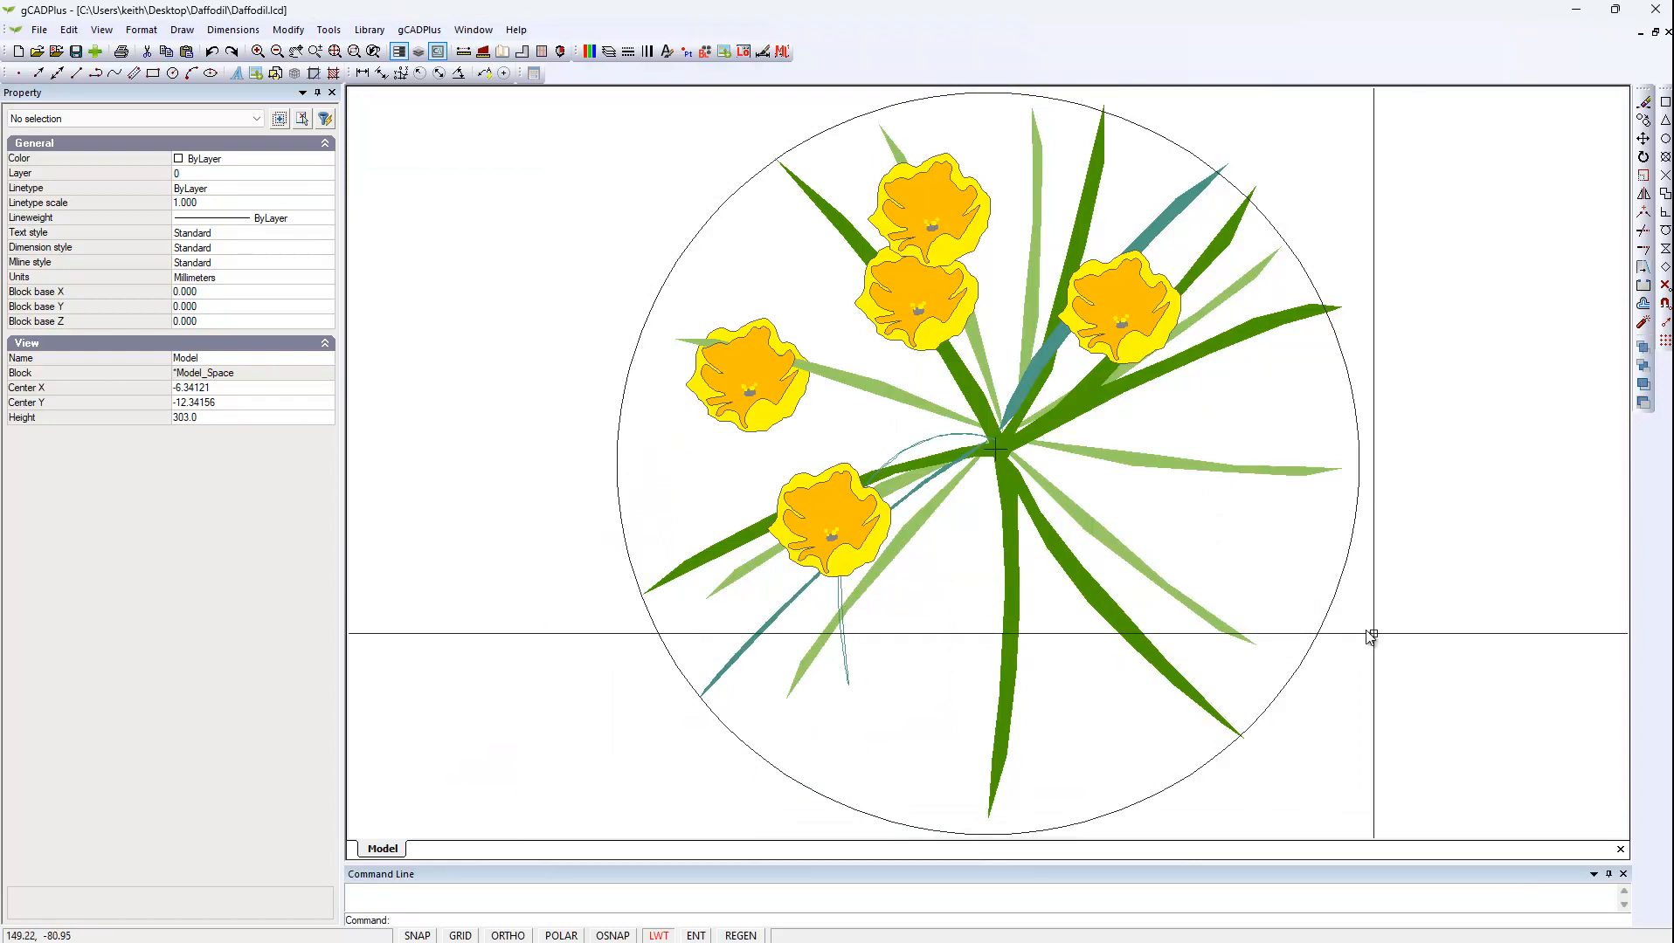
Inspect the properties of the outer circle and of the lowest flower's orange polyline in the Daffodil.lcd drawing
{"action": "left_click", "coordinate": [1315, 642]}
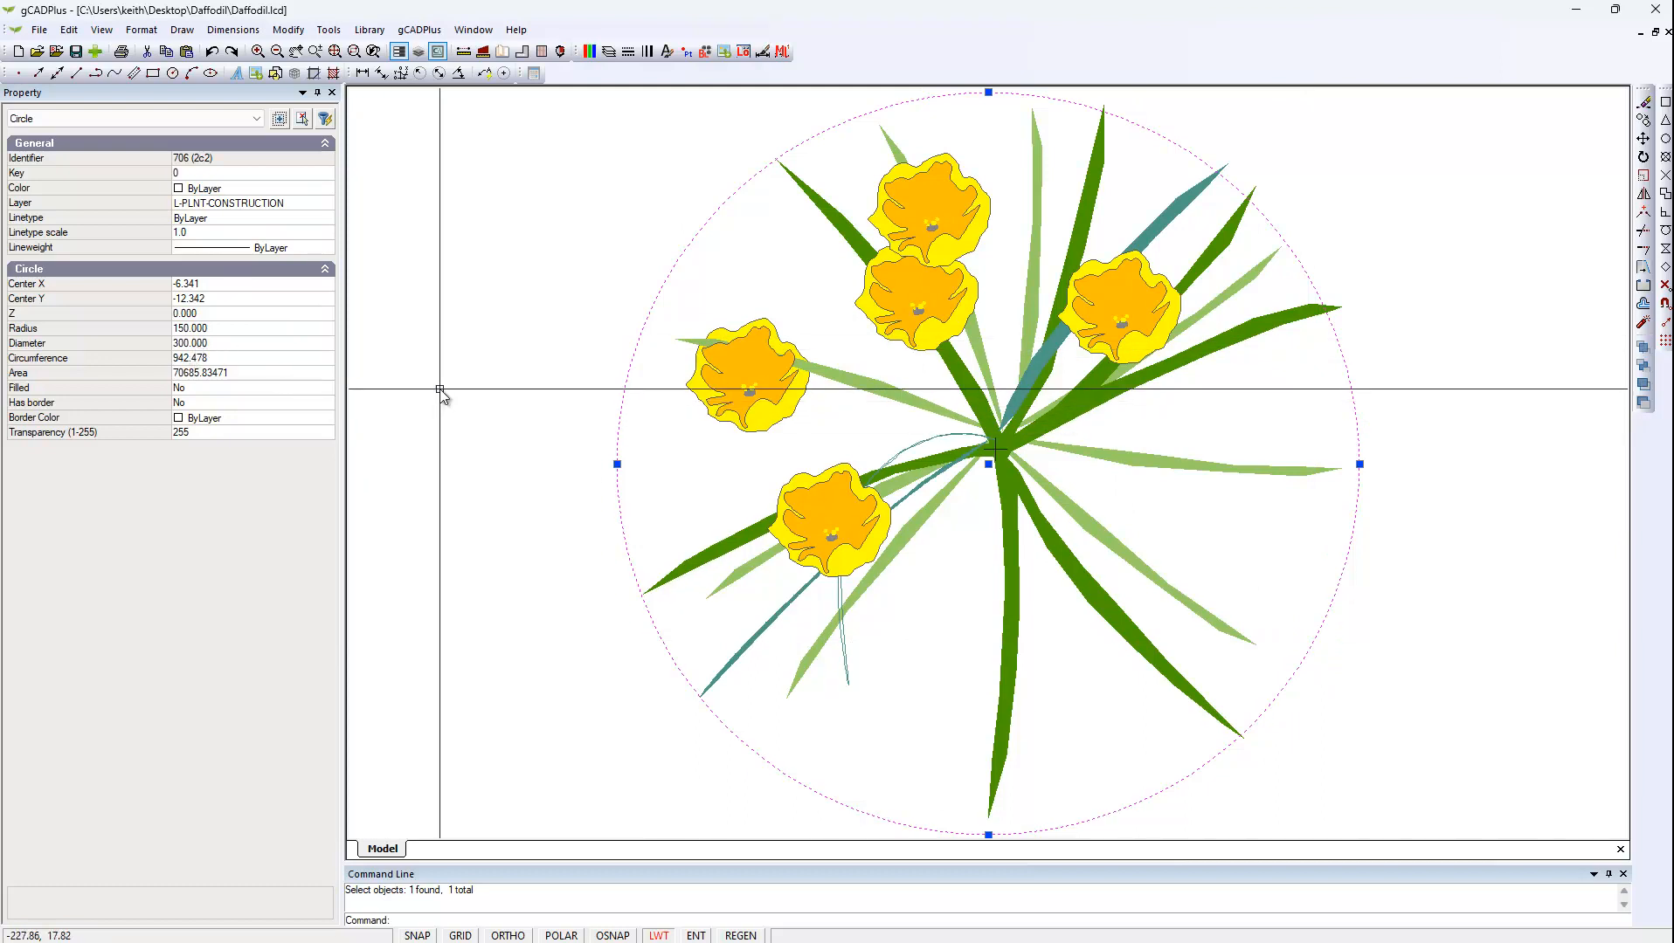
{"action": "key", "text": "Escape"}
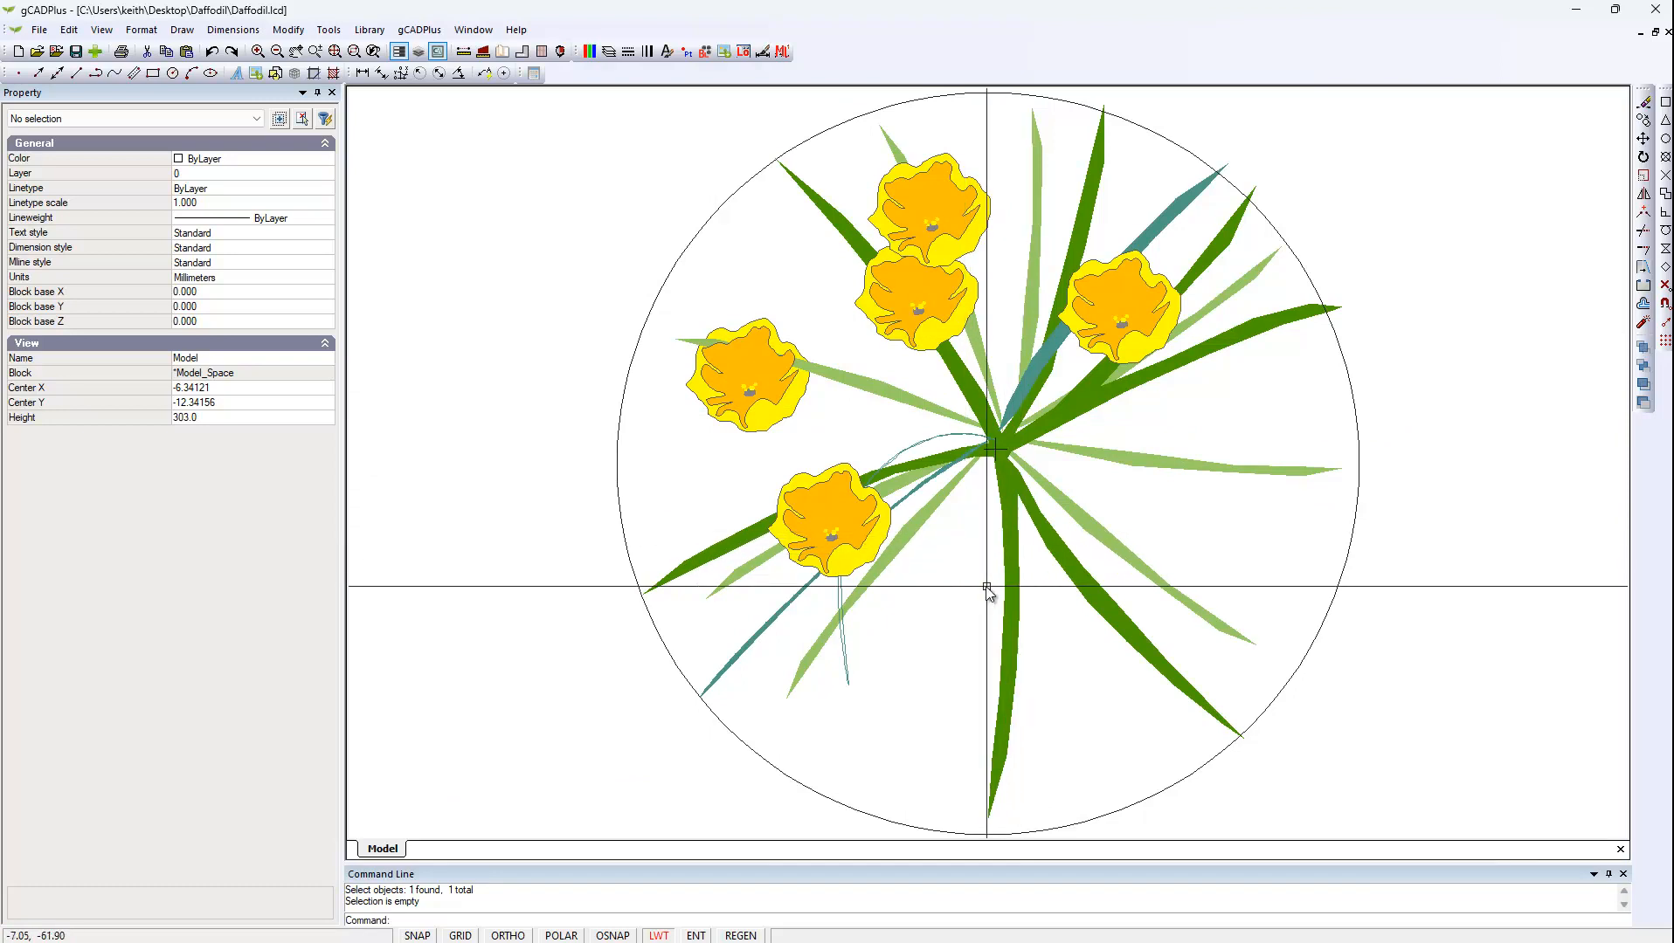
{"action": "left_click", "coordinate": [861, 527]}
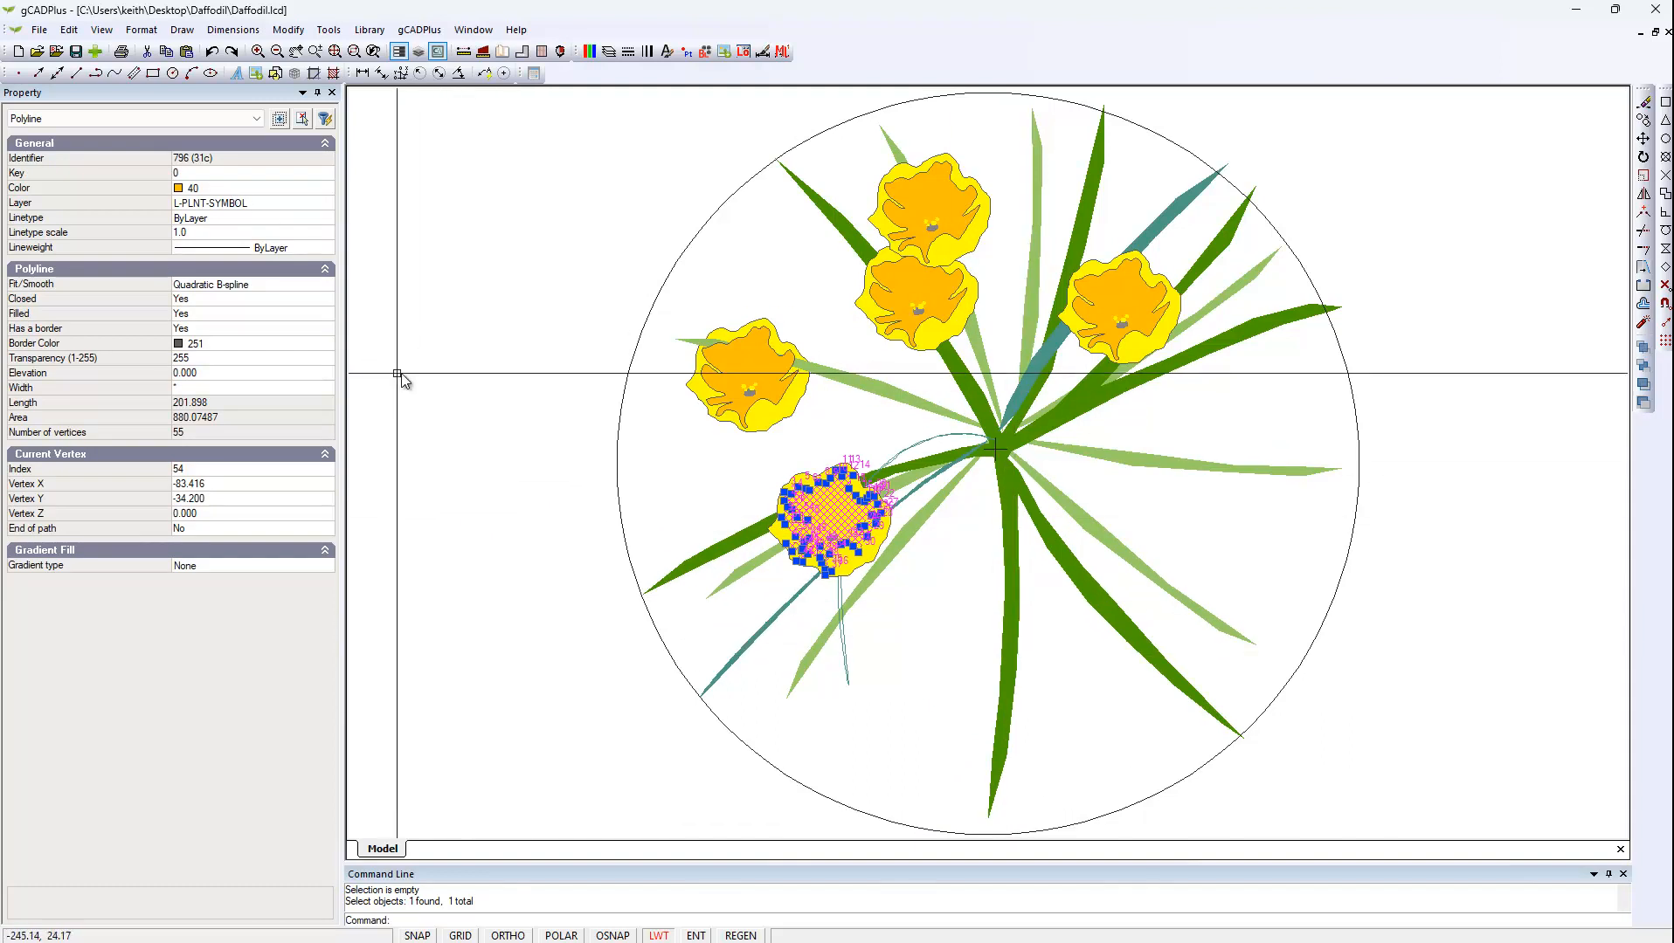
{"action": "key", "text": "Escape"}
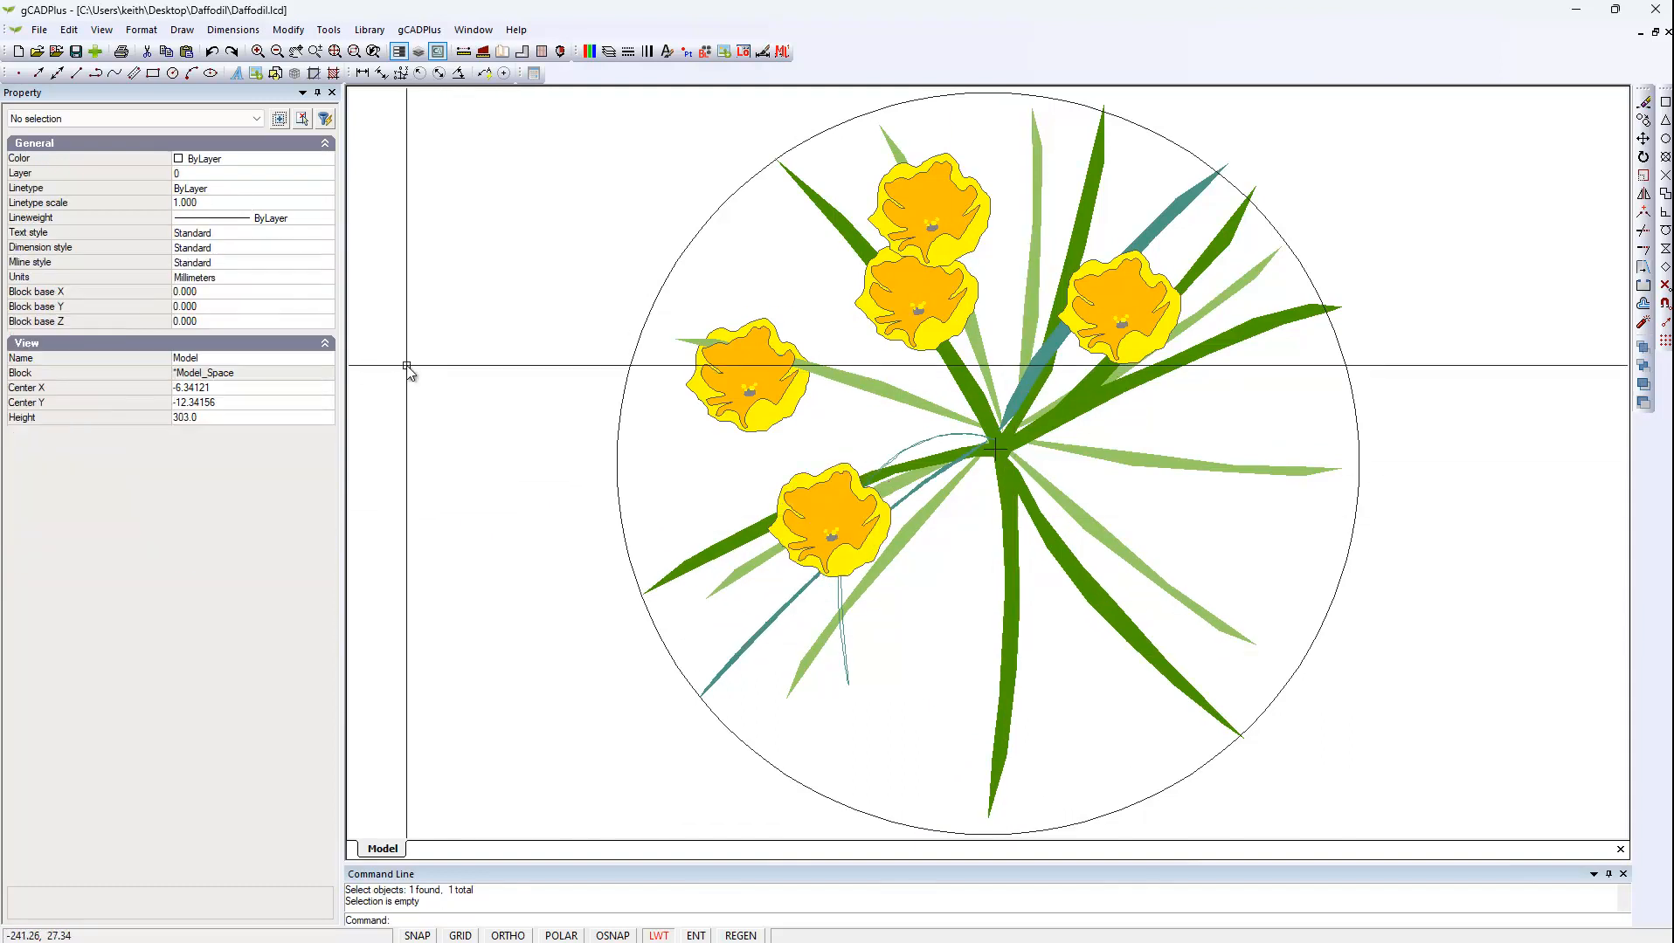
{"action": "right_click", "coordinate": [549, 599]}
{"action": "left_click", "coordinate": [518, 632]}
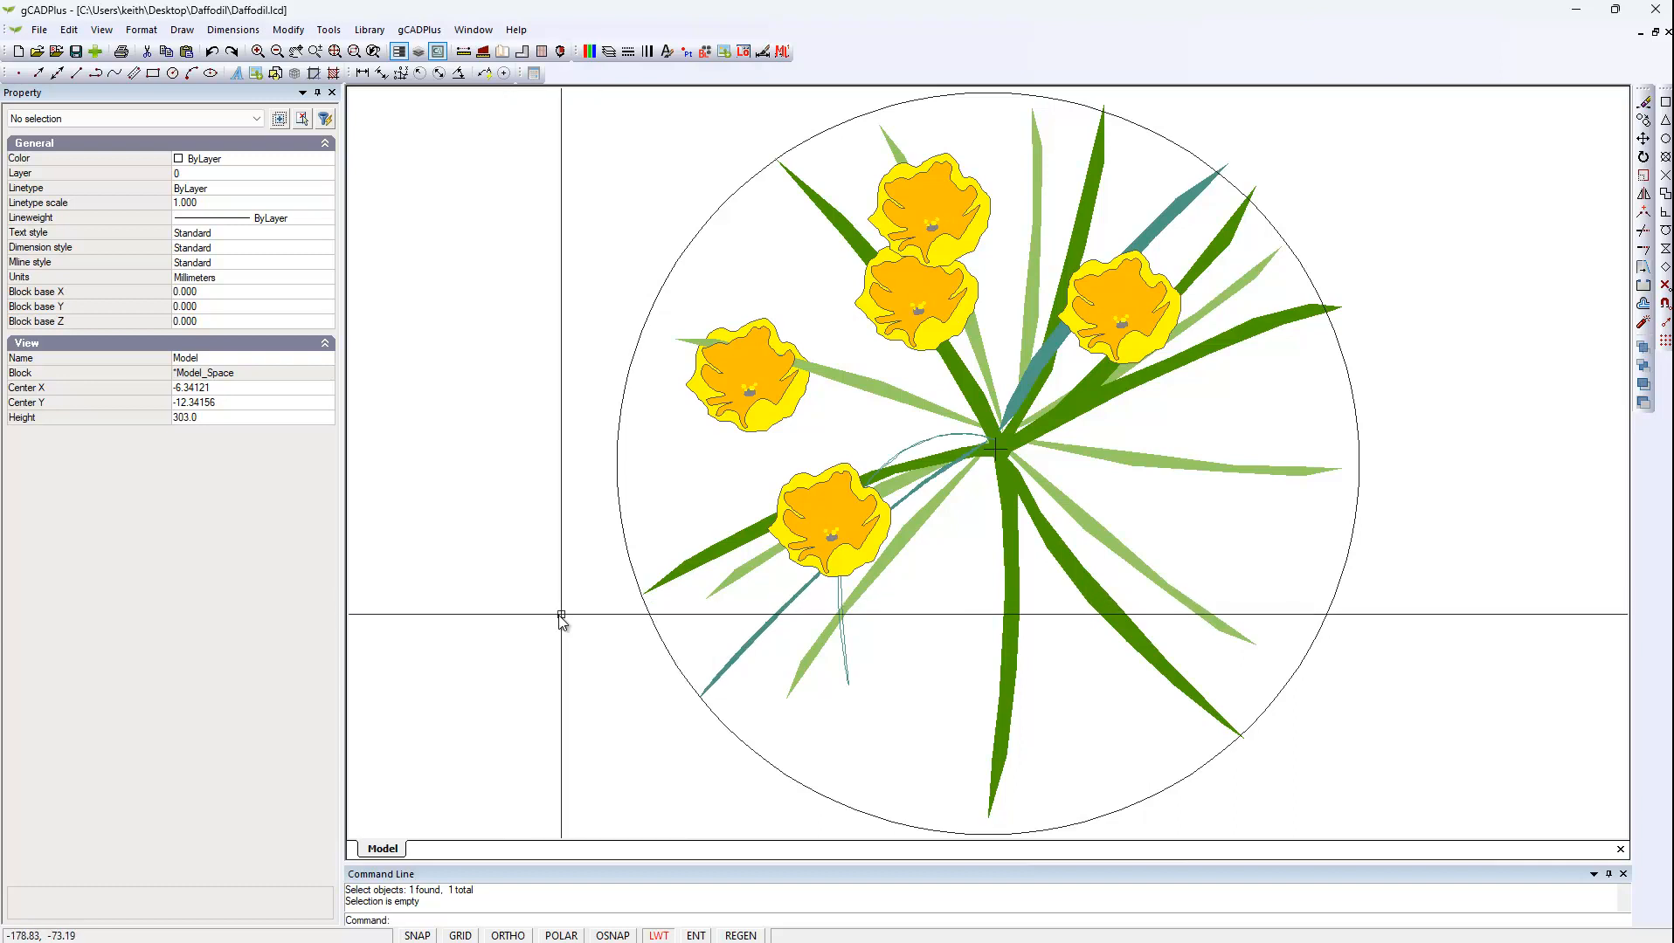
{"action": "right_click", "coordinate": [559, 616]}
{"action": "left_click", "coordinate": [591, 627]}
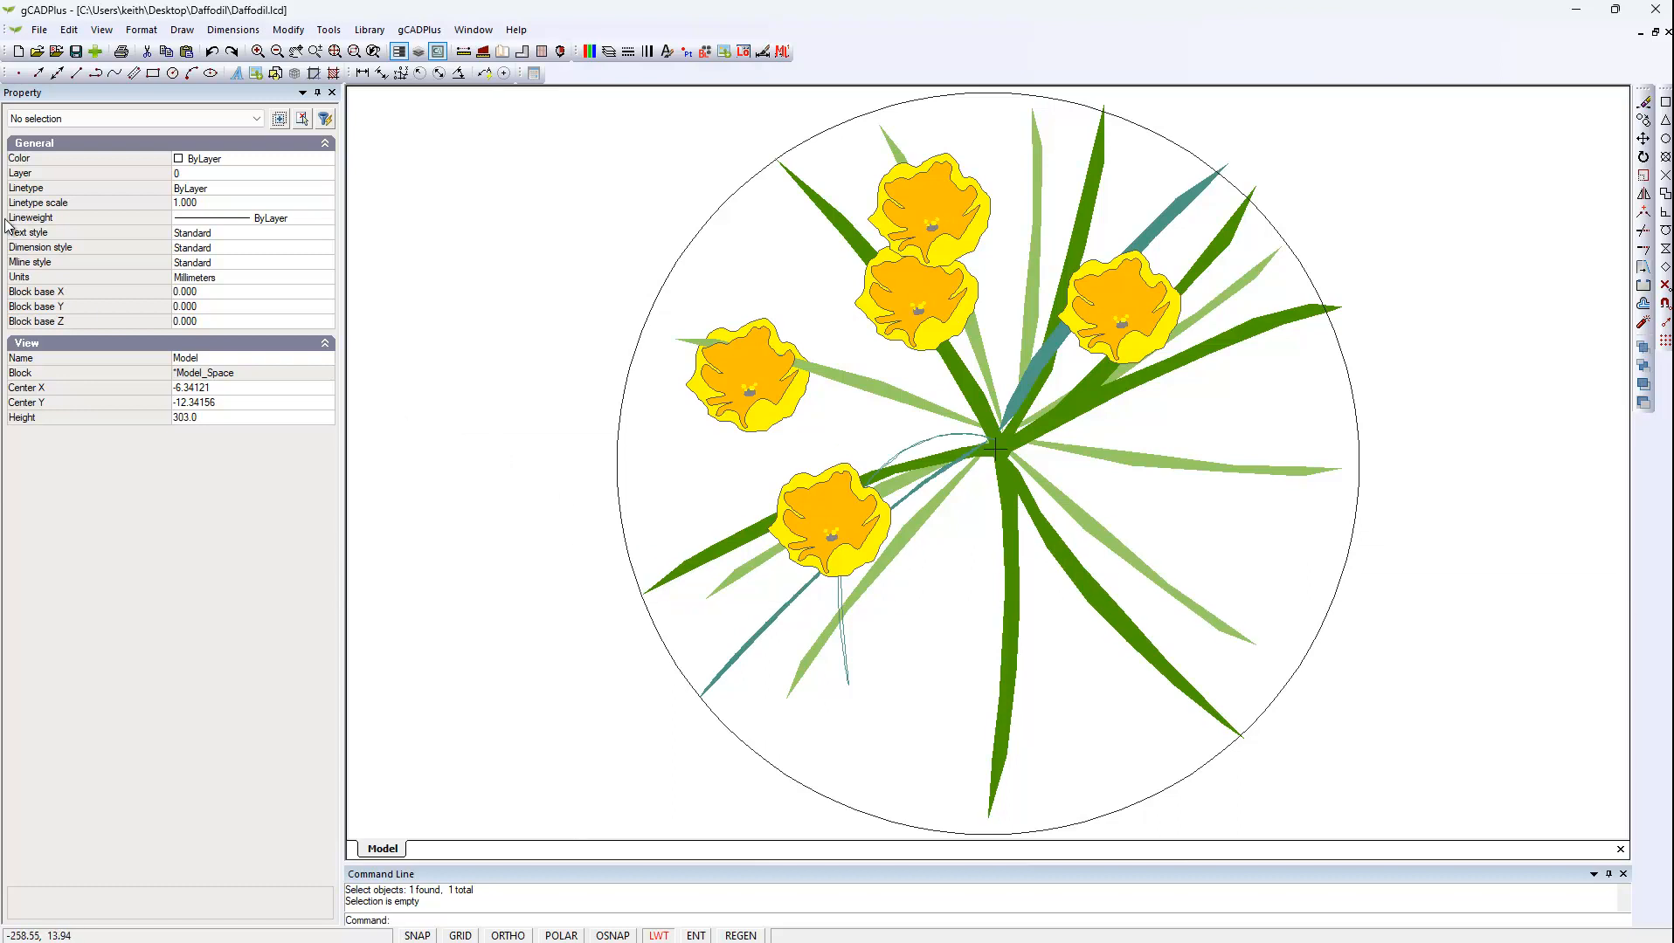
Close the Daffodil.lcd drawing and return to the daffodil planting in the CannotOpen.lcd garden plan
{"action": "left_click", "coordinate": [38, 29]}
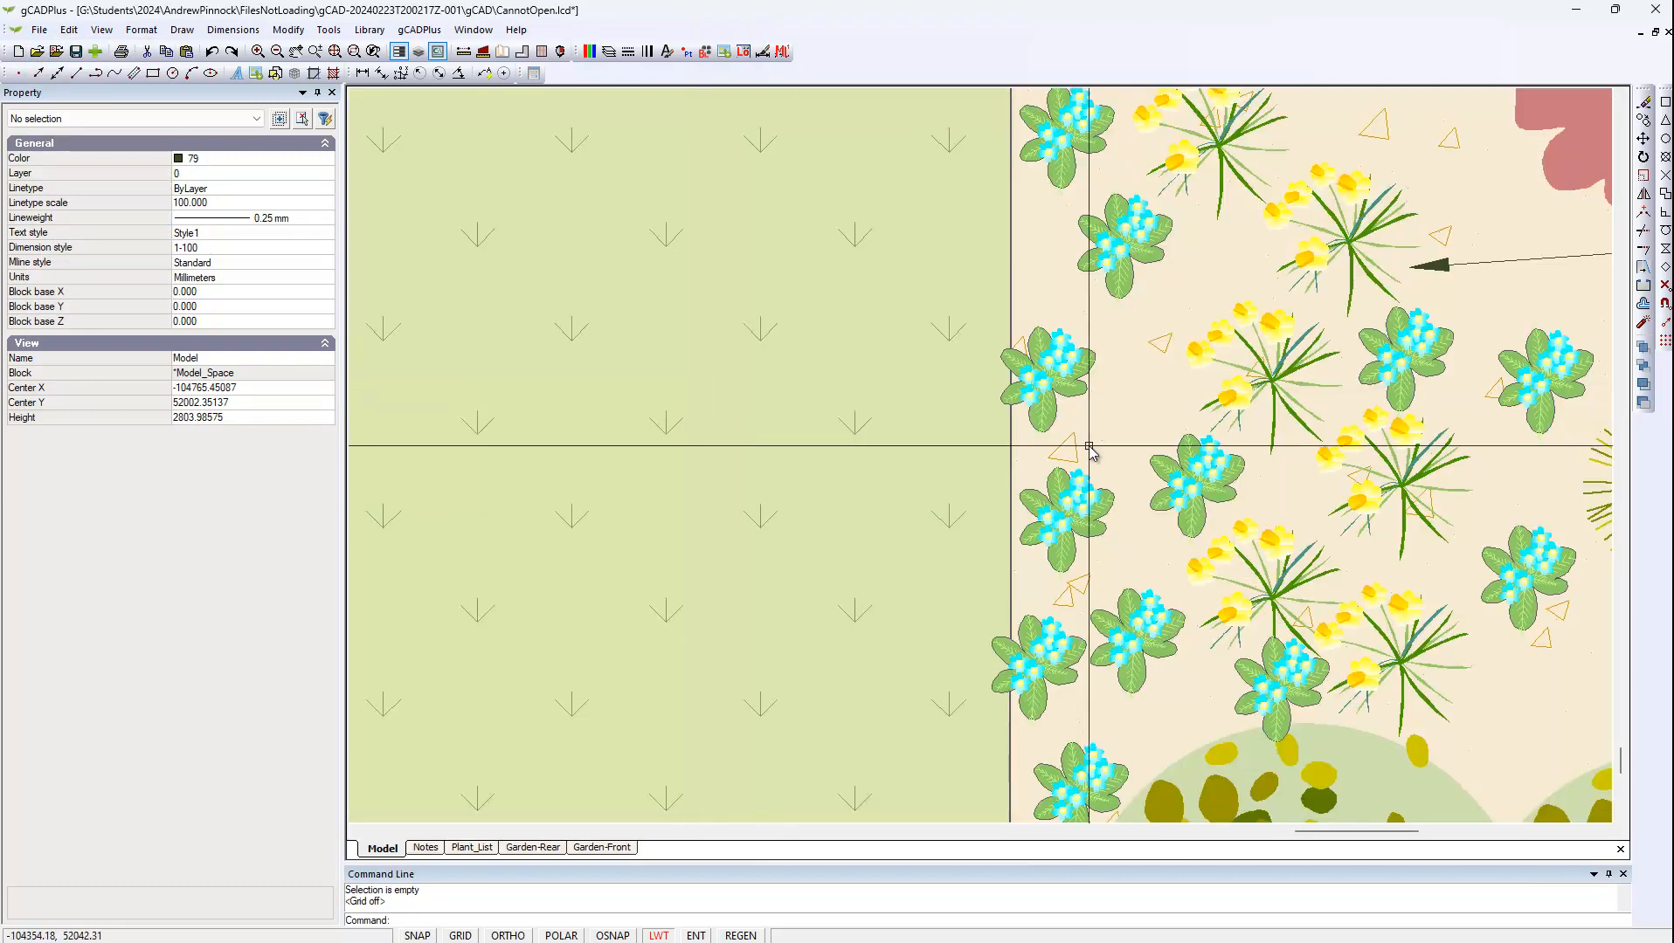
{"action": "scroll", "coordinate": [980, 425], "scroll_direction": "down", "scroll_amount": 1}
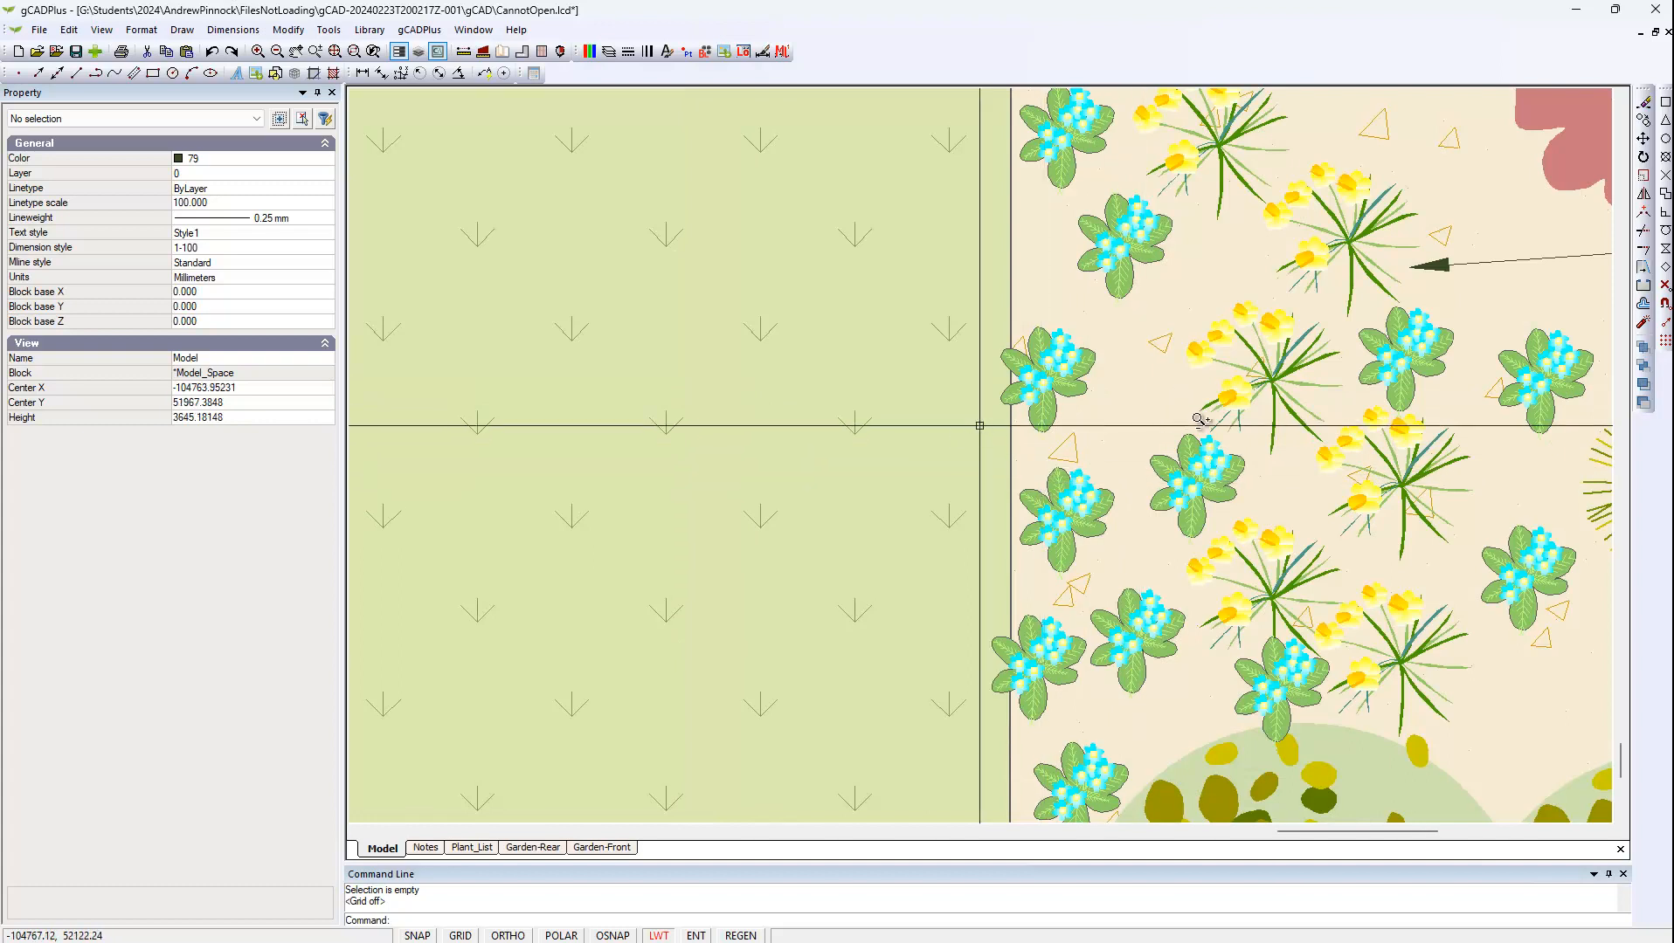
{"action": "scroll", "coordinate": [1376, 446], "scroll_direction": "down", "scroll_amount": 1}
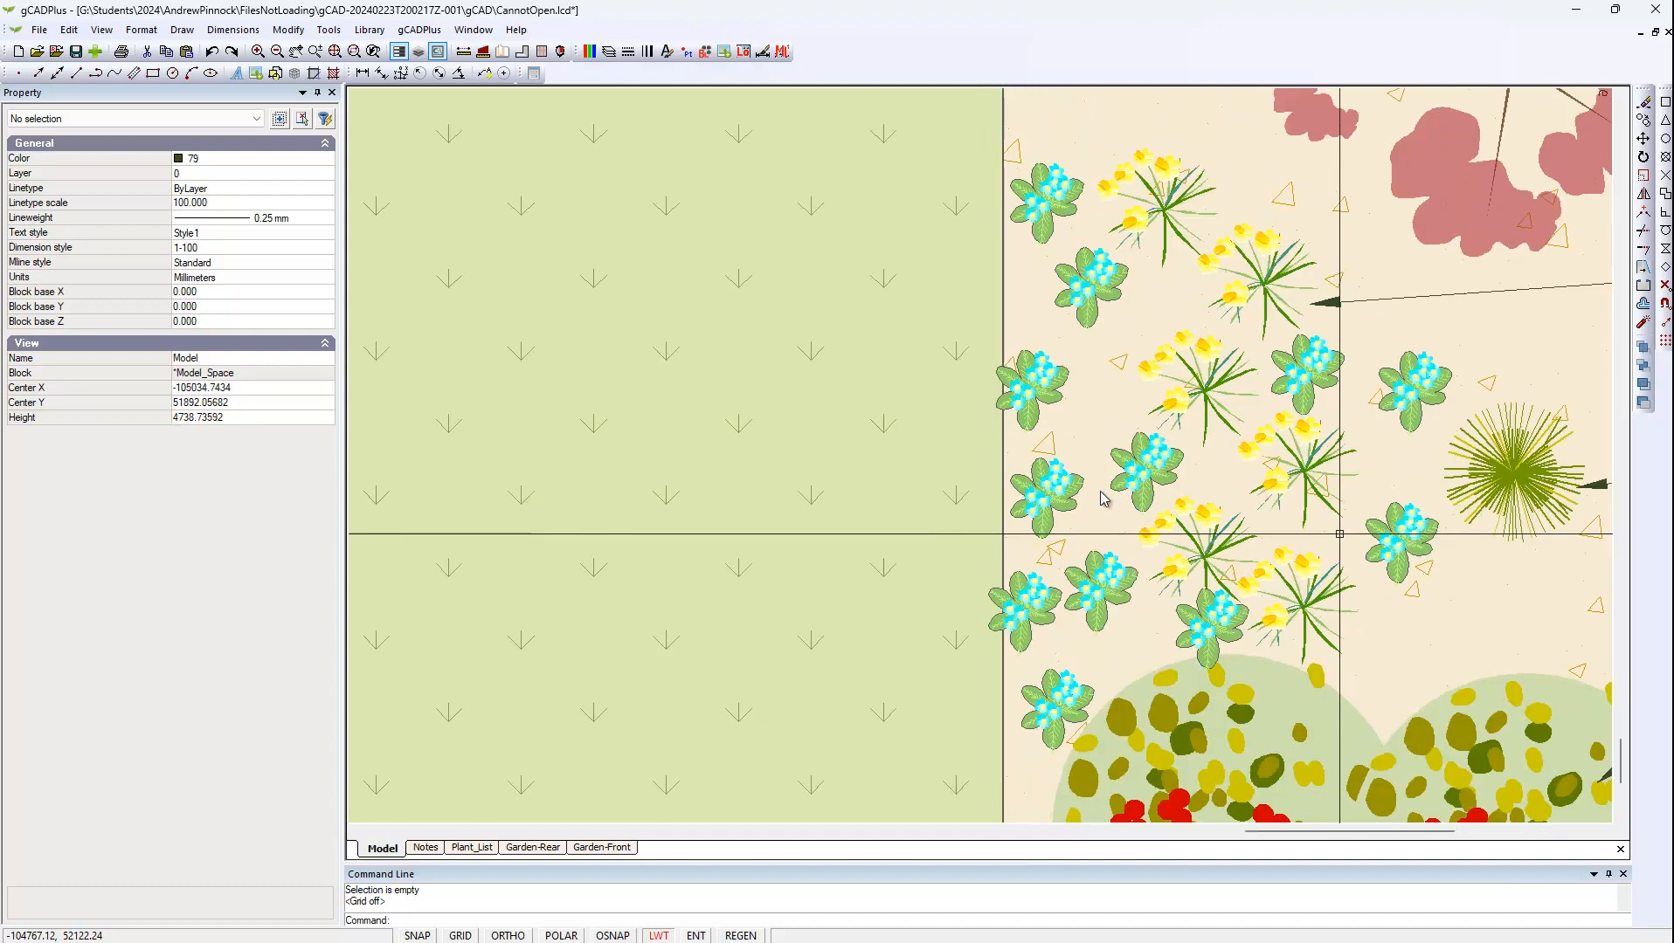
{"action": "mouse_move", "coordinate": [1124, 466]}
{"action": "middle_mouse_down"}
{"action": "mouse_move", "coordinate": [935, 501]}
{"action": "mouse_move", "coordinate": [832, 640]}
{"action": "mouse_move", "coordinate": [815, 704]}
{"action": "middle_mouse_up"}
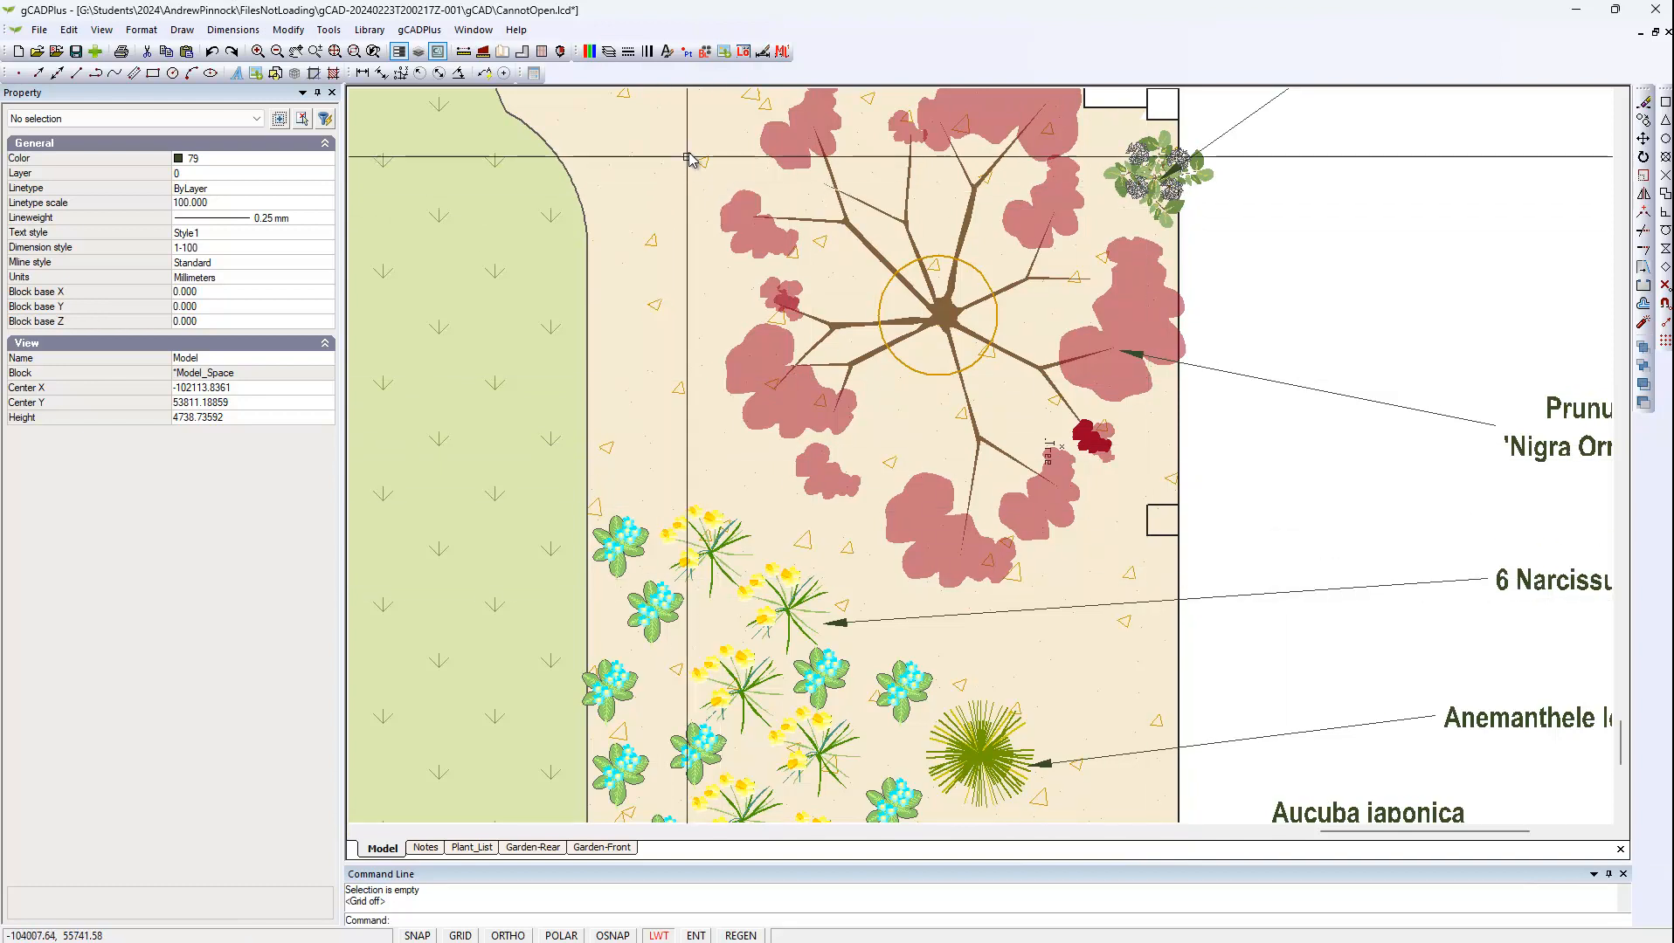
Add the block from Daffodil.lcd to the garden plan, redefining every existing Daffodil block
{"action": "left_click", "coordinate": [705, 50]}
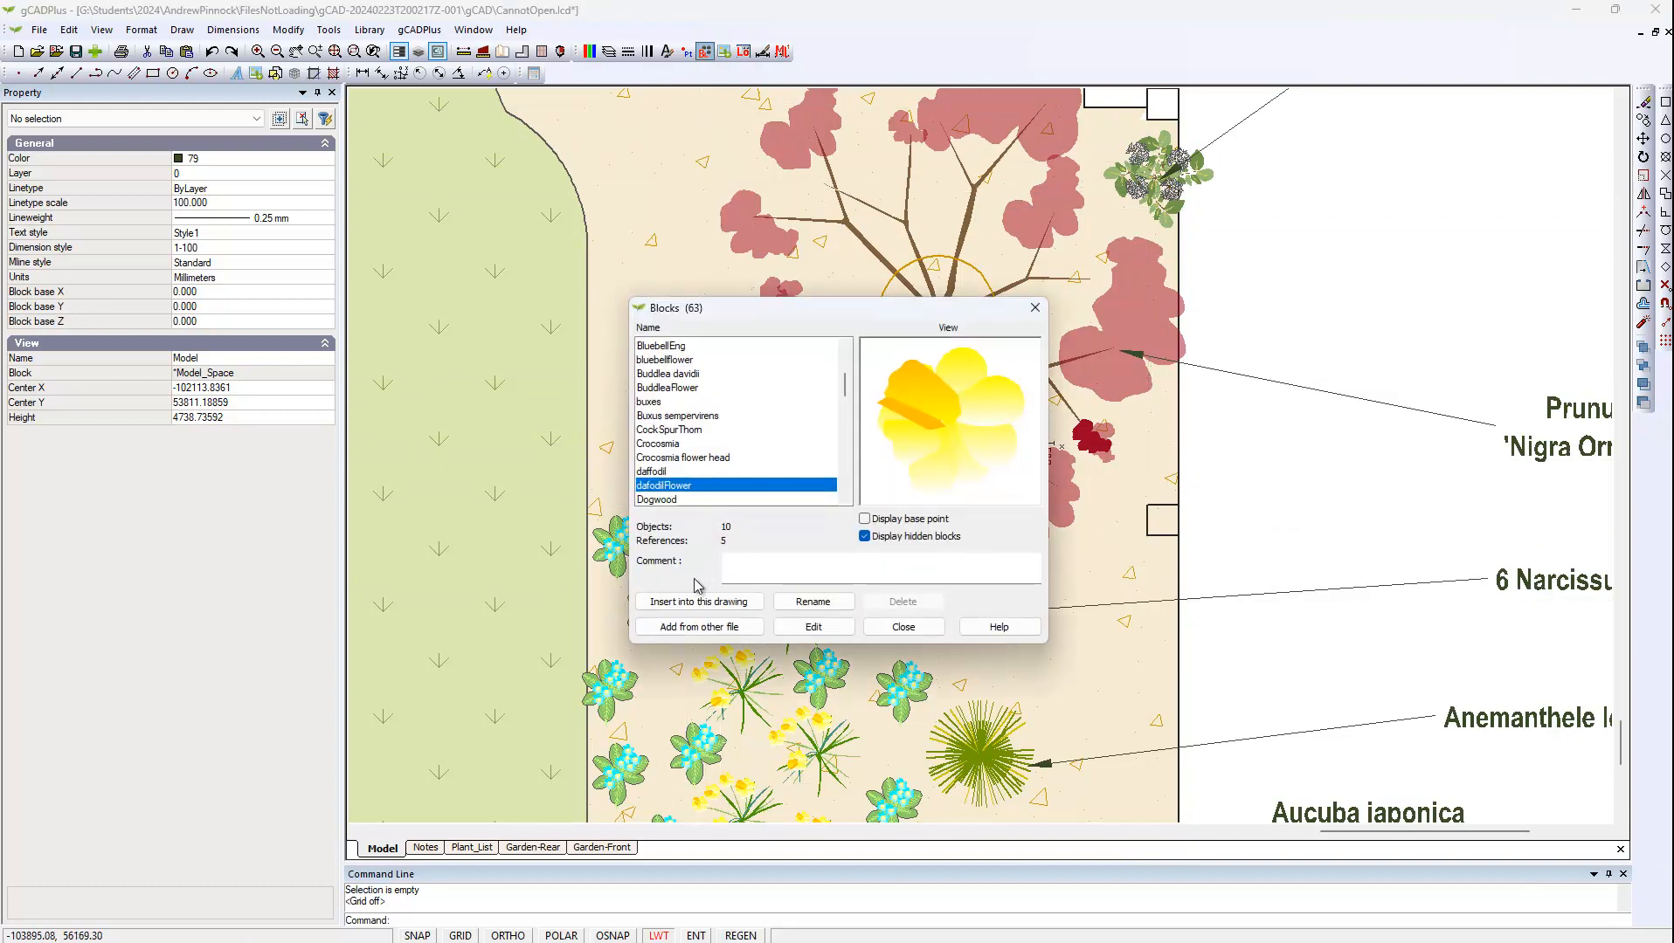
{"action": "left_click", "coordinate": [699, 627]}
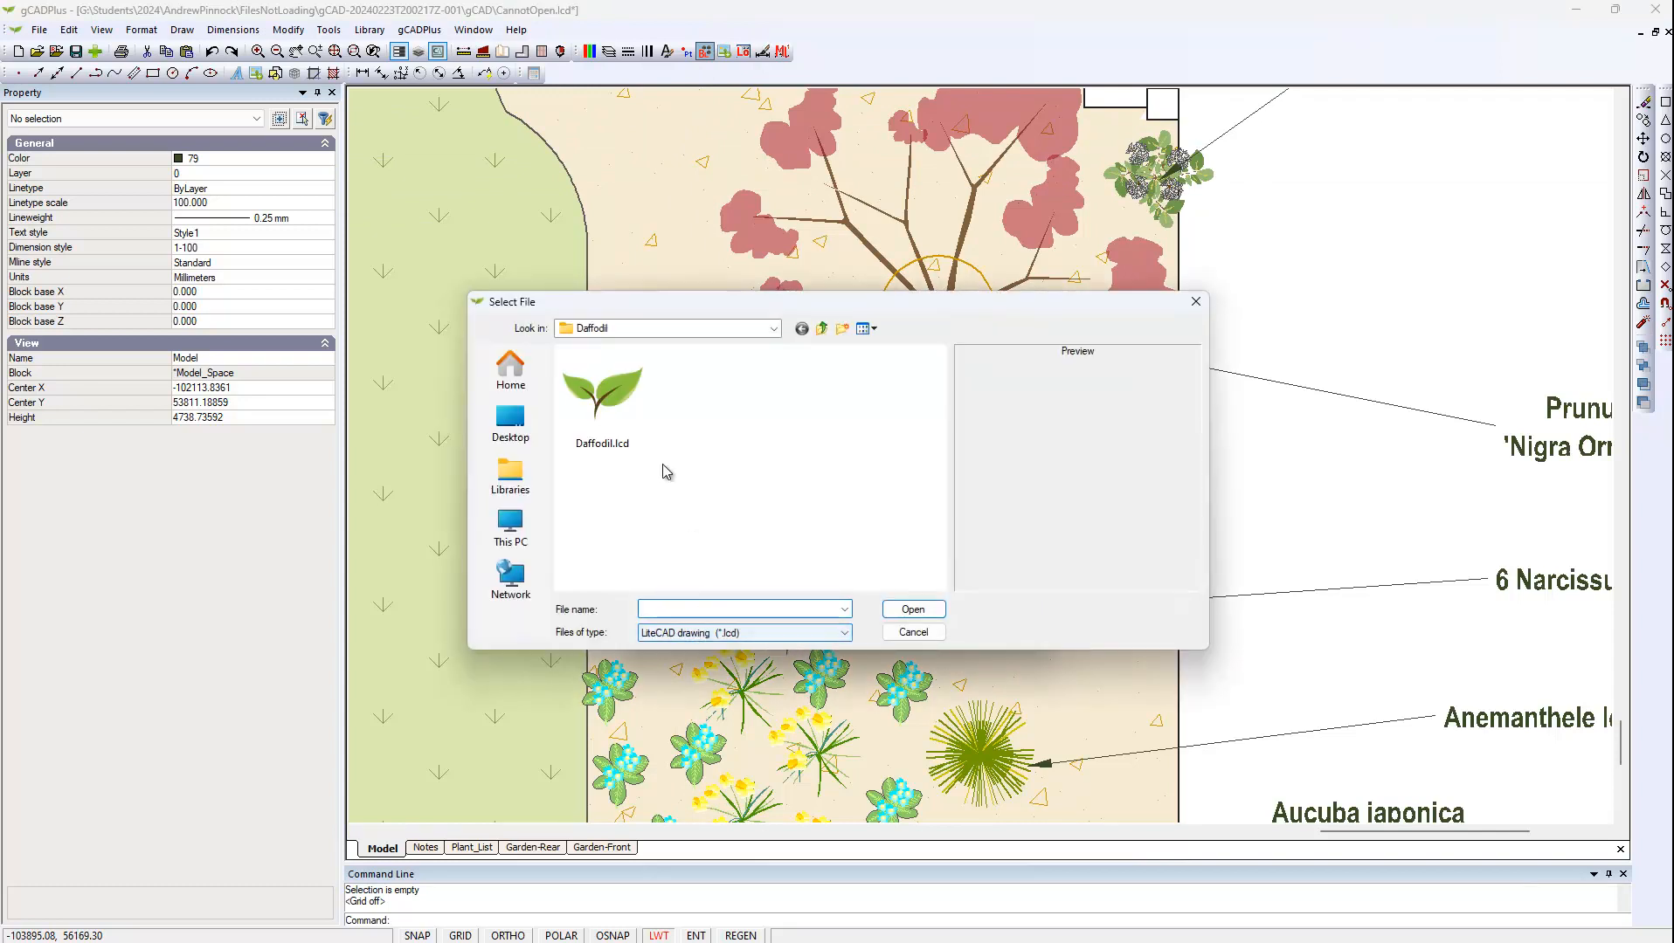
{"action": "left_click", "coordinate": [602, 397]}
{"action": "left_click", "coordinate": [897, 611]}
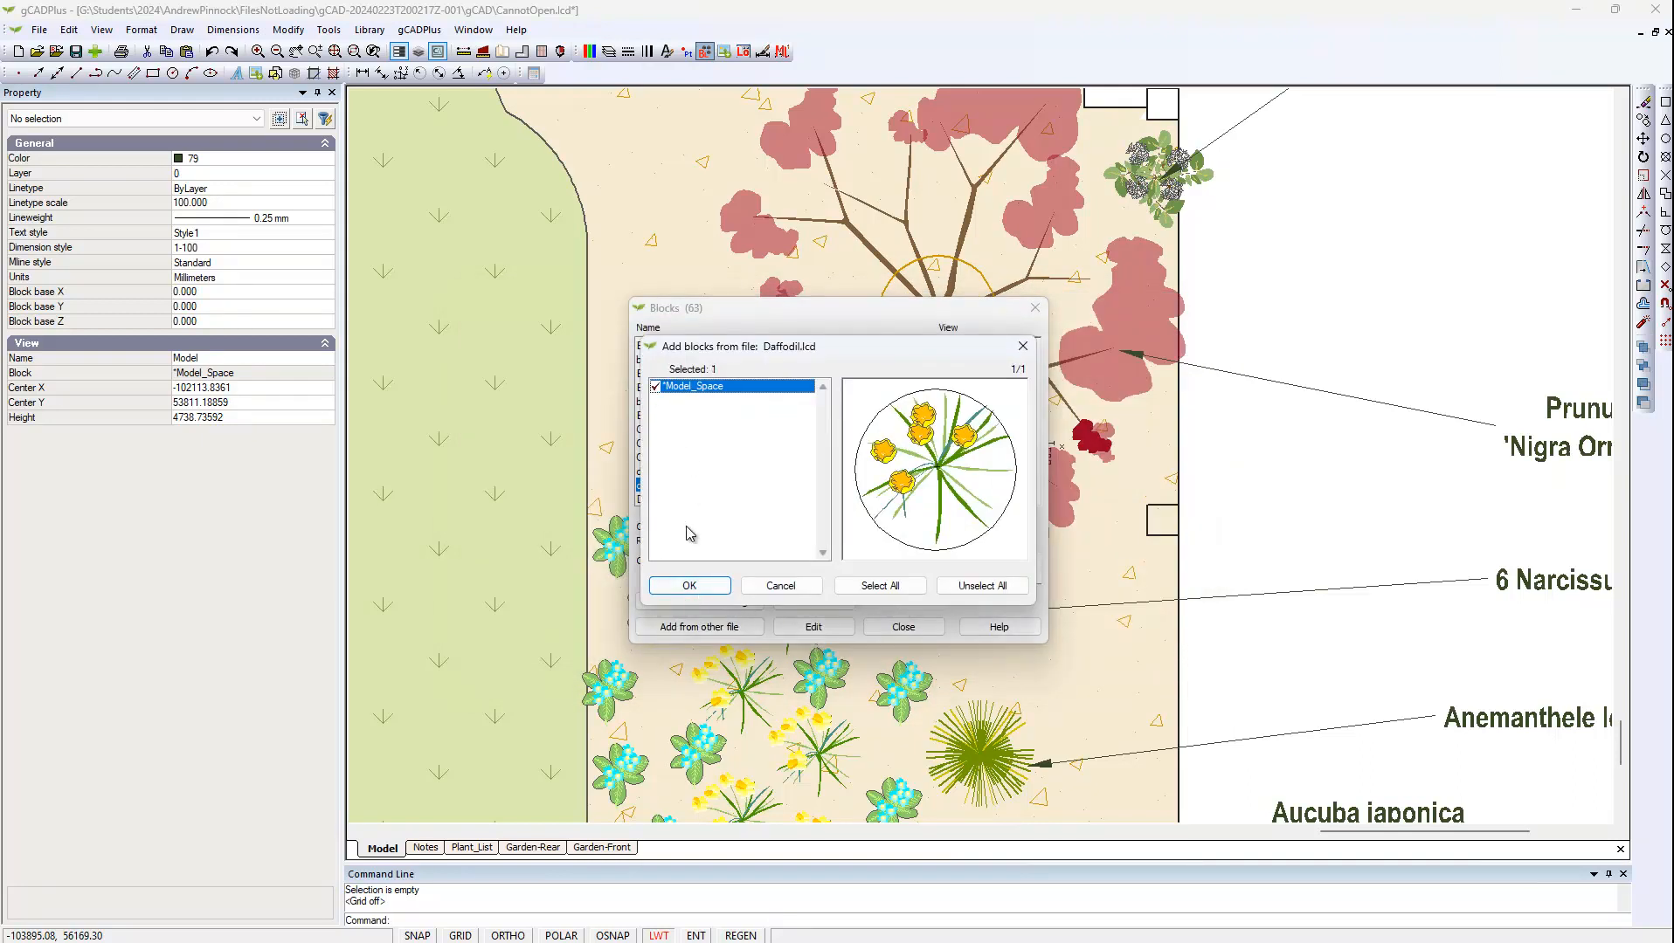
{"action": "left_click", "coordinate": [690, 587]}
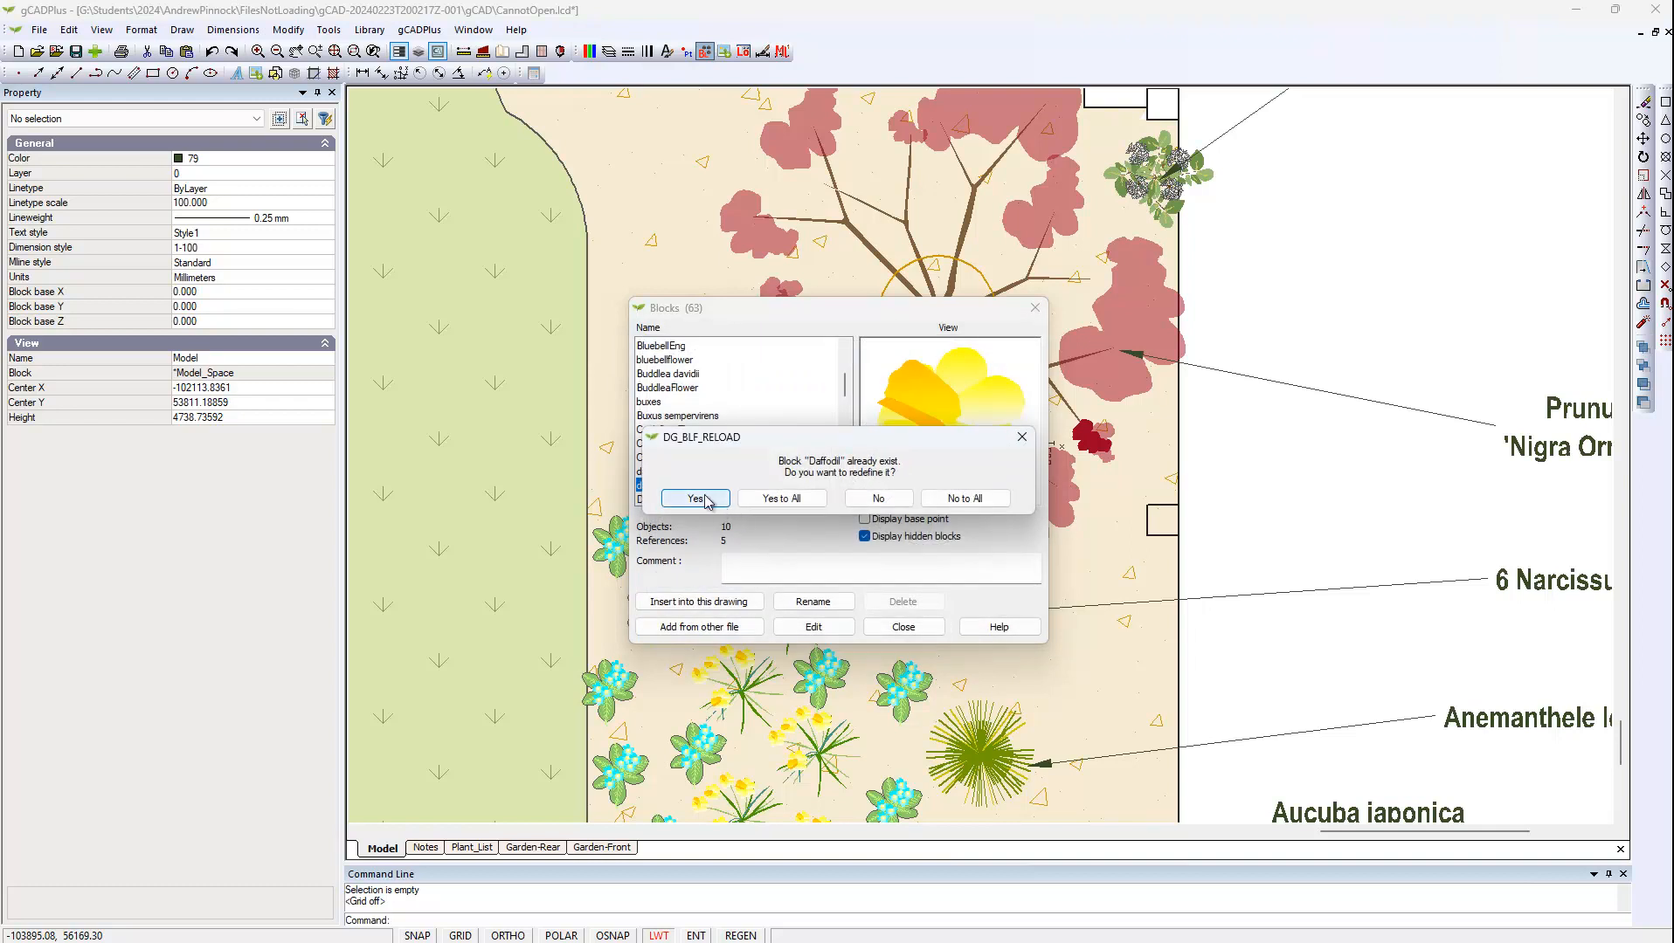
{"action": "left_click", "coordinate": [779, 500]}
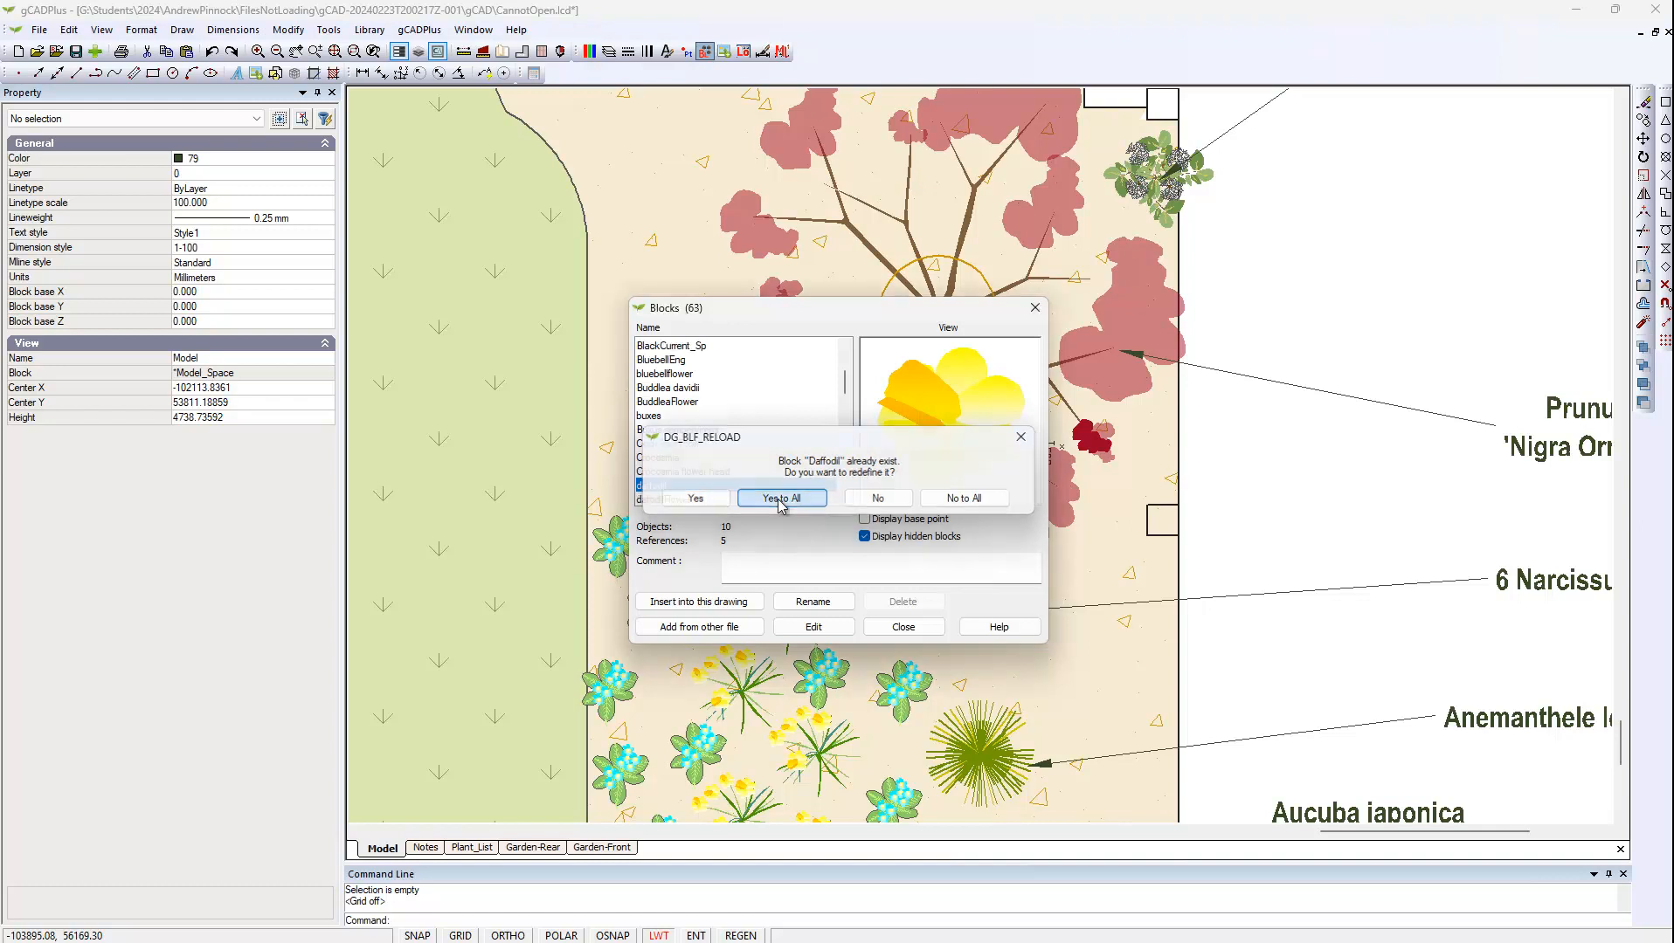
Insert one daffodil block beside the cherry tree's trunk, just inside the orange circle
{"action": "left_click", "coordinate": [725, 606]}
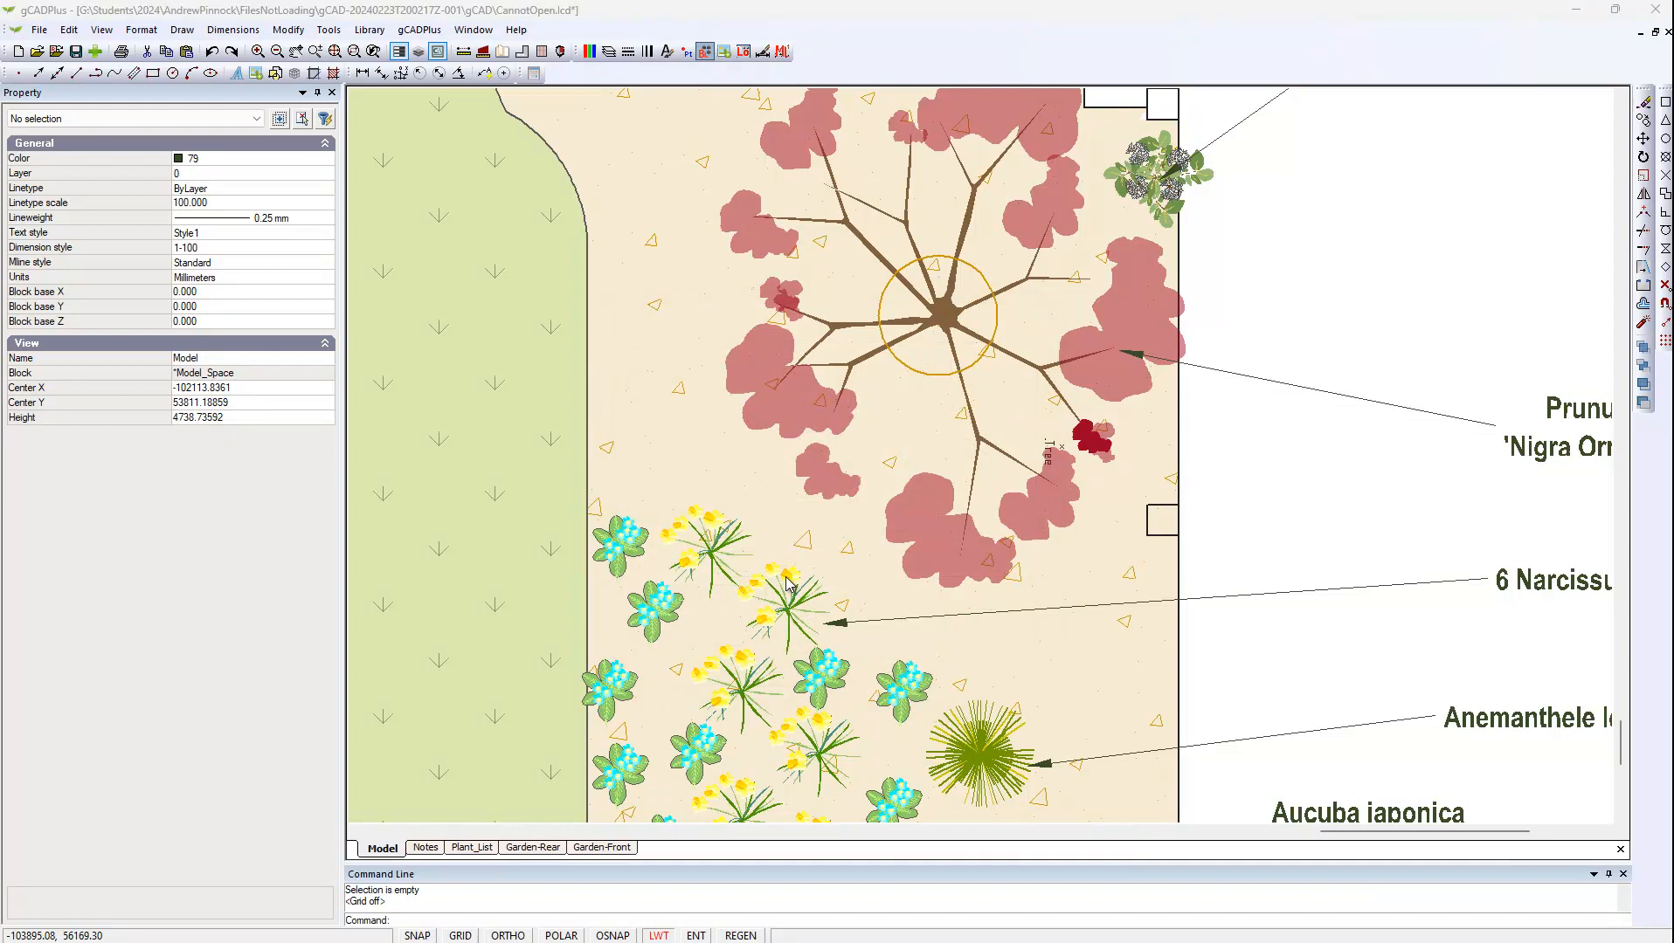
{"action": "left_click", "coordinate": [814, 570]}
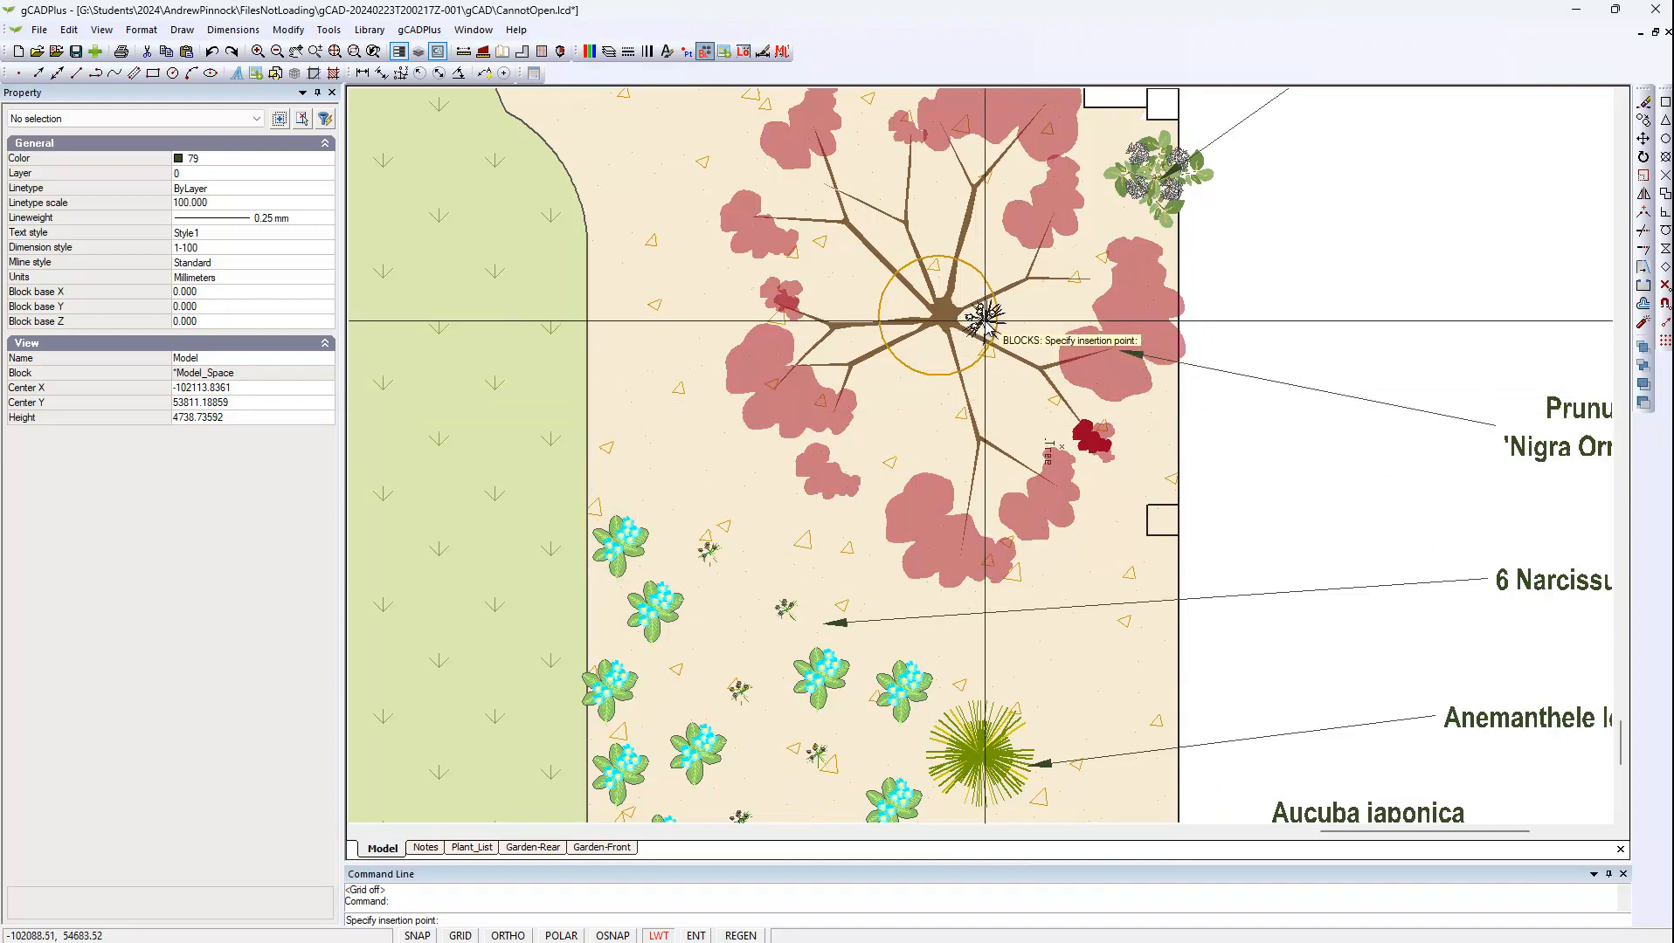
{"action": "key", "text": "Escape"}
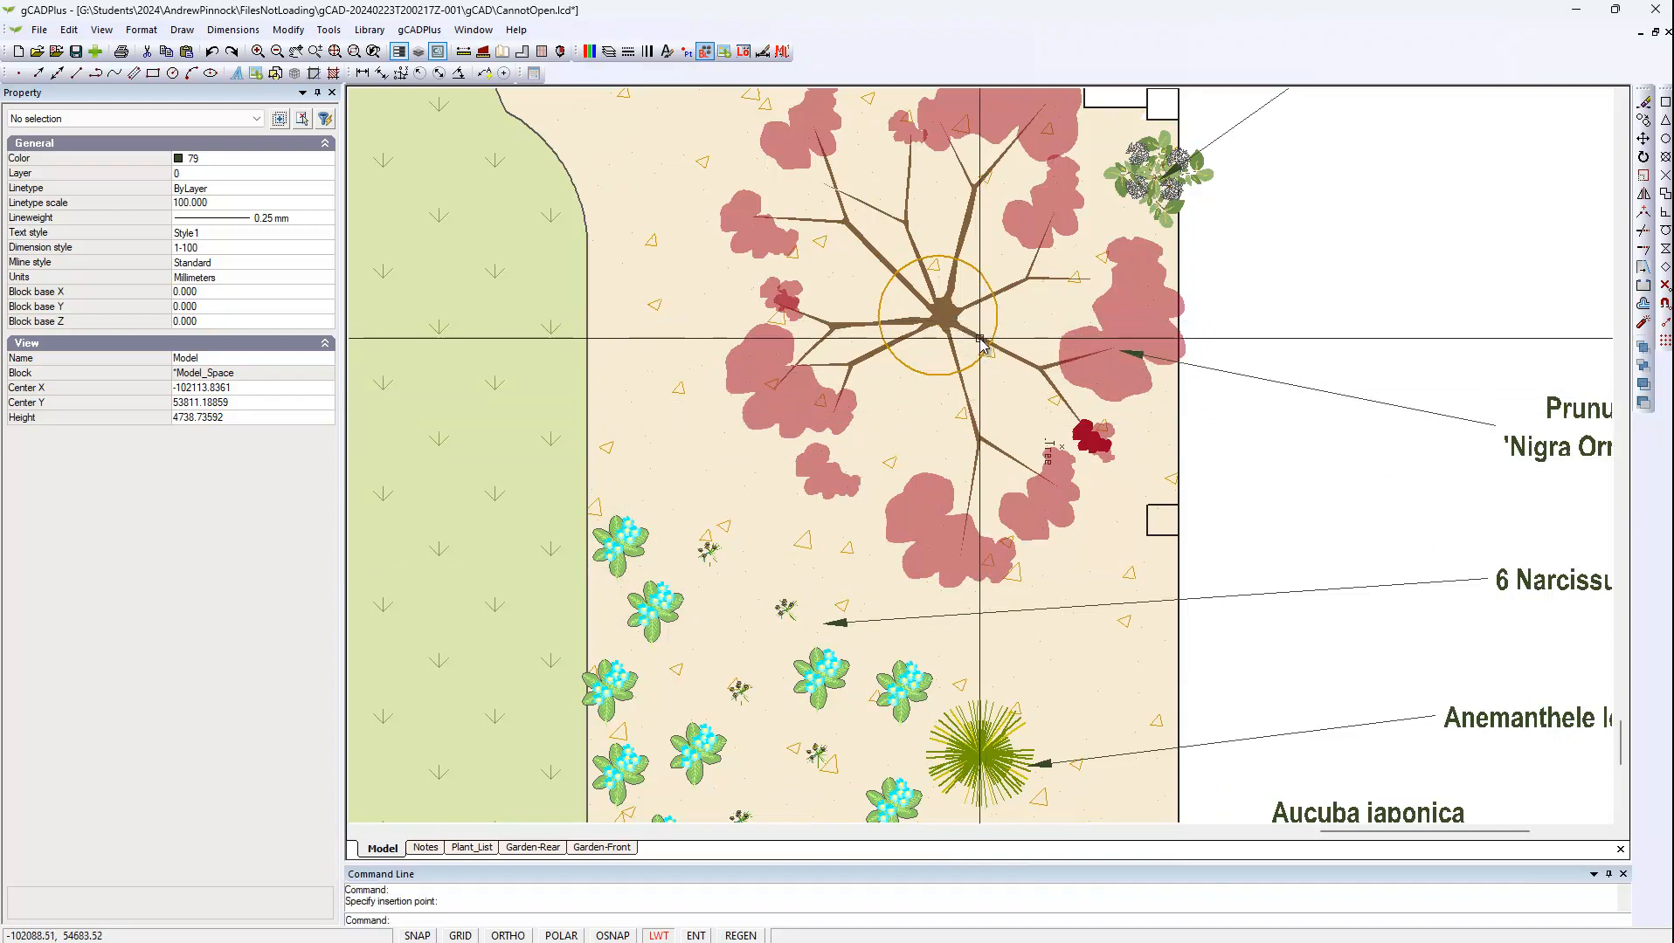
Copy the inserted daffodil to several points around the cherry tree's trunk, forming a ring inside the orange circle
{"action": "scroll", "coordinate": [977, 335], "scroll_direction": "up", "scroll_amount": 1}
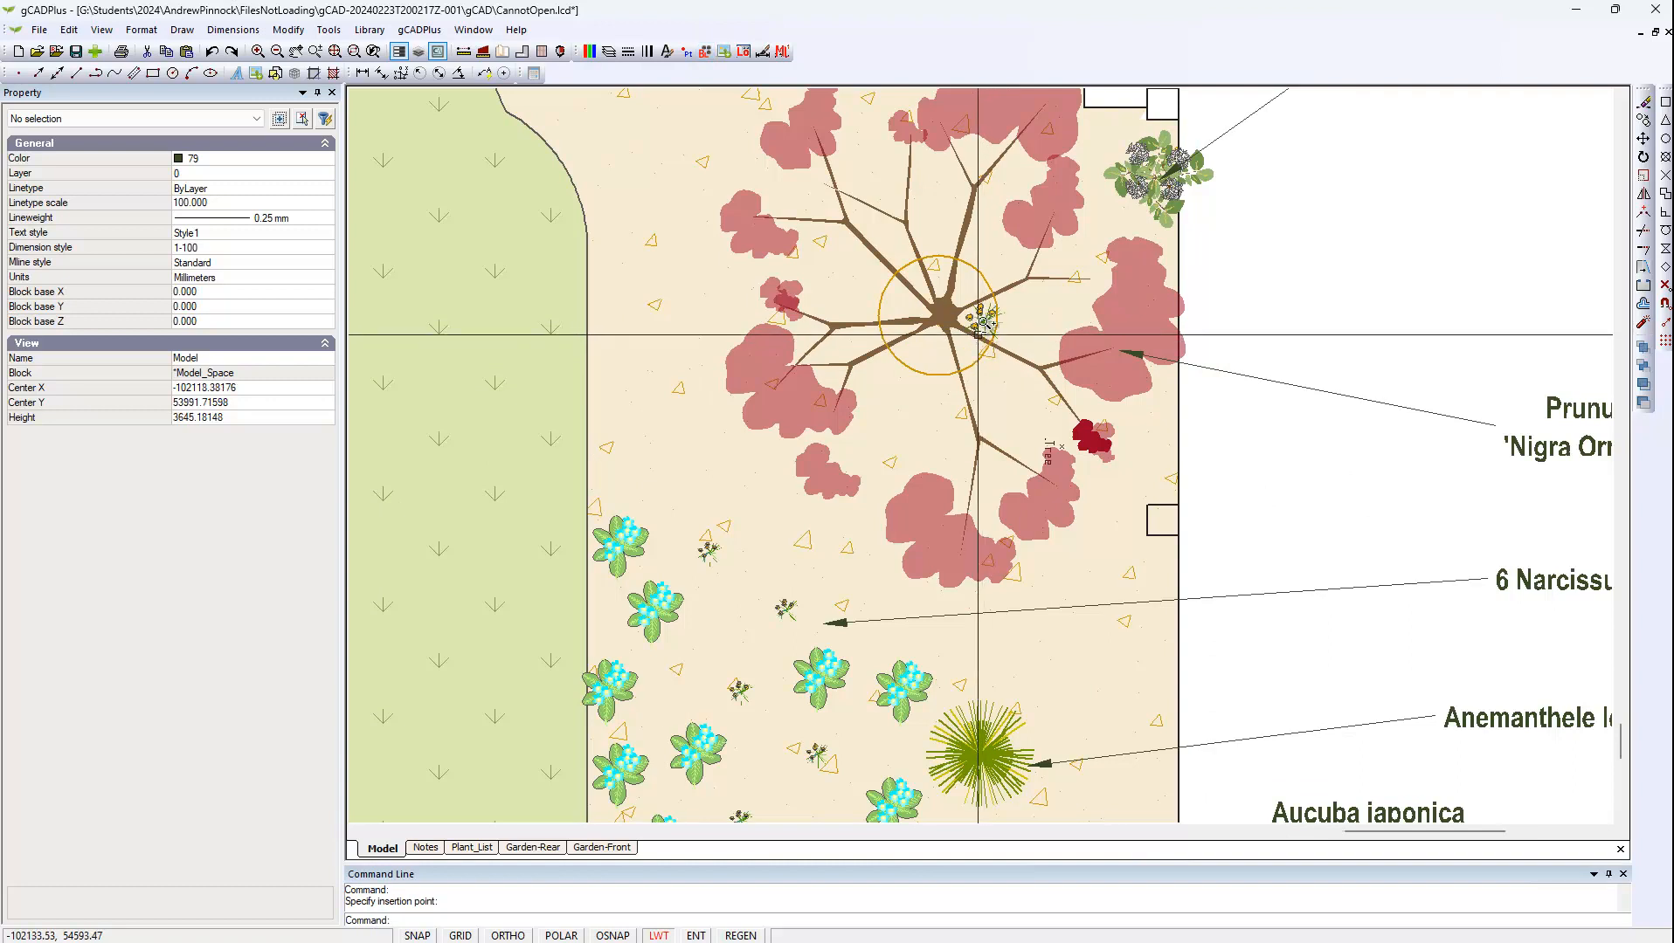
{"action": "scroll", "coordinate": [983, 324], "scroll_direction": "up", "scroll_amount": 1}
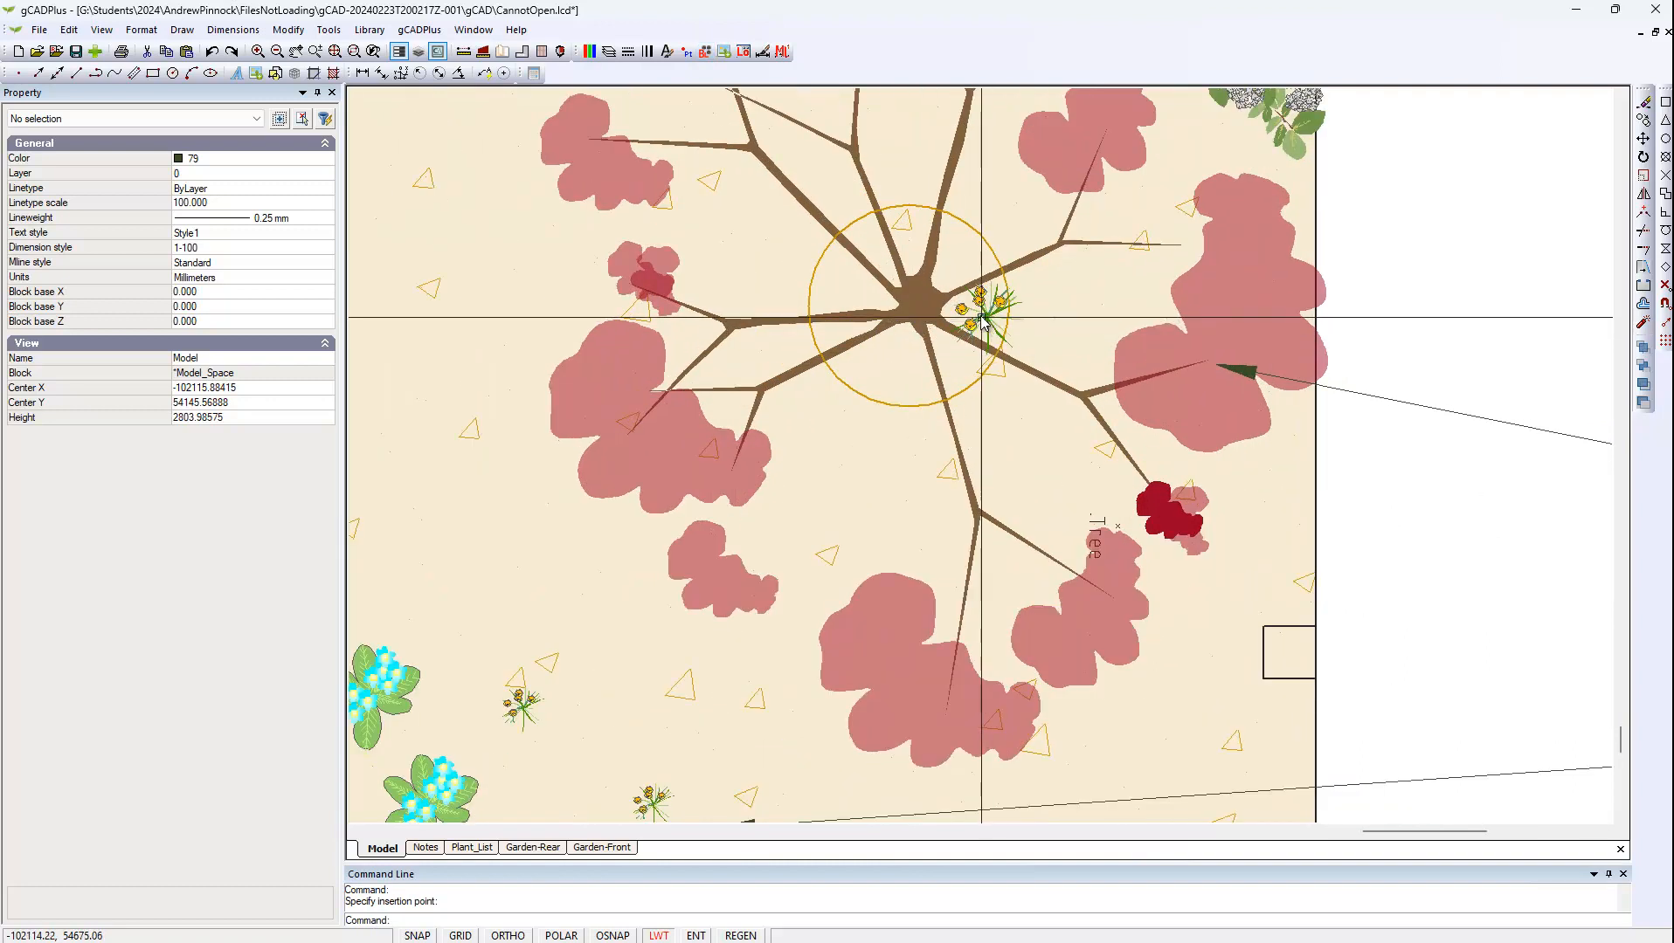
{"action": "left_click", "coordinate": [984, 322]}
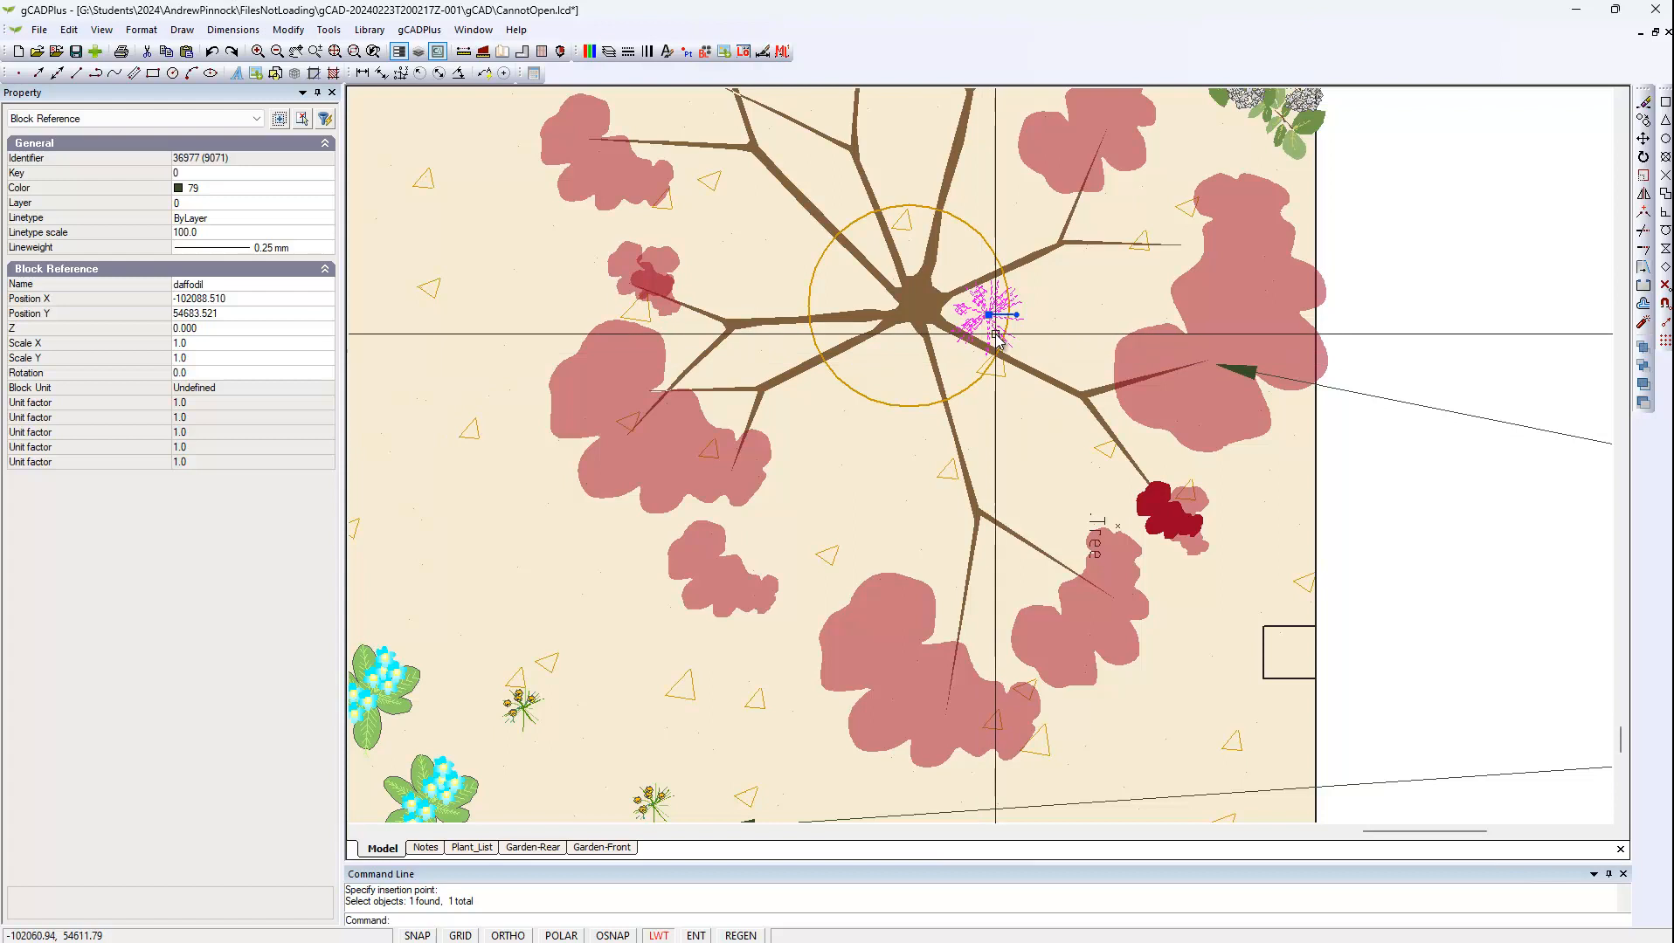
{"action": "right_click", "coordinate": [988, 317]}
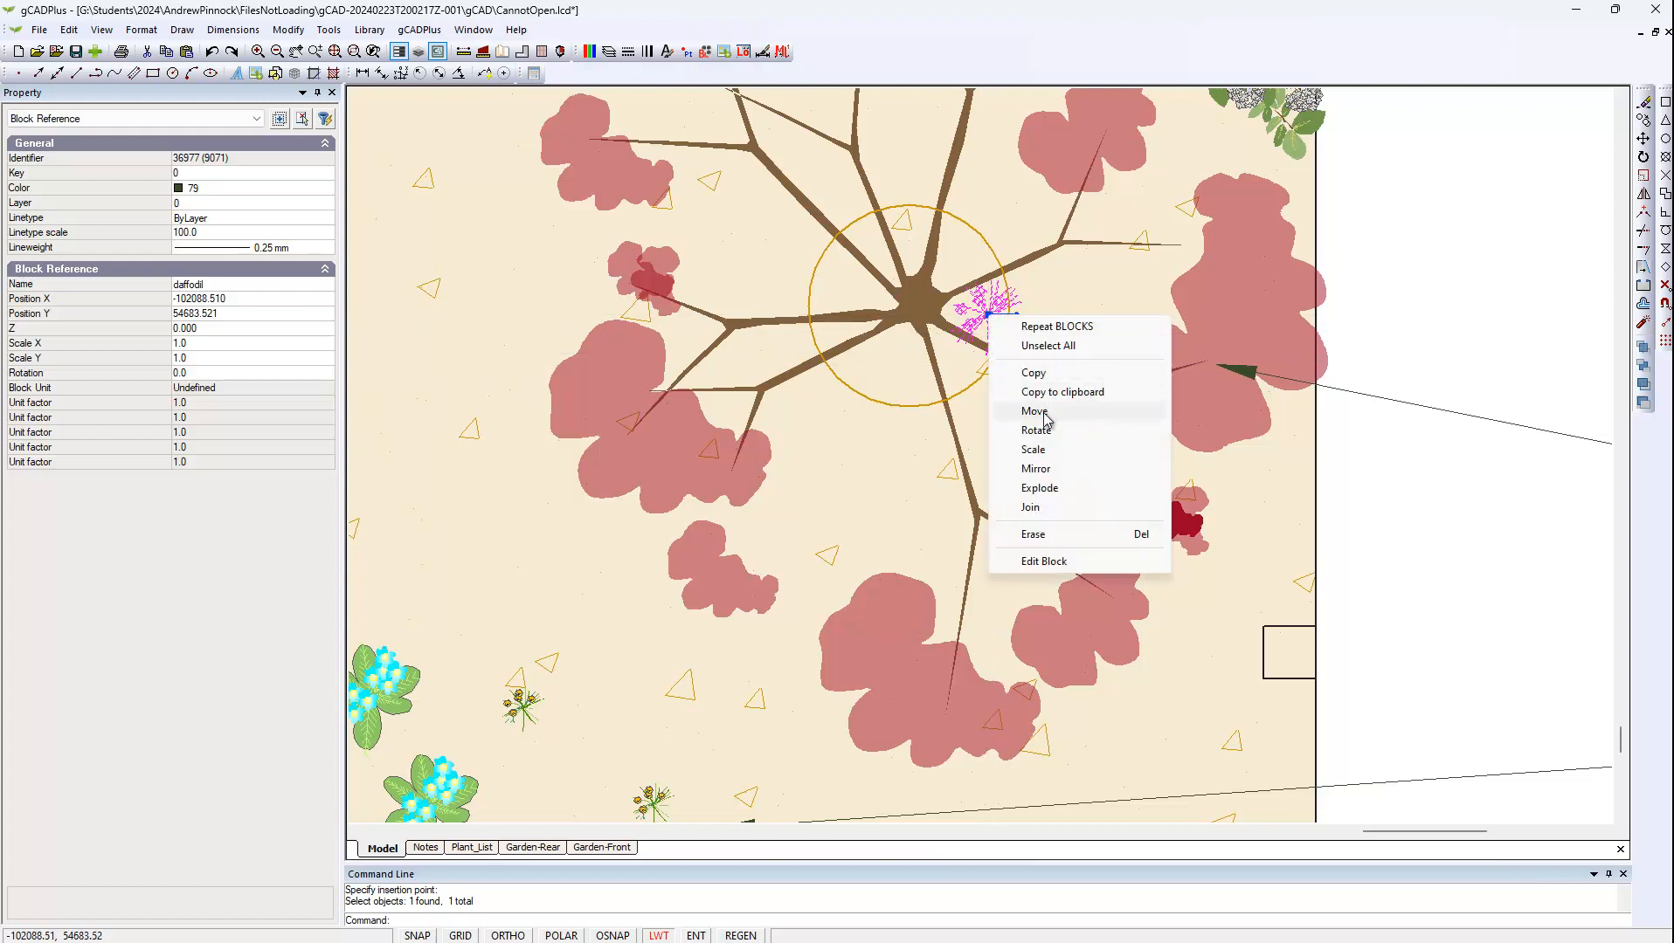
{"action": "left_click", "coordinate": [1033, 373]}
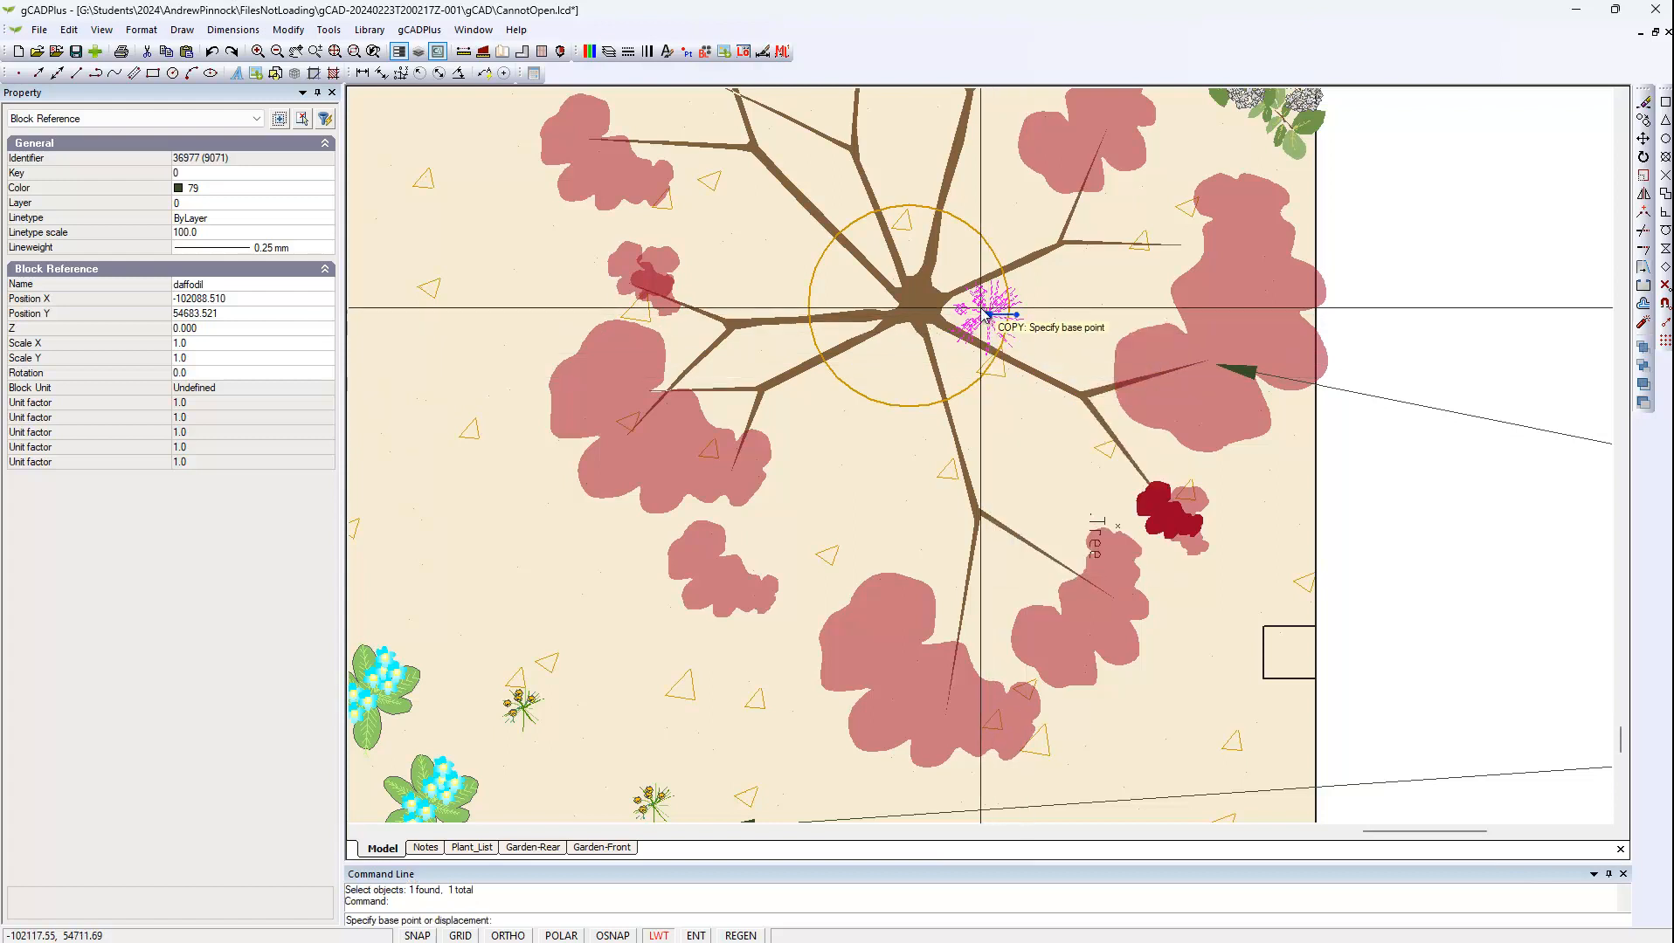
{"action": "left_click", "coordinate": [986, 314]}
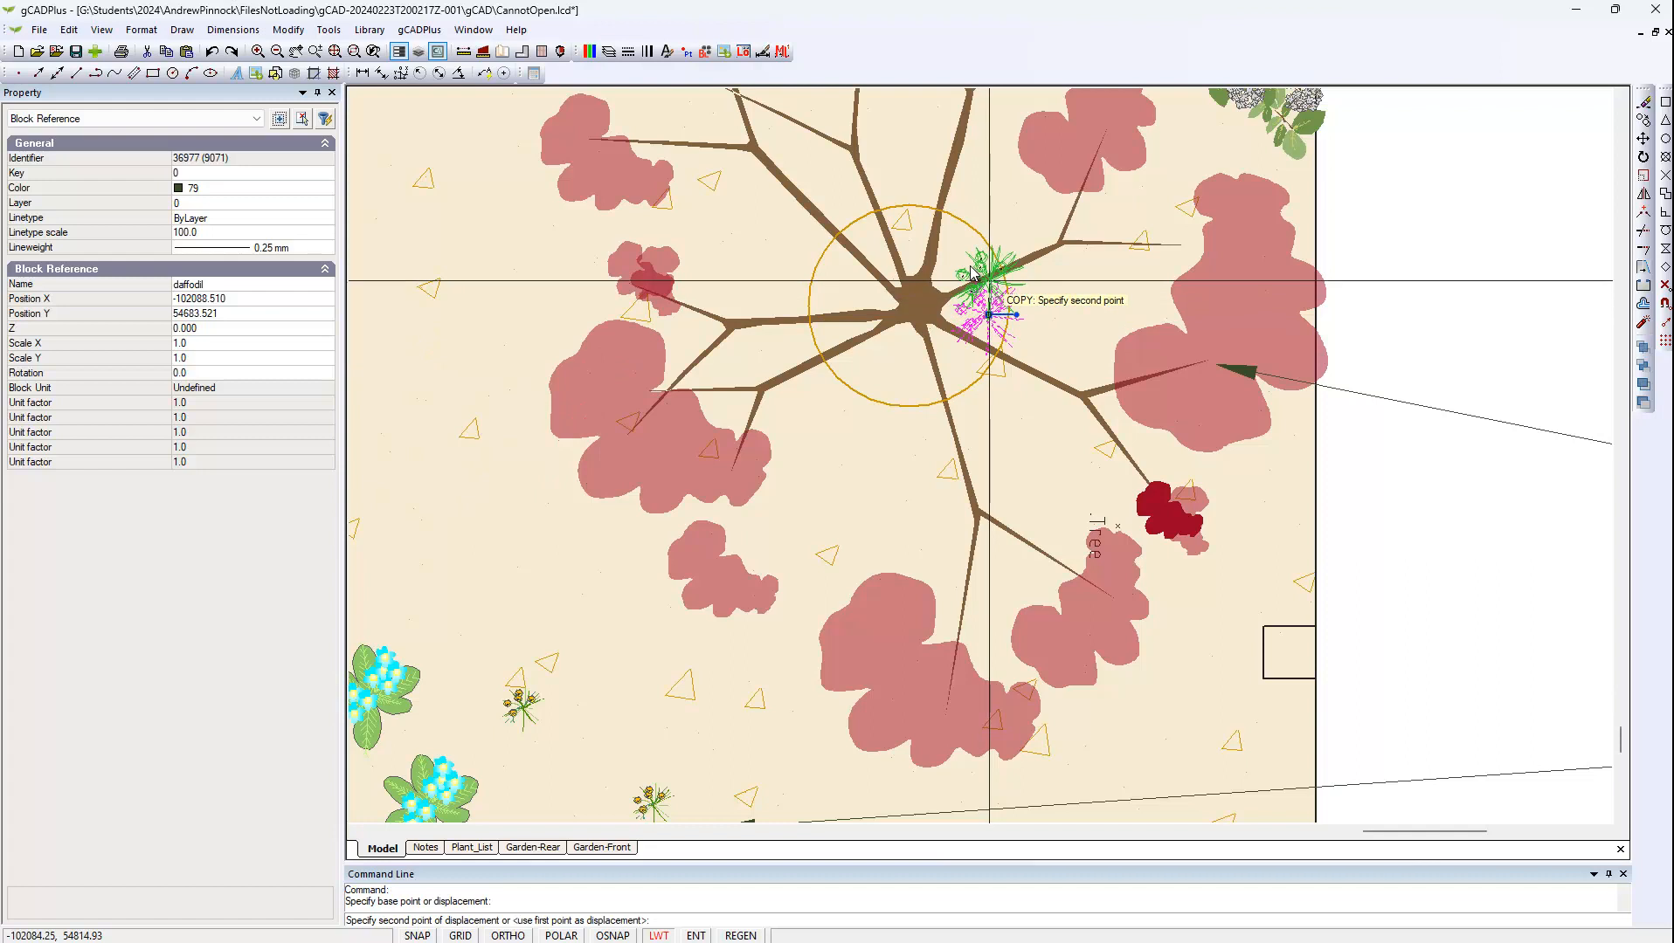
{"action": "left_click", "coordinate": [914, 231]}
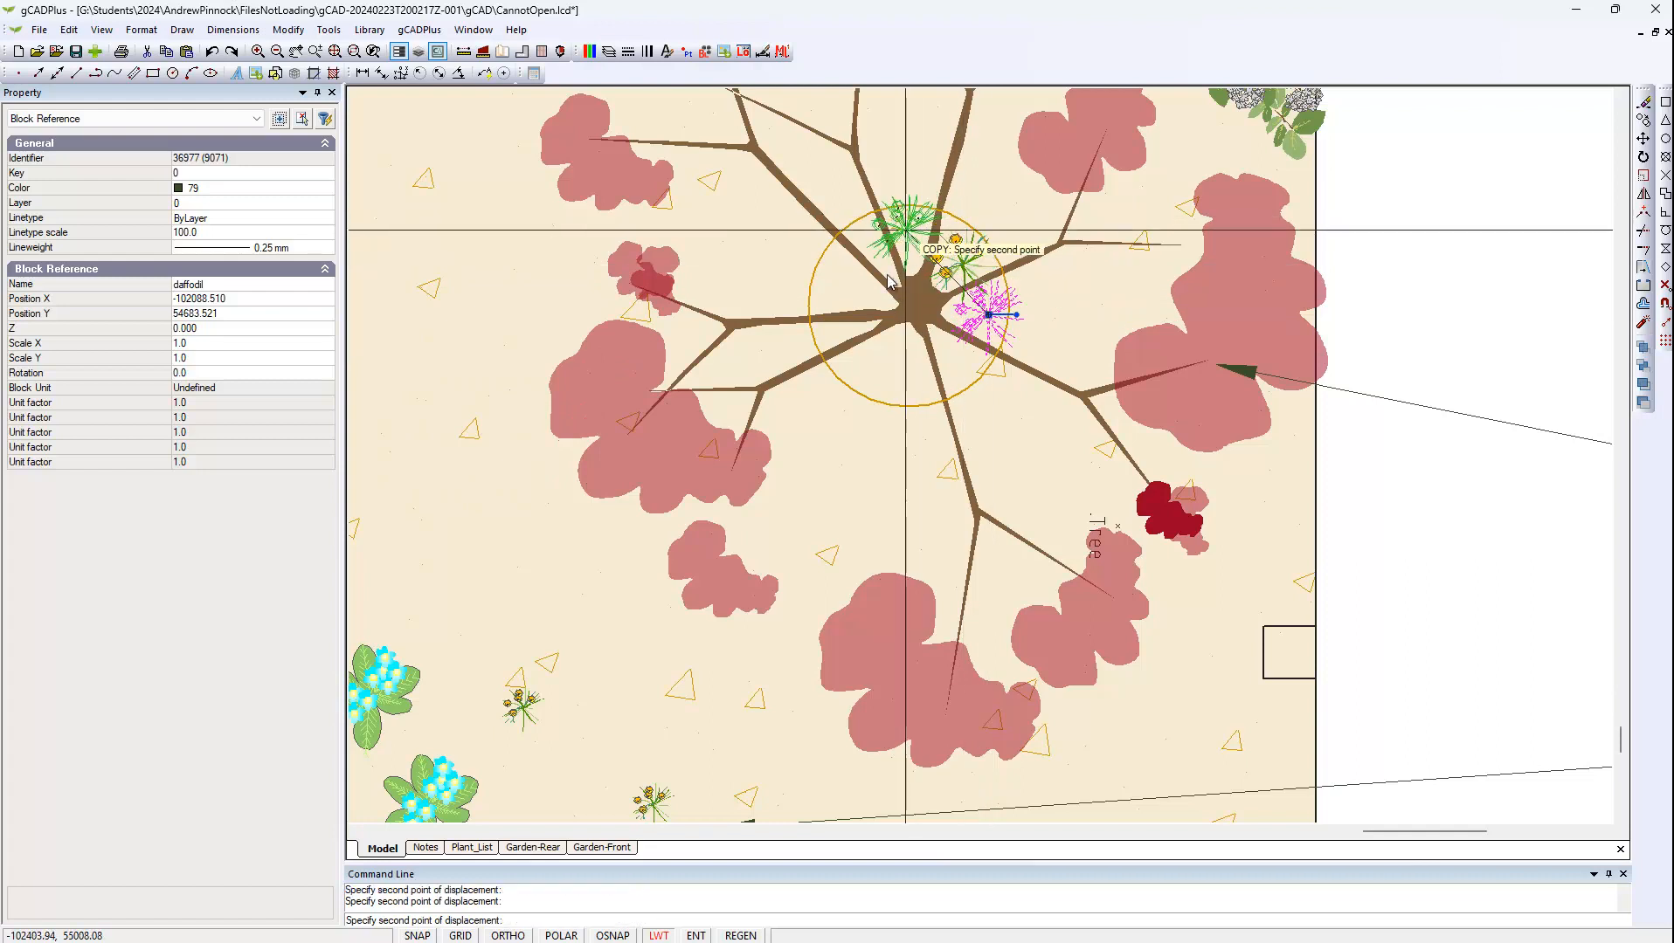
{"action": "left_click", "coordinate": [855, 321]}
{"action": "left_click", "coordinate": [905, 362]}
{"action": "left_click", "coordinate": [932, 365]}
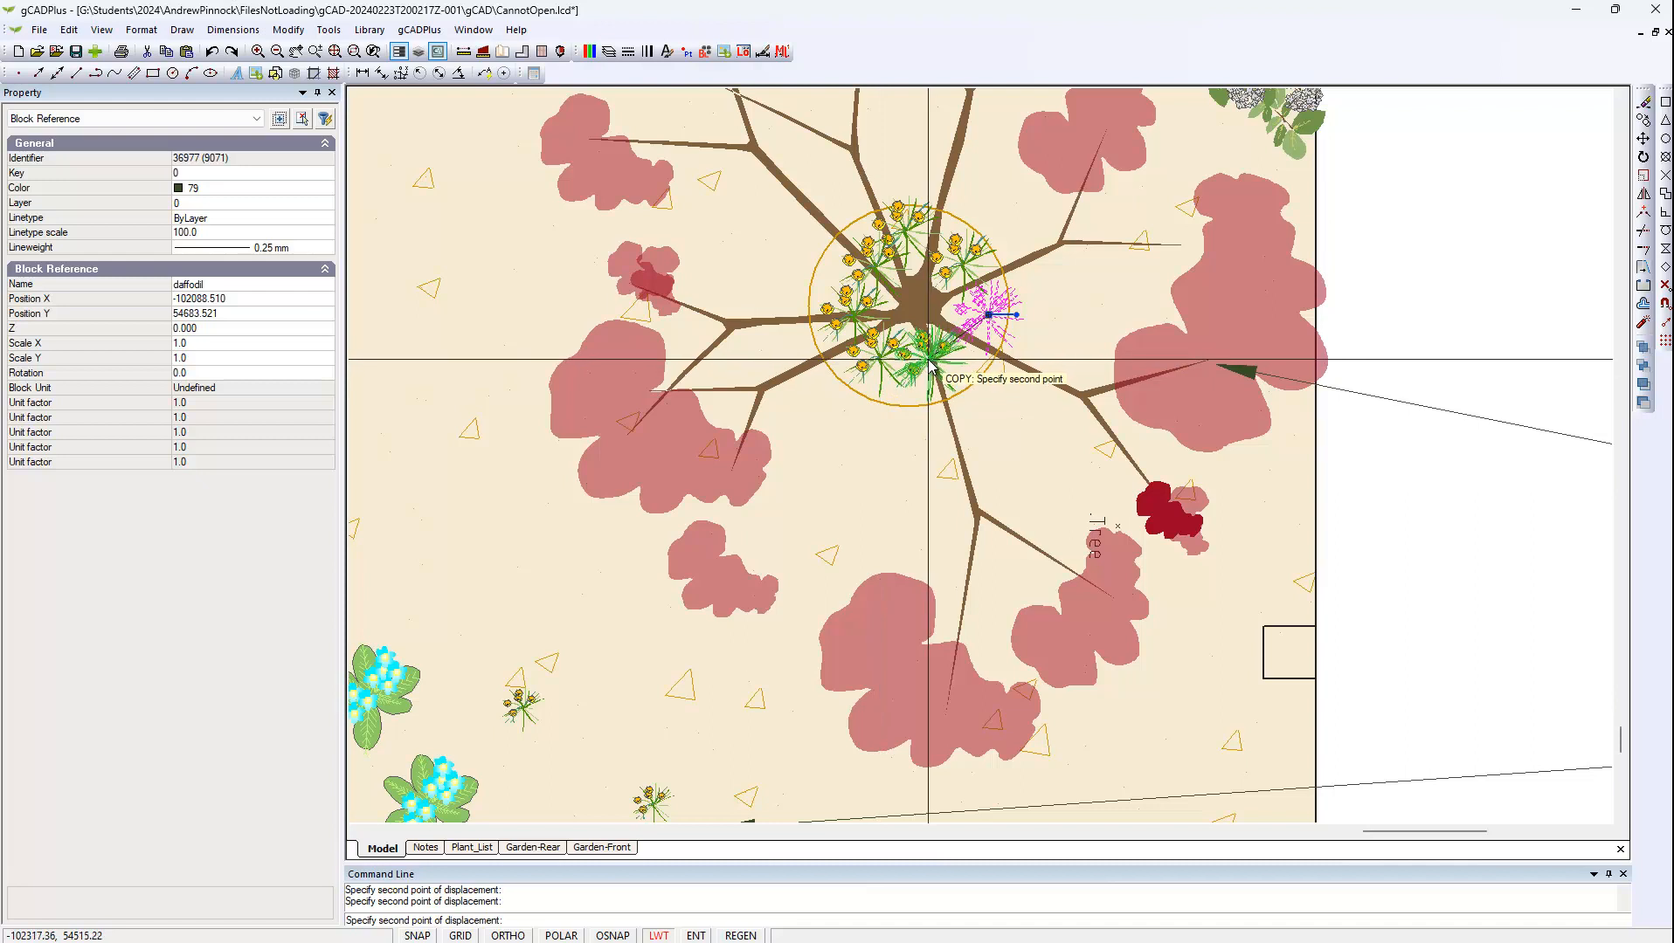
{"action": "key", "text": "Escape"}
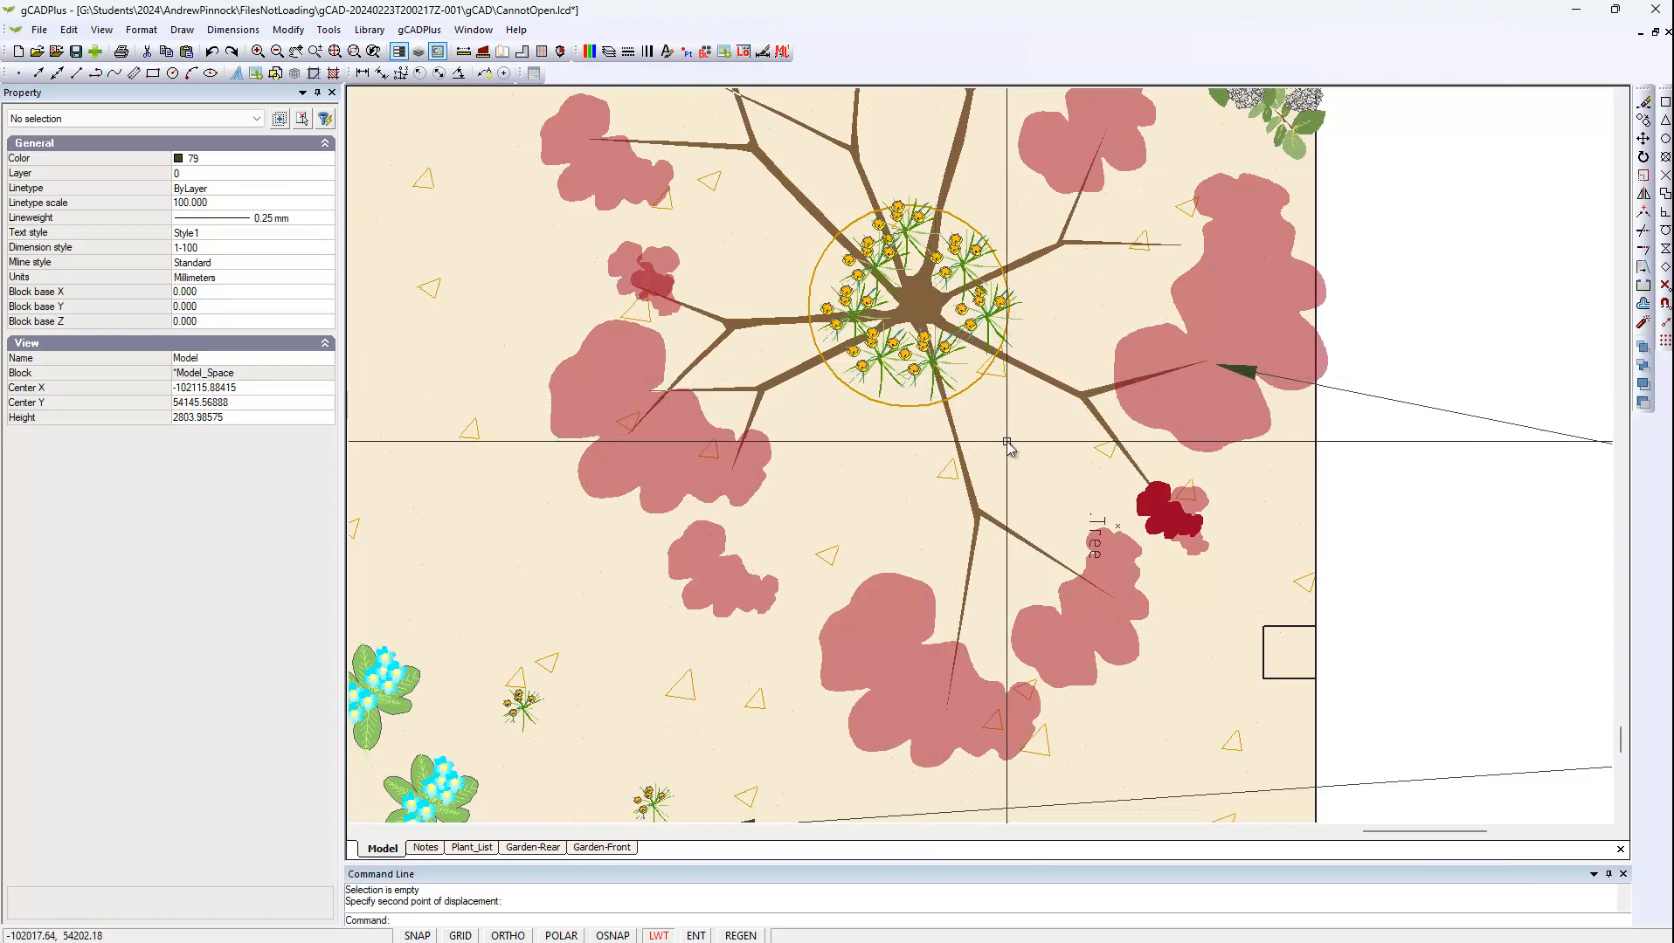
Open the Prunus tree block for editing and copy its large foliage polyline at the upper left onto the trunk's centre
{"action": "left_click", "coordinate": [1064, 389]}
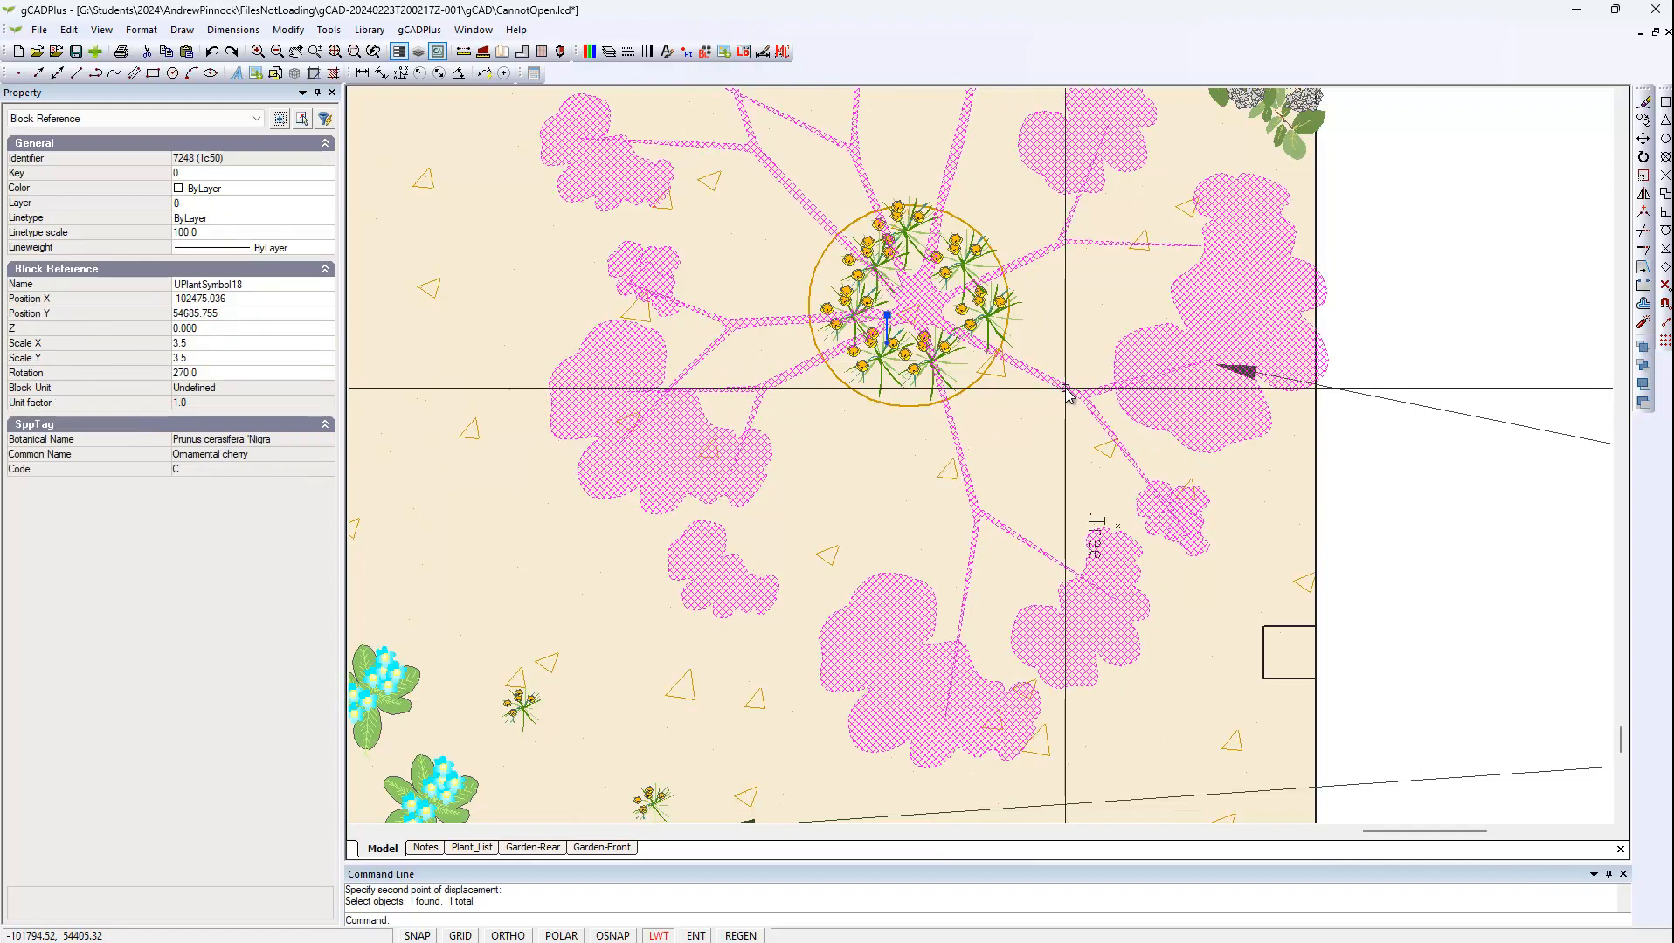
{"action": "right_click", "coordinate": [1064, 389]}
{"action": "left_click", "coordinate": [1118, 636]}
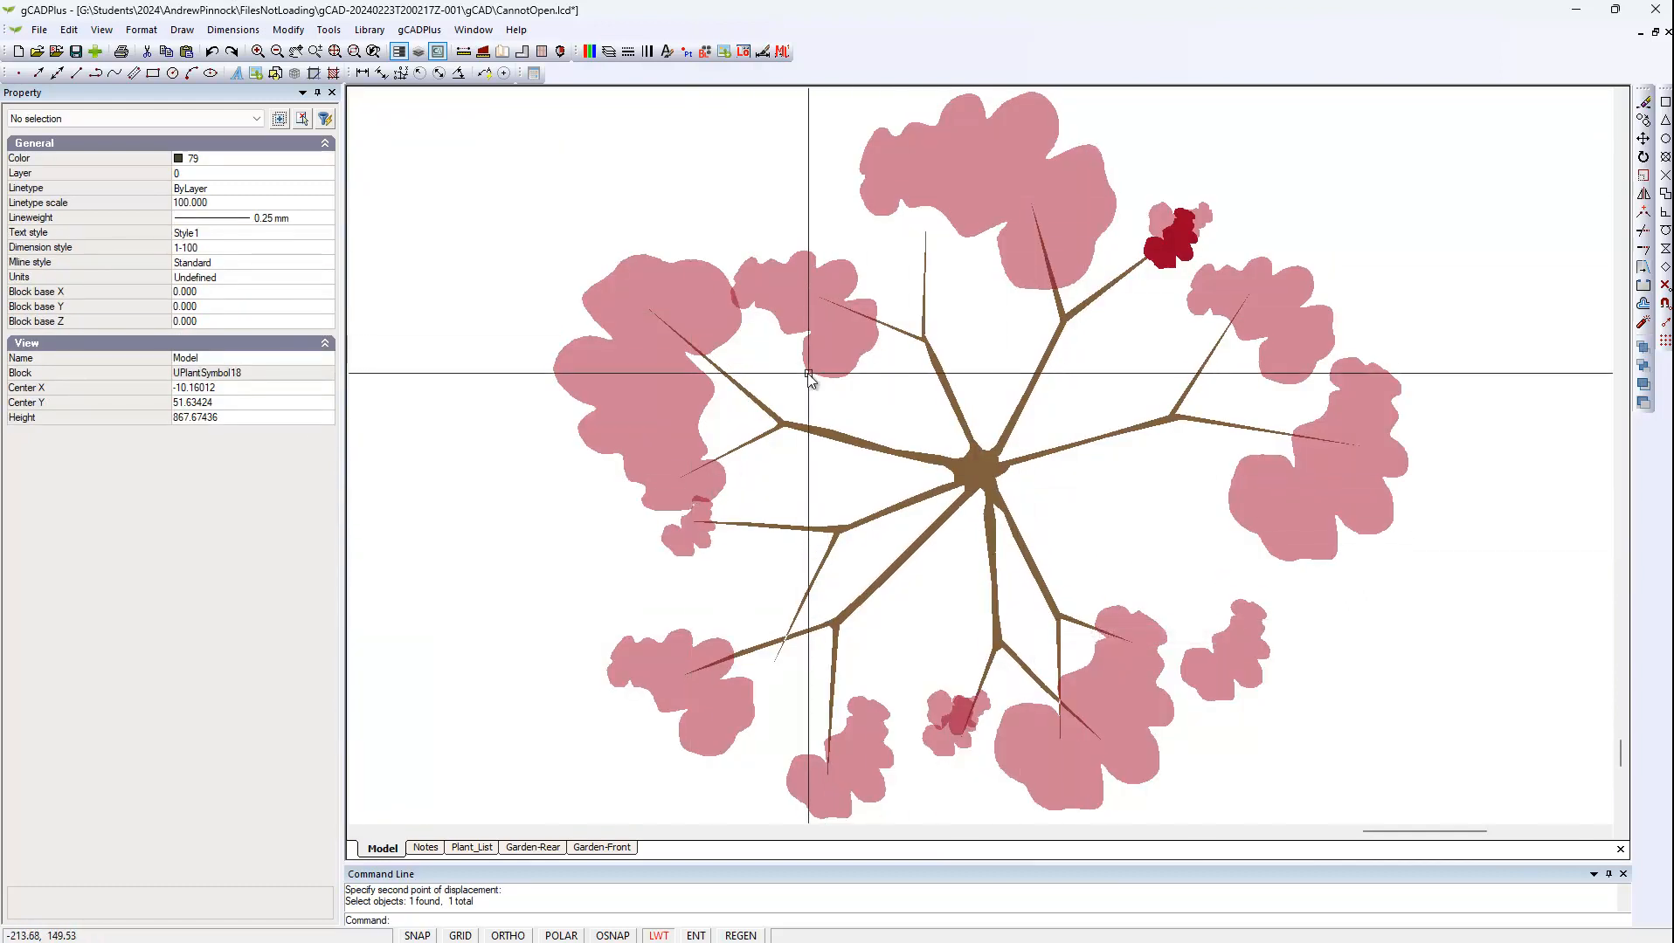
{"action": "left_click", "coordinate": [655, 423]}
{"action": "right_click", "coordinate": [655, 423]}
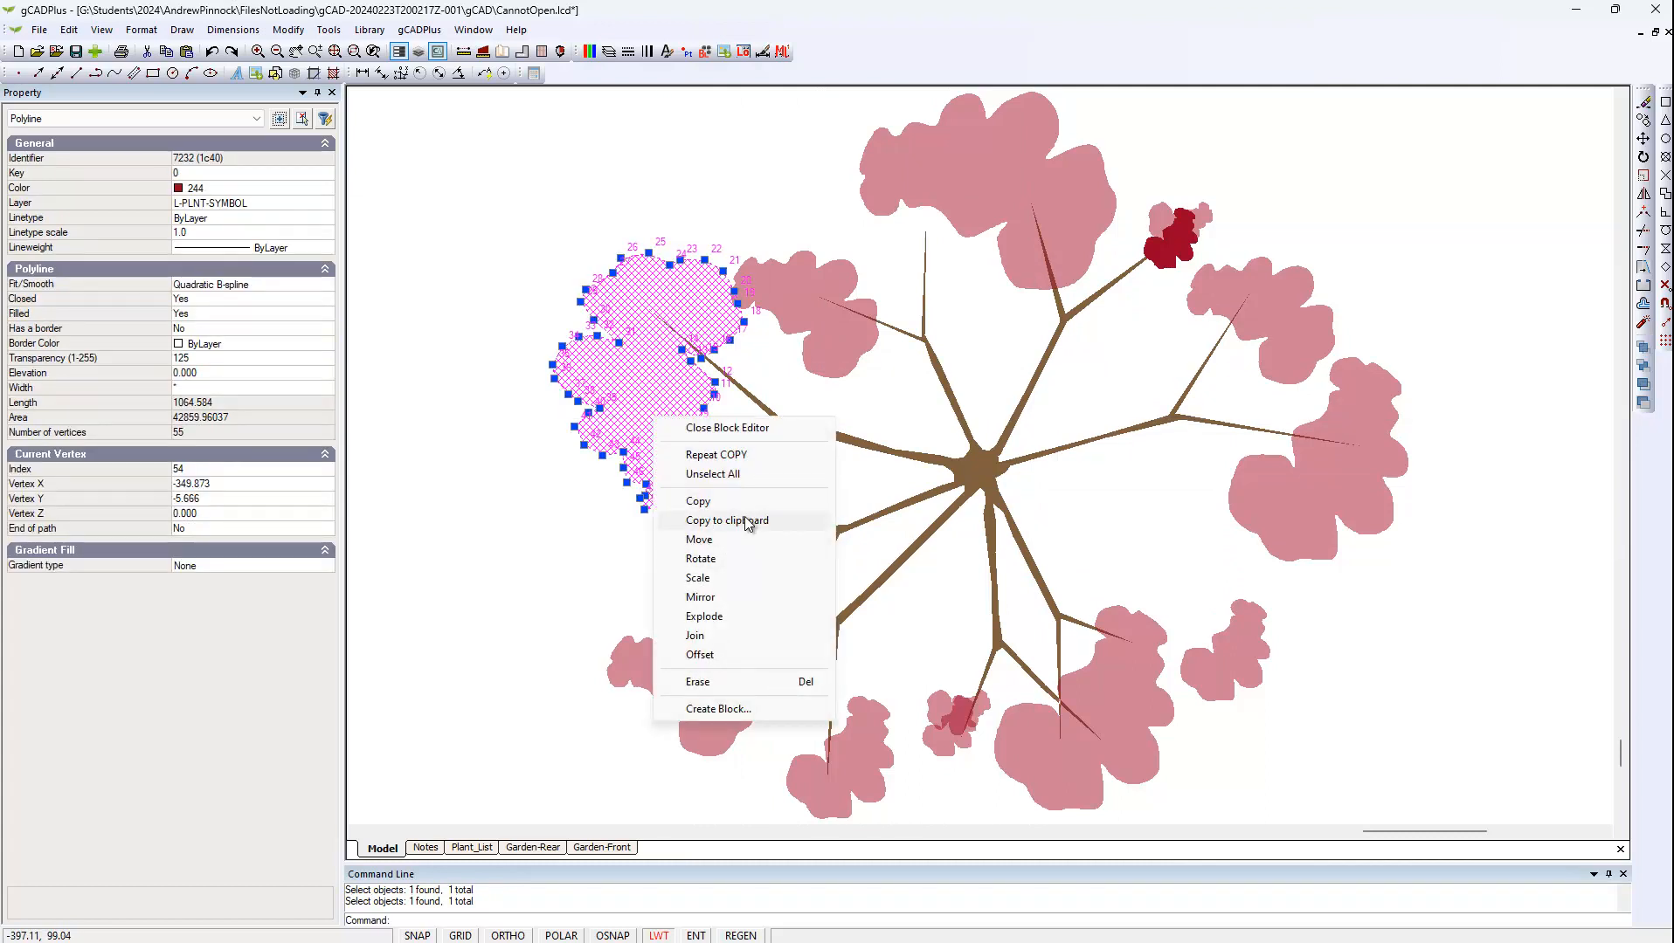
{"action": "left_click", "coordinate": [698, 502]}
{"action": "left_click", "coordinate": [672, 417]}
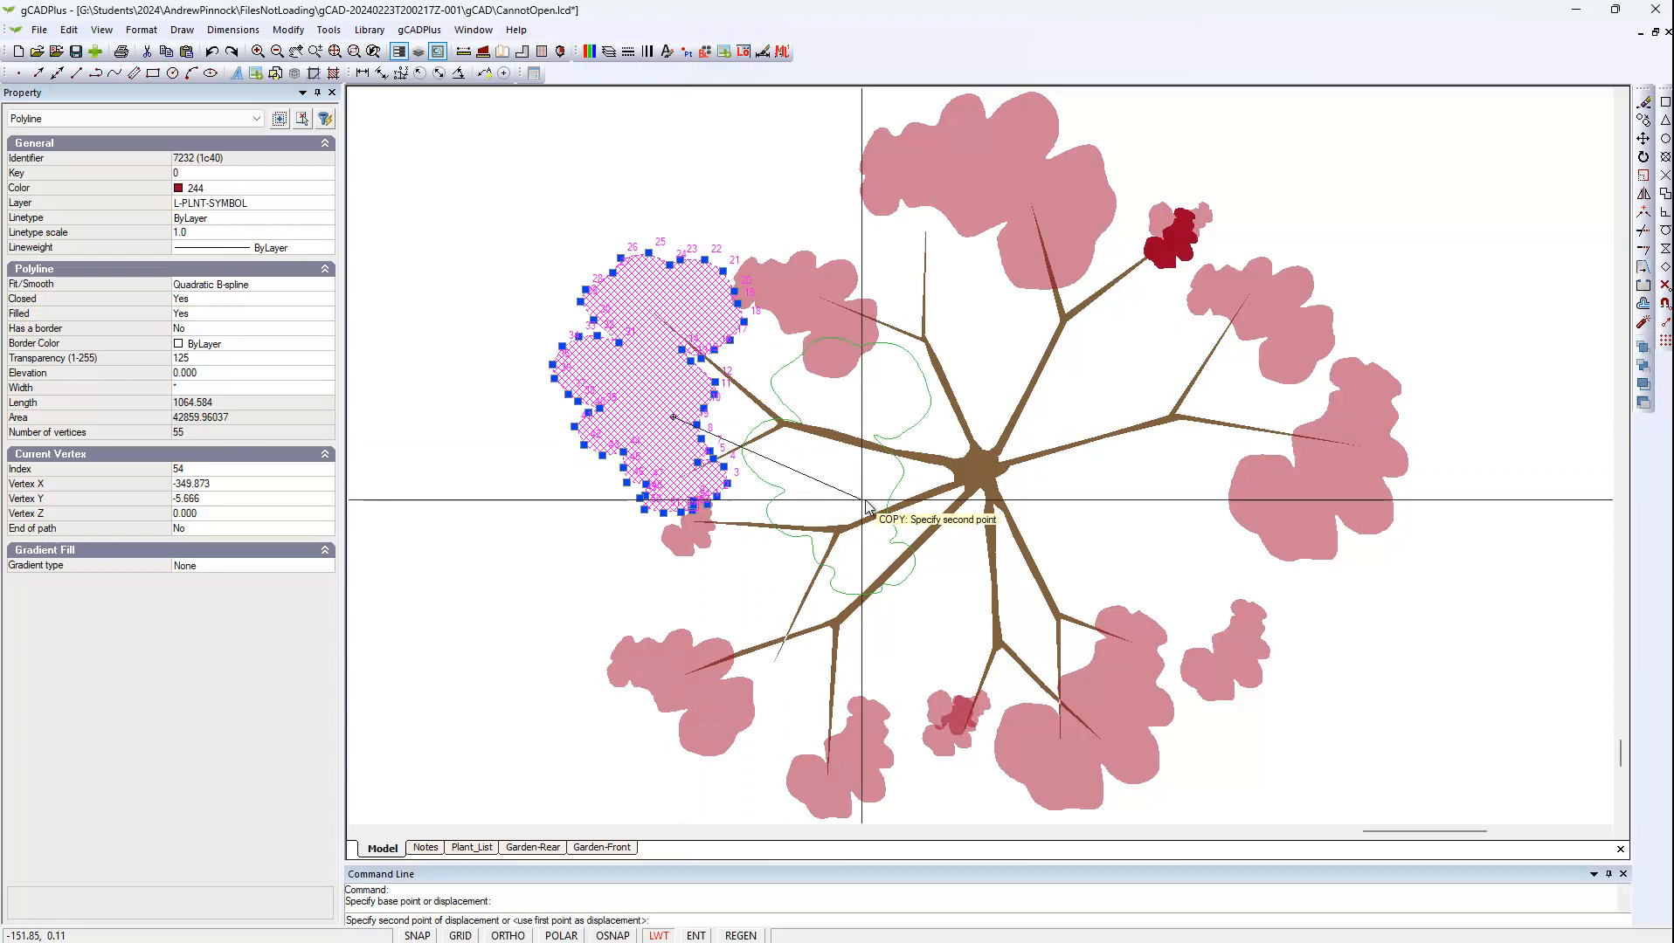
{"action": "left_click", "coordinate": [994, 528]}
{"action": "key", "text": "Return"}
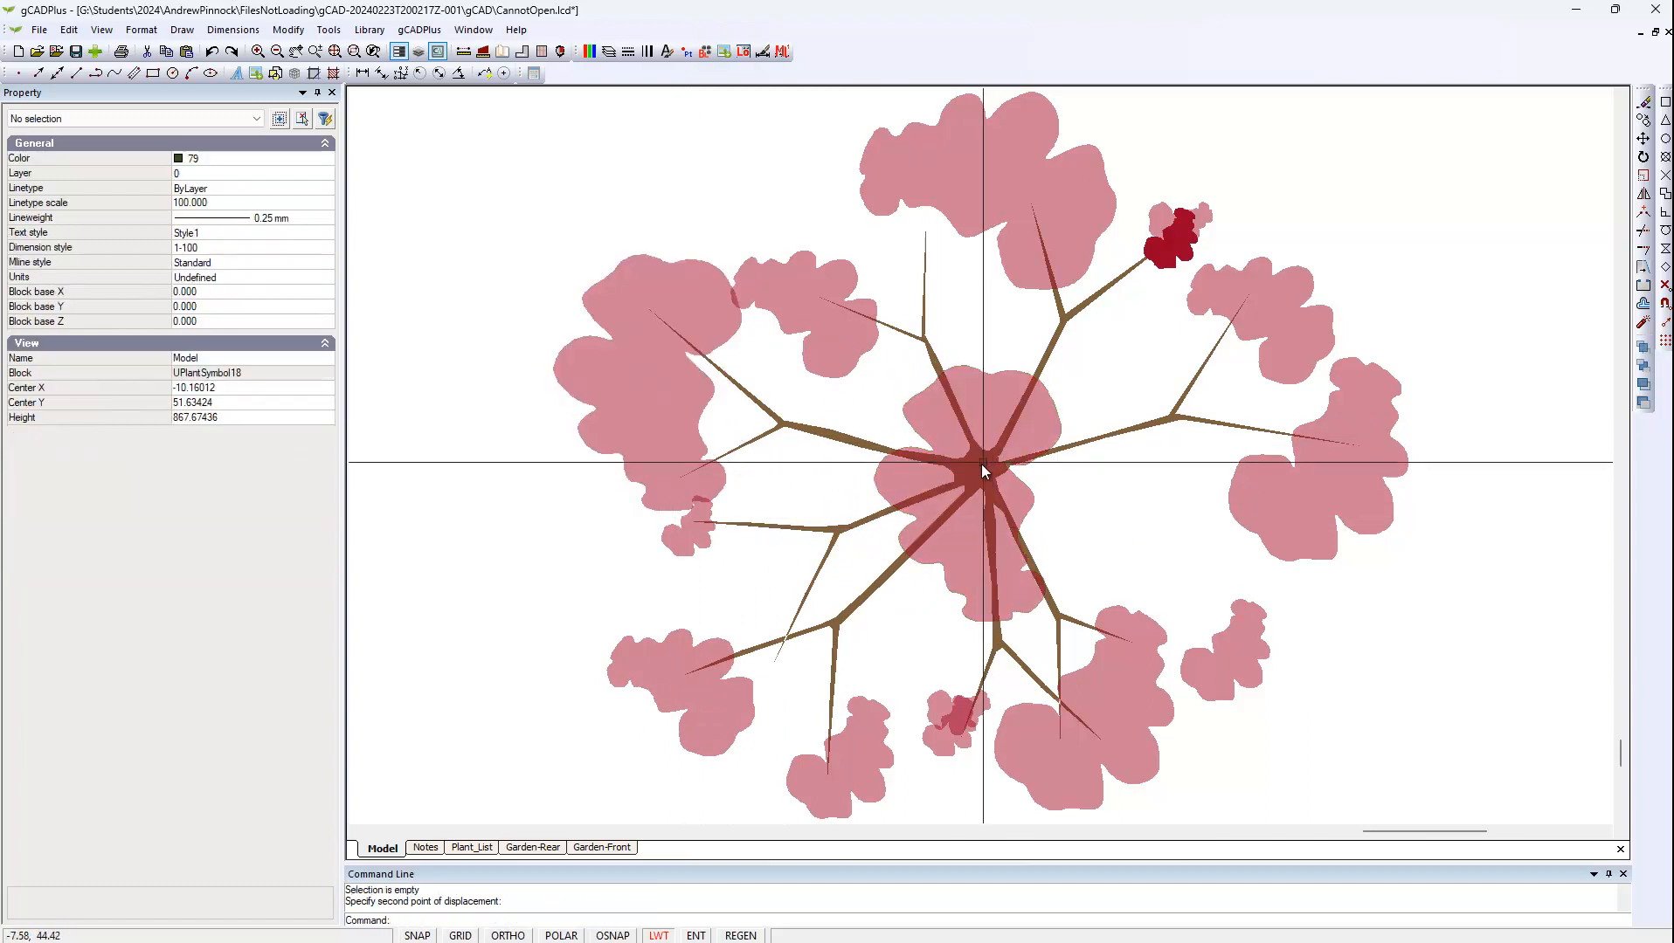
Check the copied foliage's transparency, set the brown branch polyline's transparency to 125, and close the block editor
{"action": "left_click", "coordinate": [975, 415]}
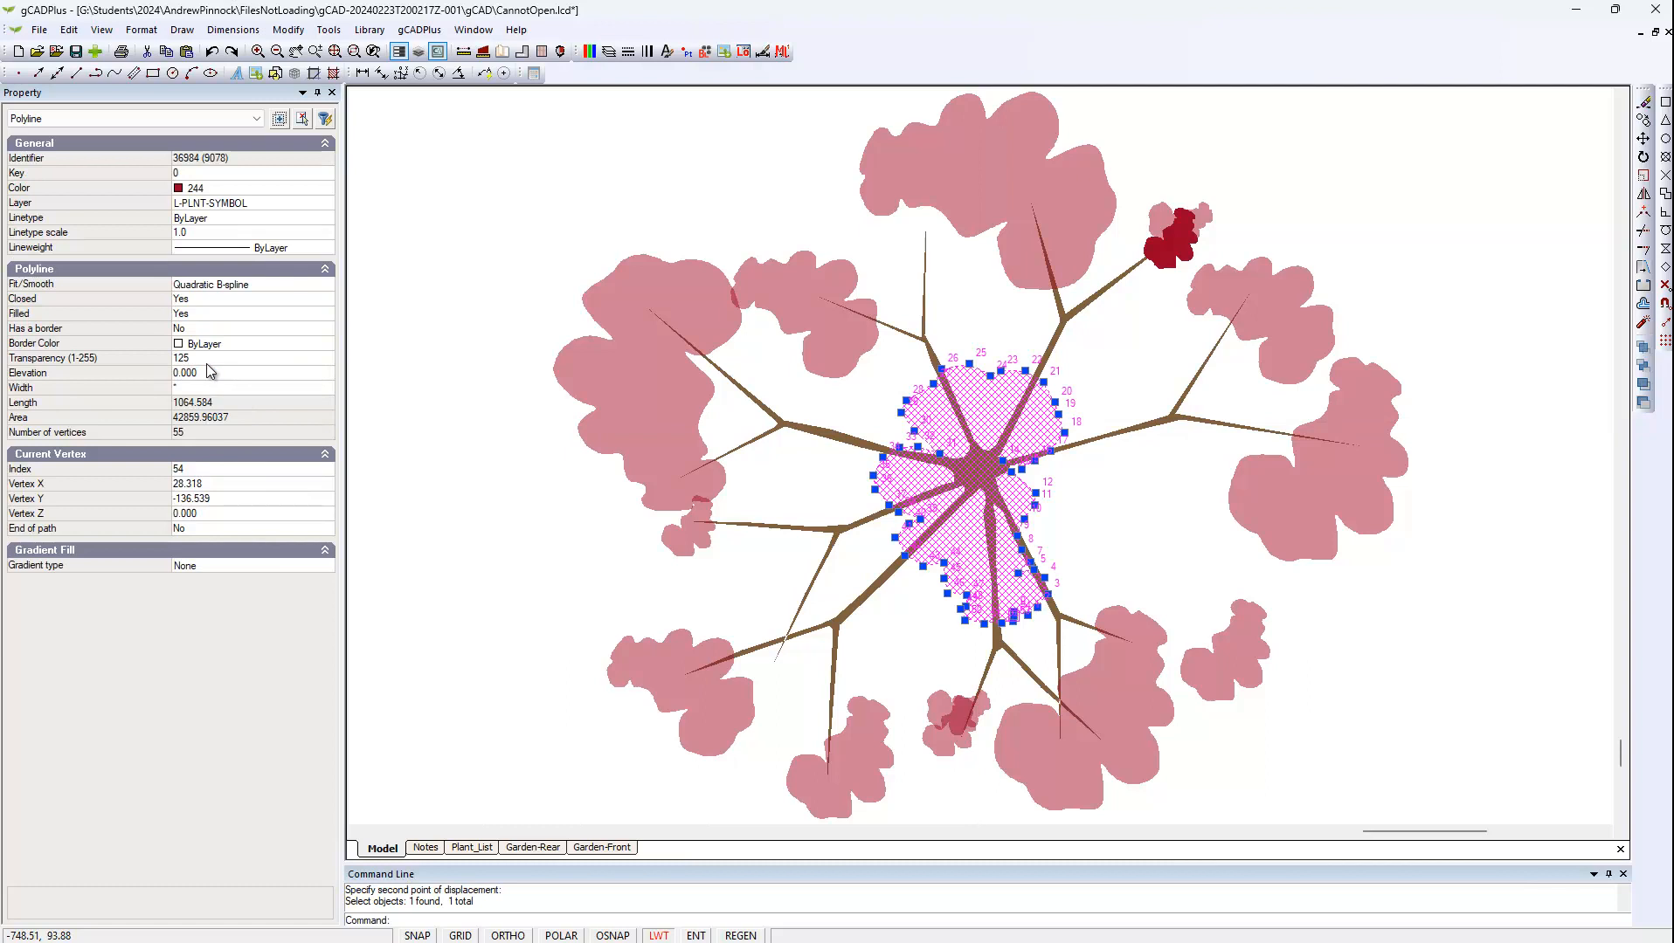
{"action": "key", "text": "Escape"}
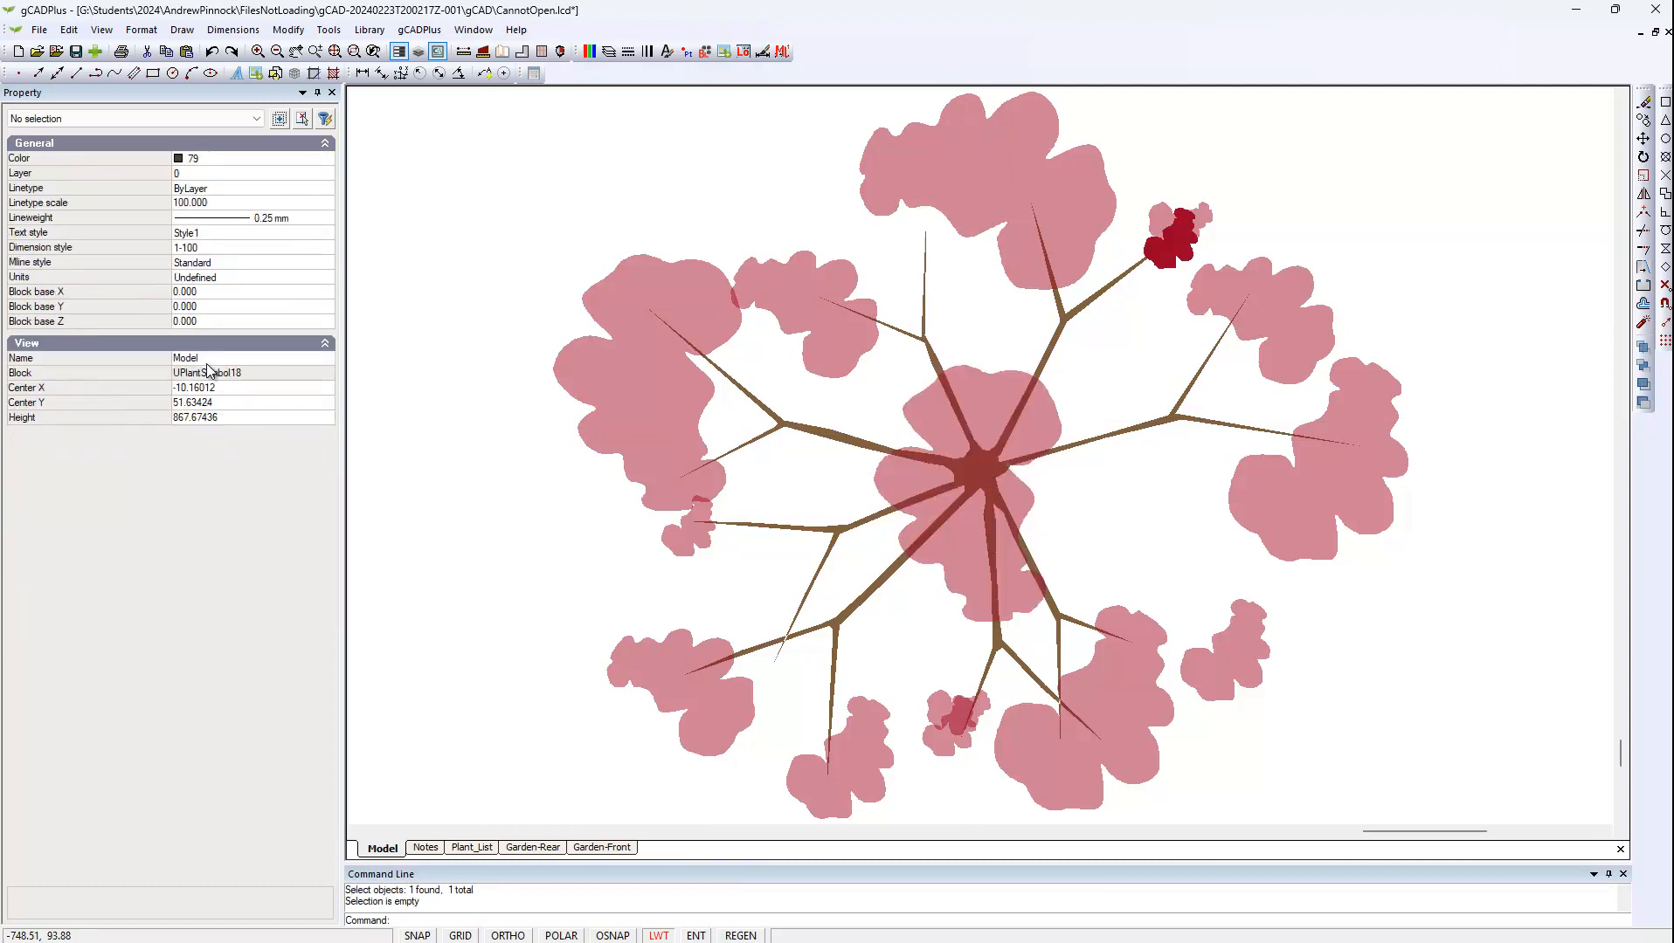
{"action": "left_click", "coordinate": [1081, 442]}
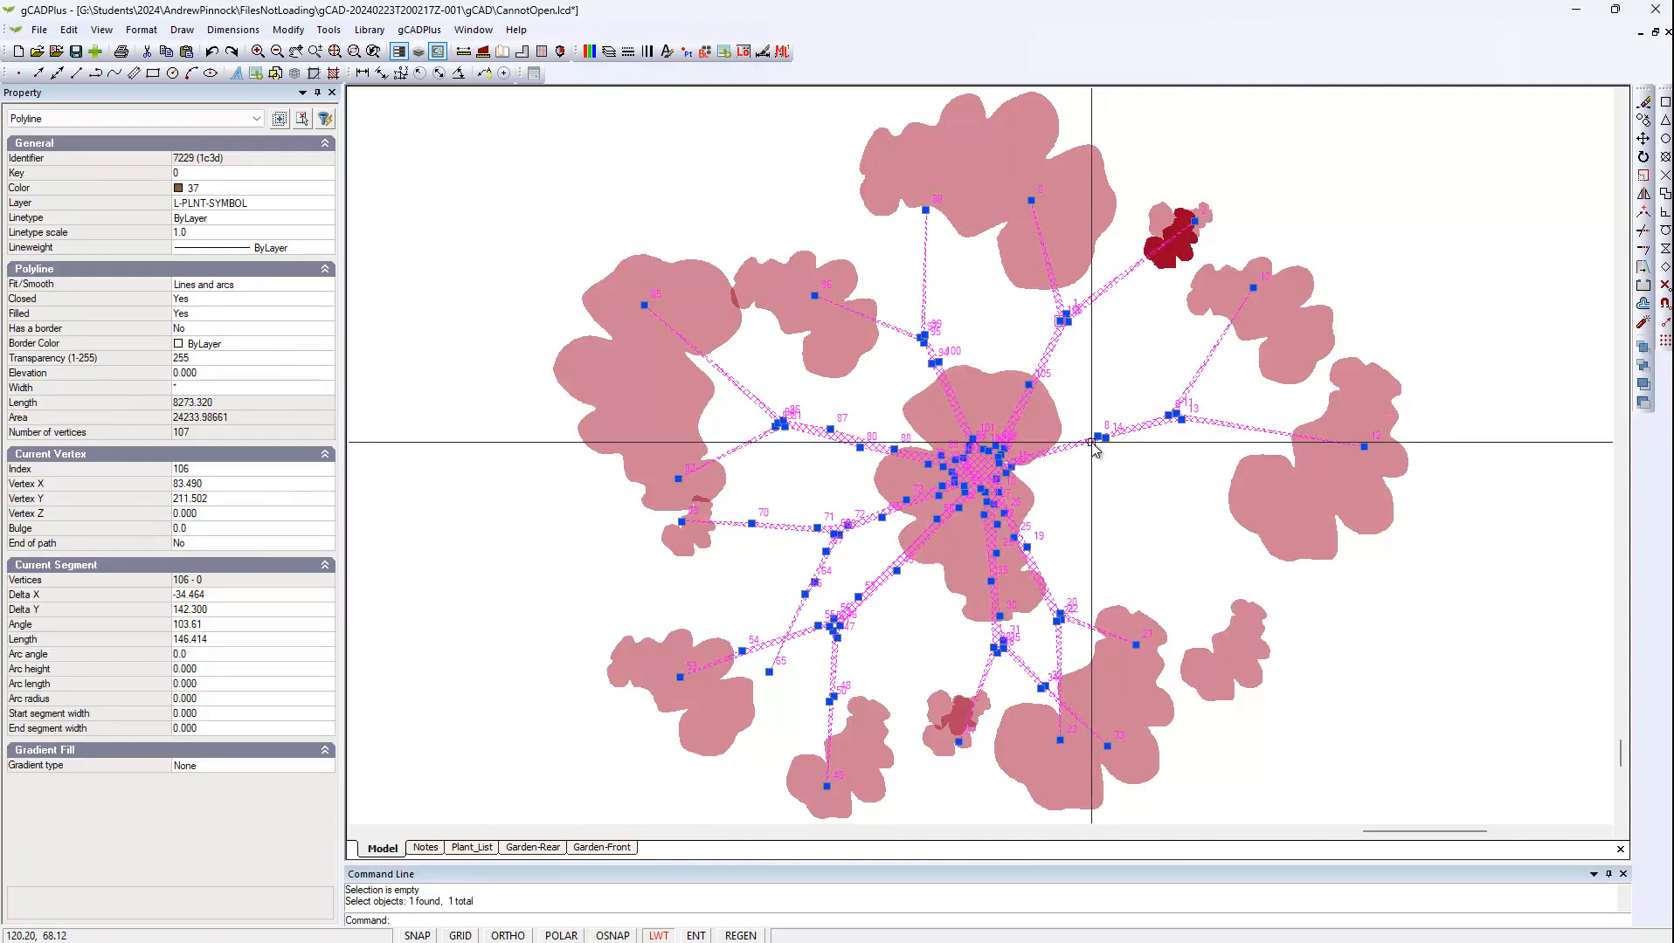
{"action": "left_click", "coordinate": [204, 358]}
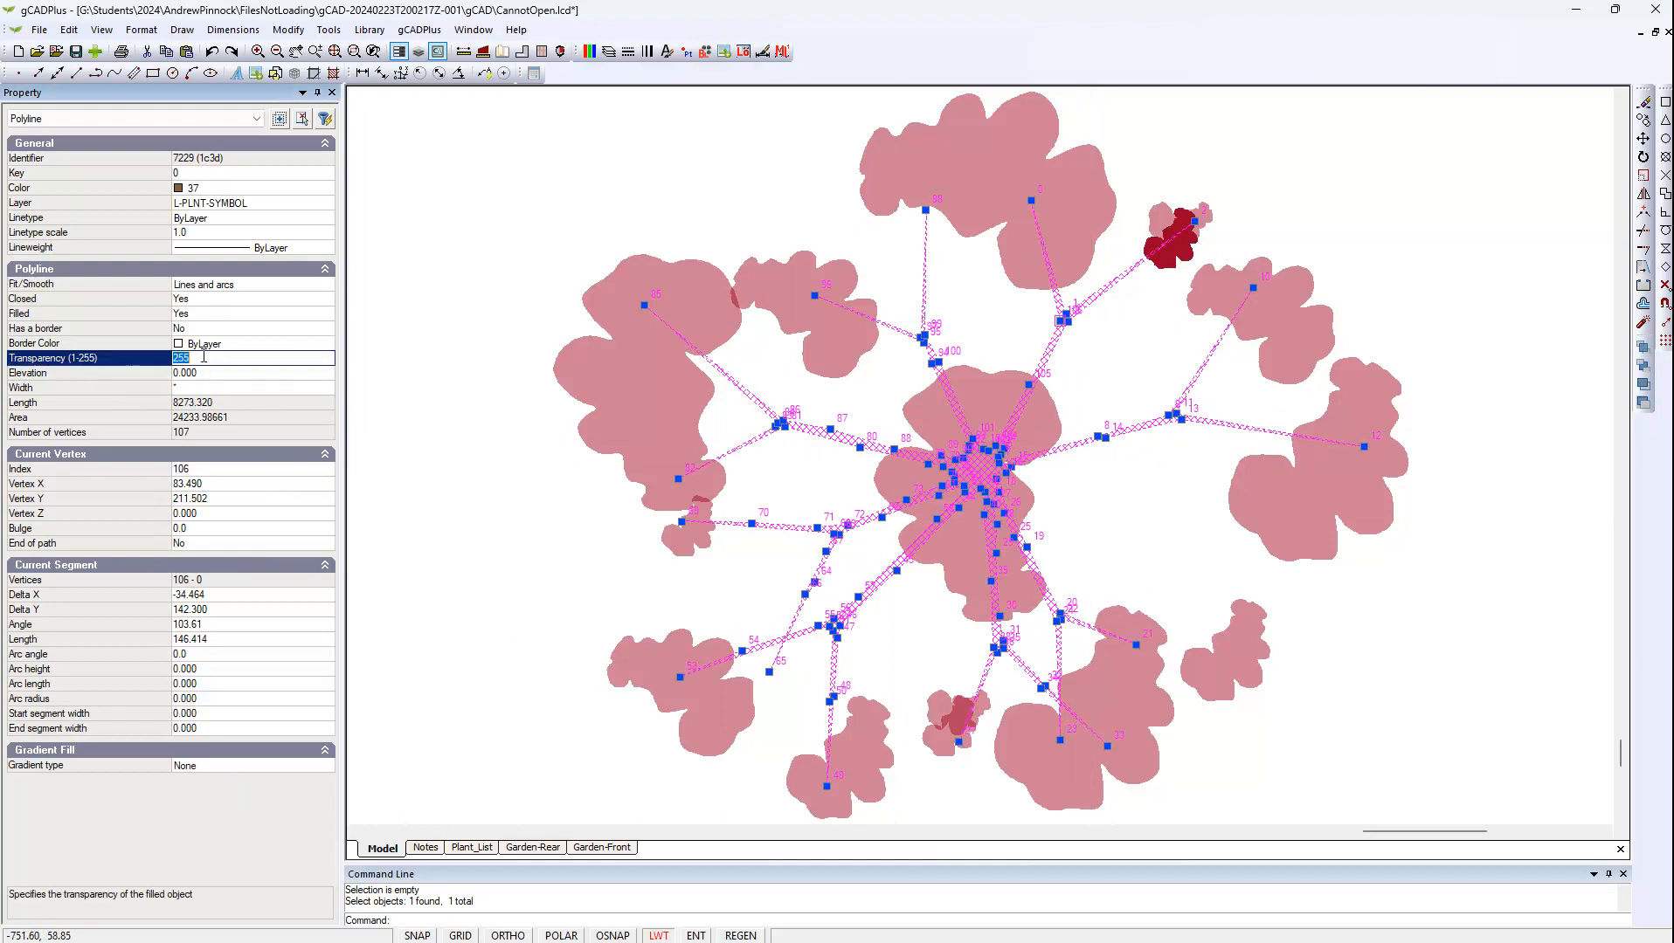
{"action": "type", "text": "125"}
{"action": "key", "text": "Escape"}
{"action": "right_click", "coordinate": [530, 231]}
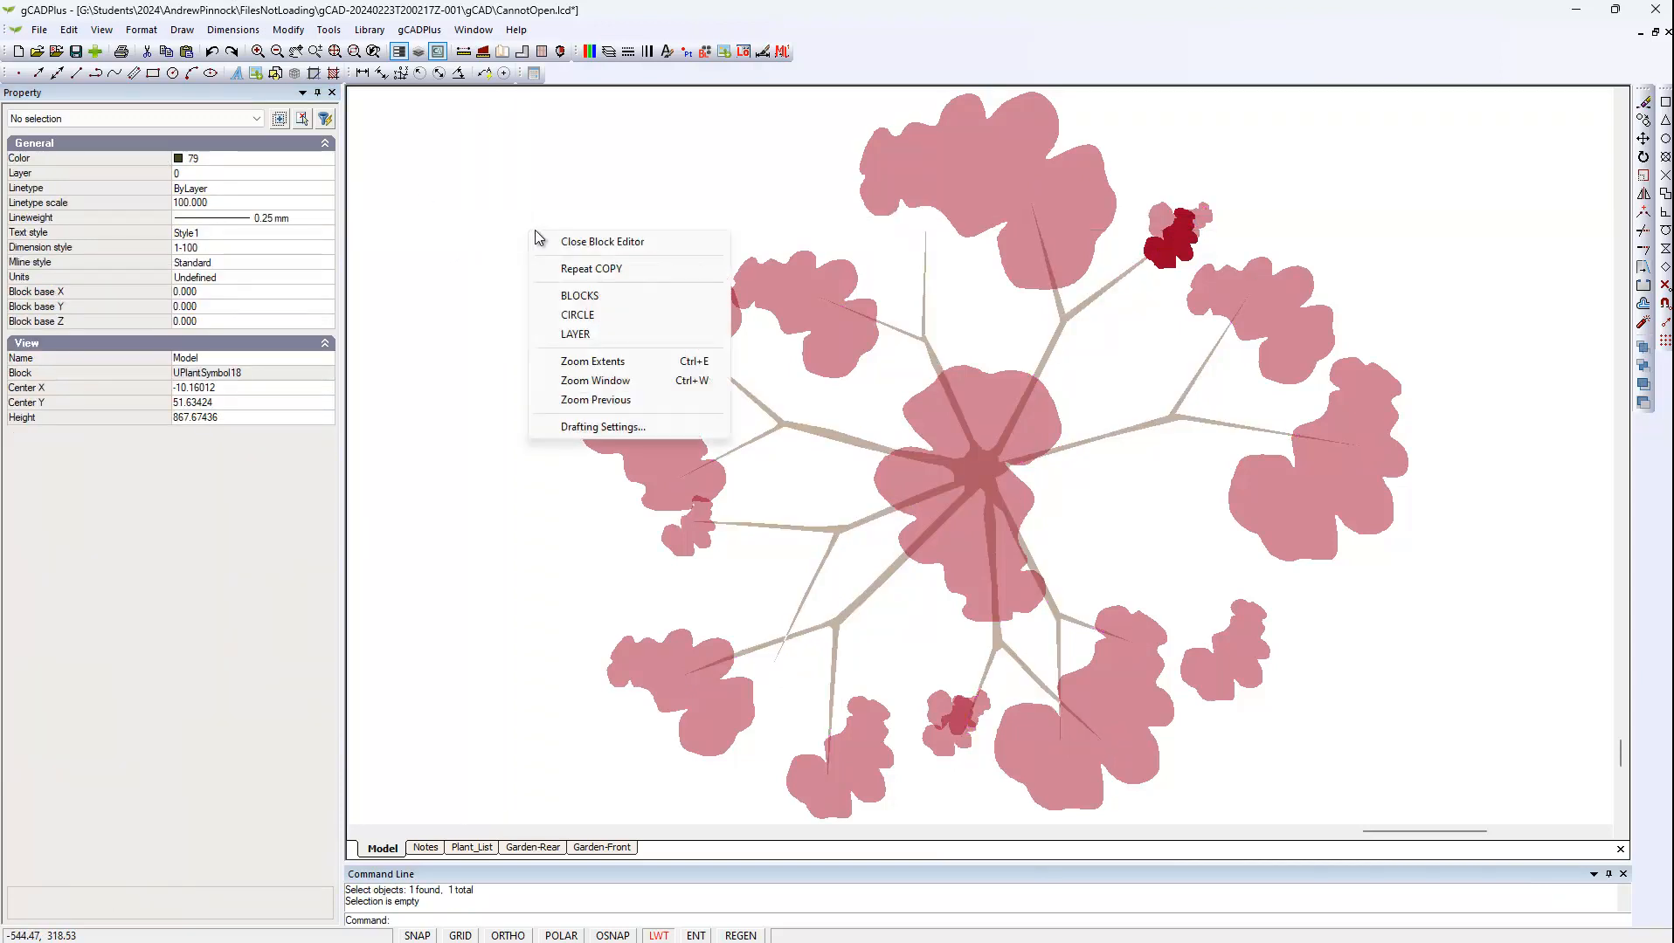
{"action": "left_click", "coordinate": [591, 248]}
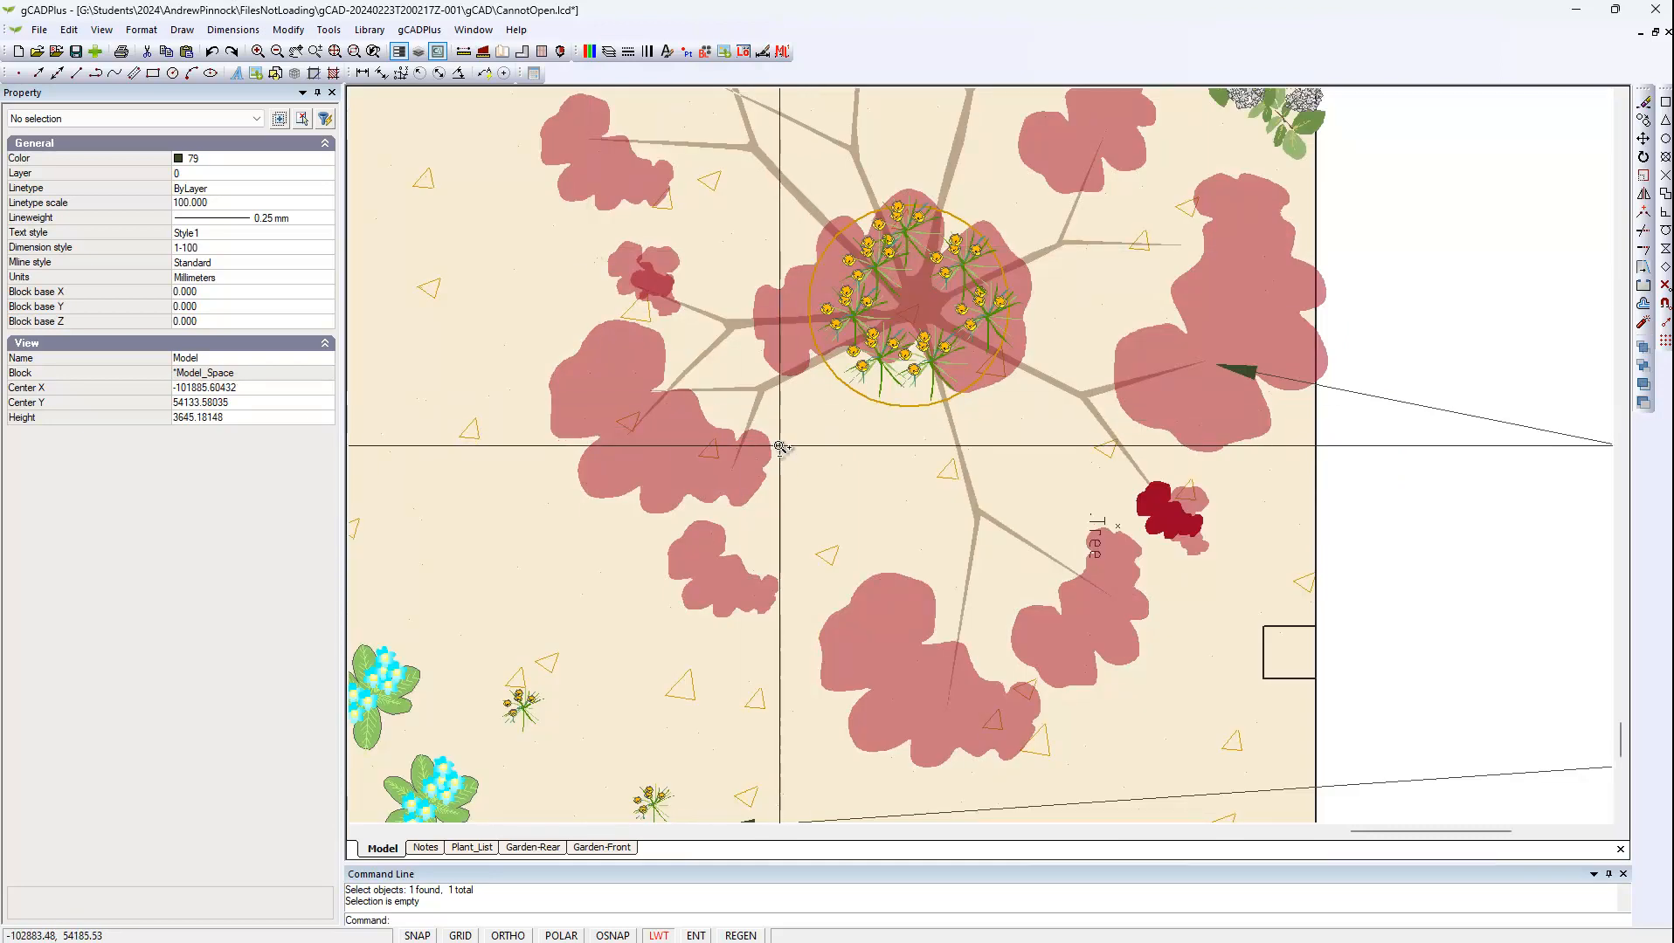
Bring the Prunus tree block to the front of the draw order, over the daffodils
{"action": "scroll", "coordinate": [780, 448], "scroll_direction": "down", "scroll_amount": 1}
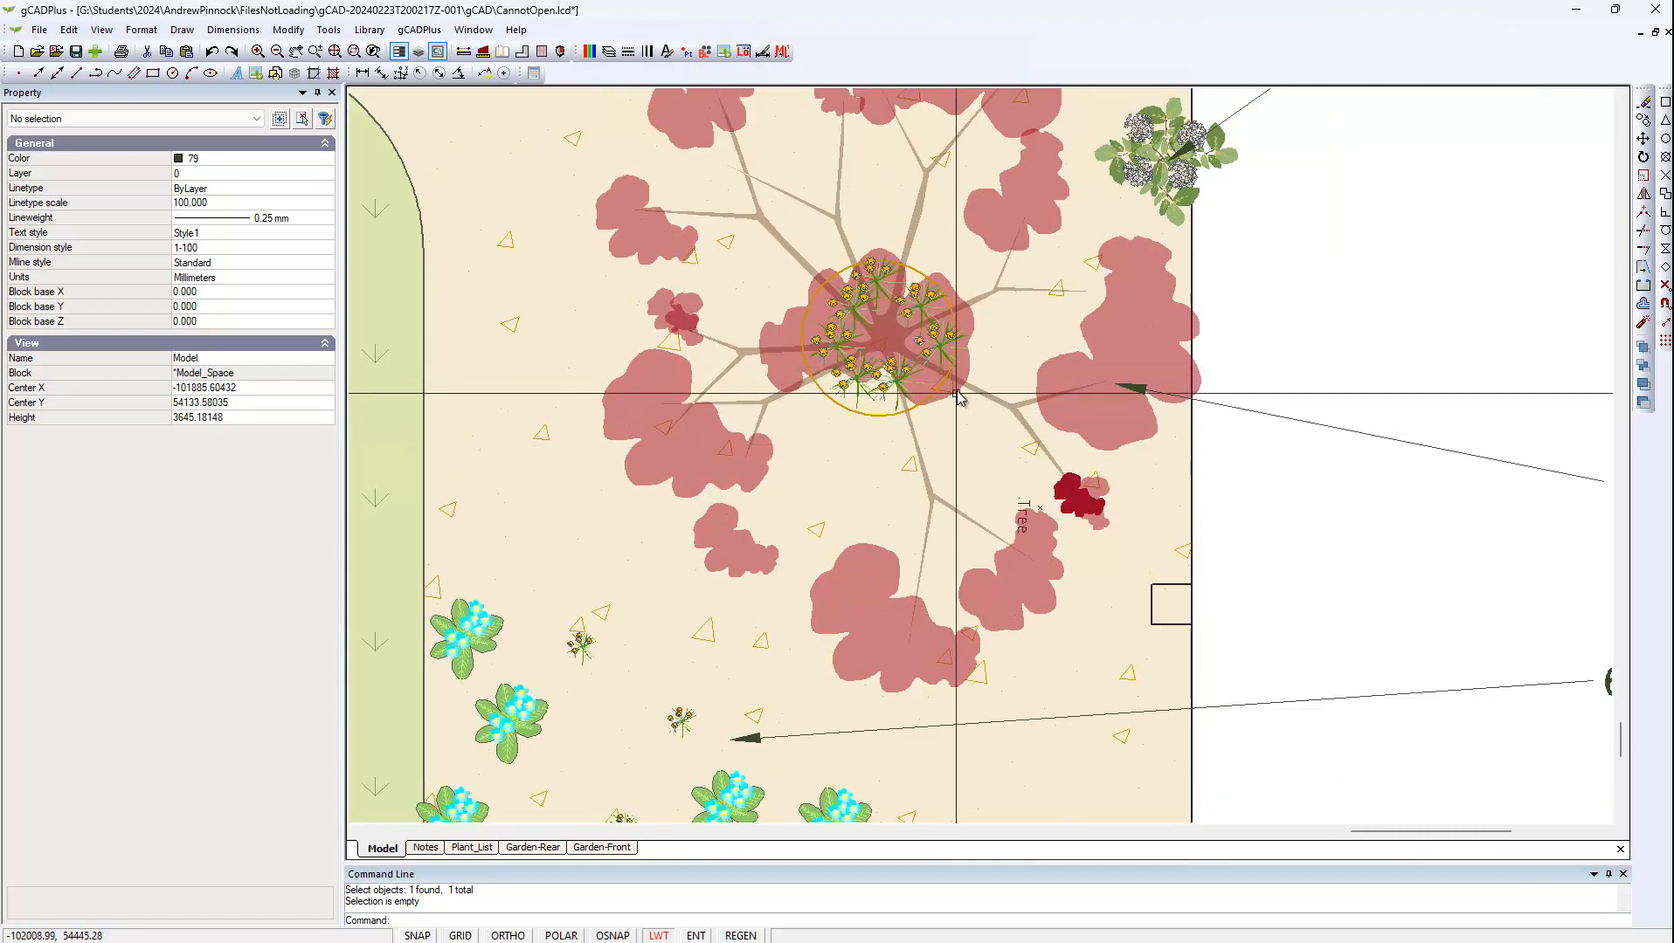
{"action": "left_click", "coordinate": [1123, 370]}
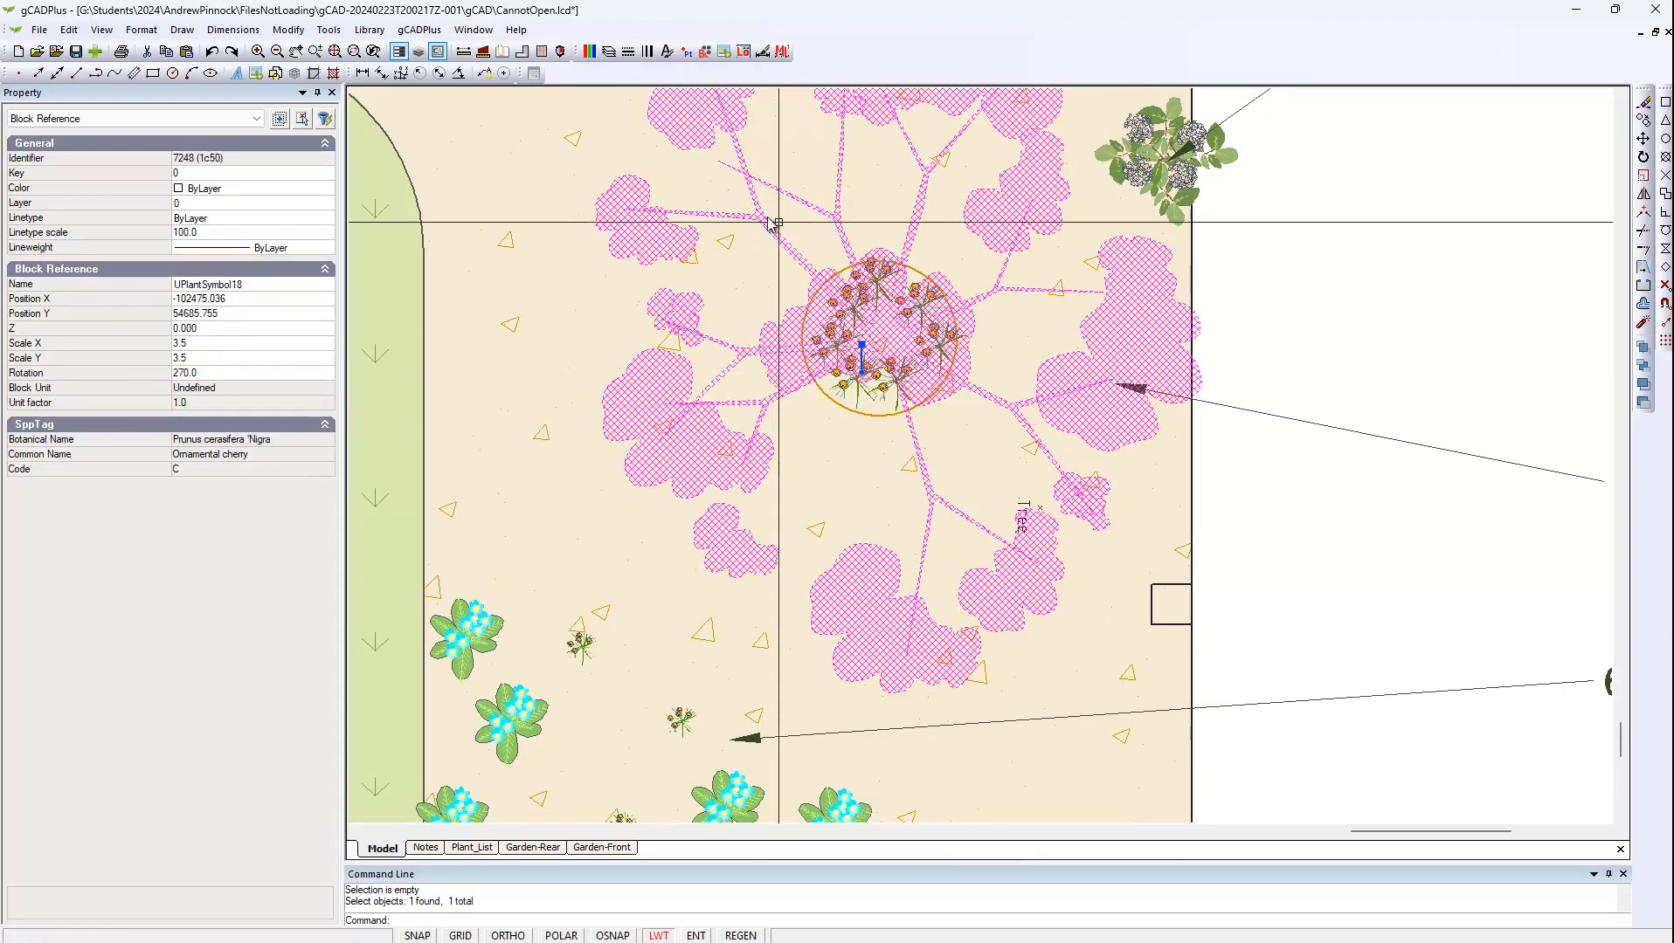
{"action": "left_click", "coordinate": [330, 31]}
{"action": "left_click", "coordinate": [357, 49]}
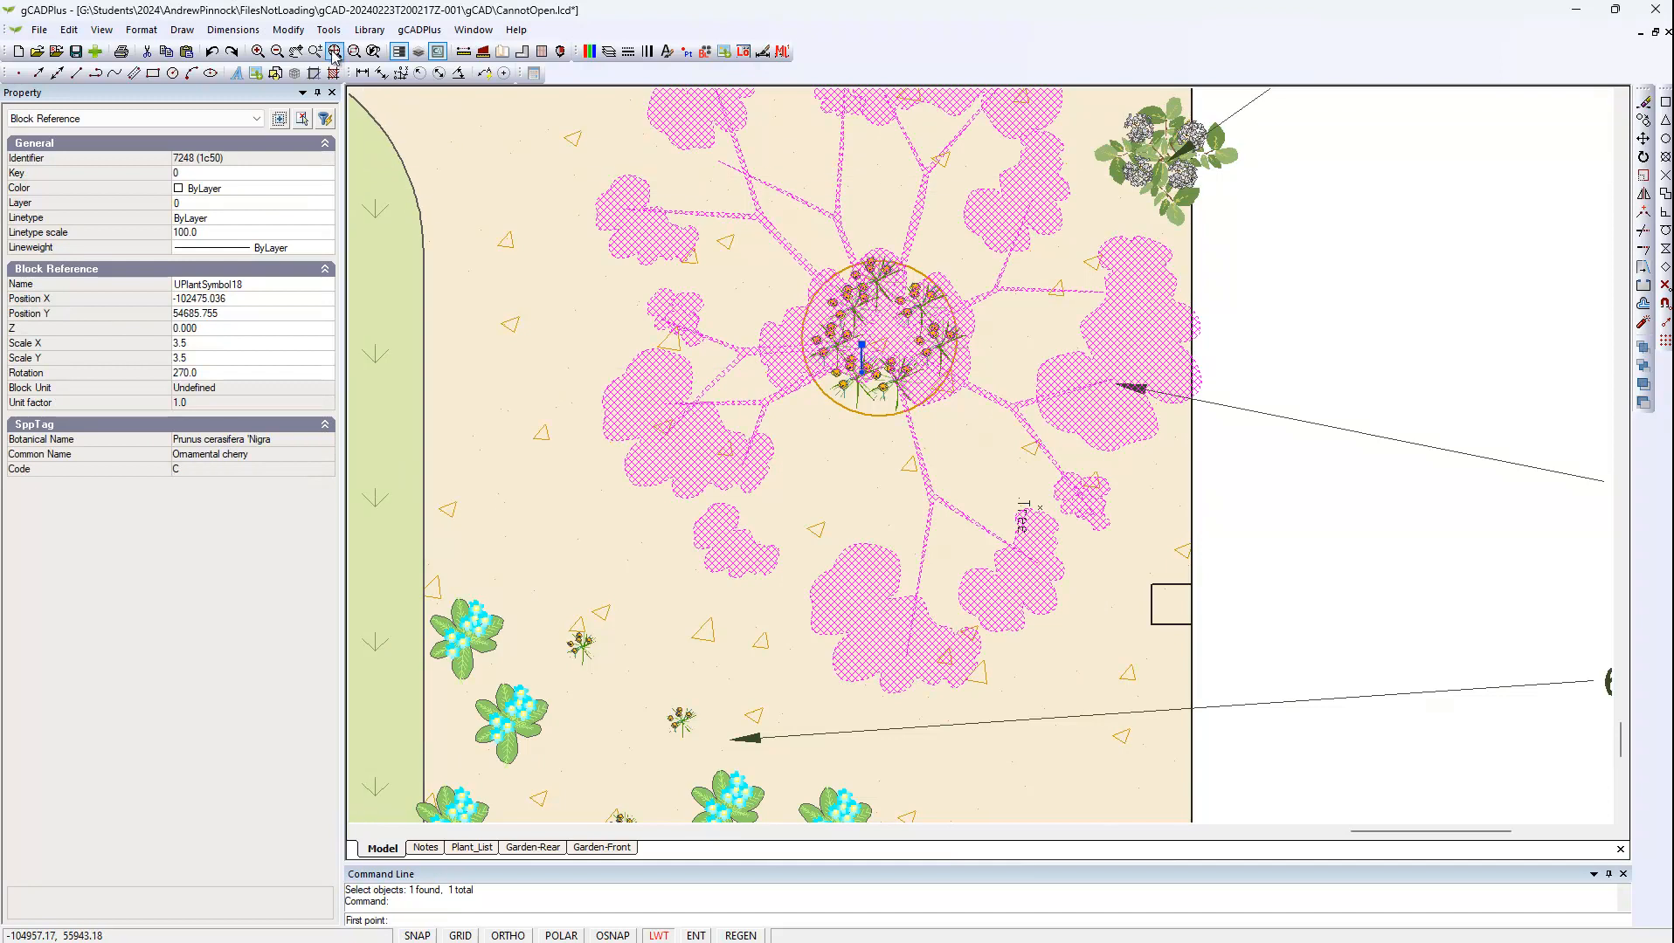
{"action": "left_click", "coordinate": [328, 29]}
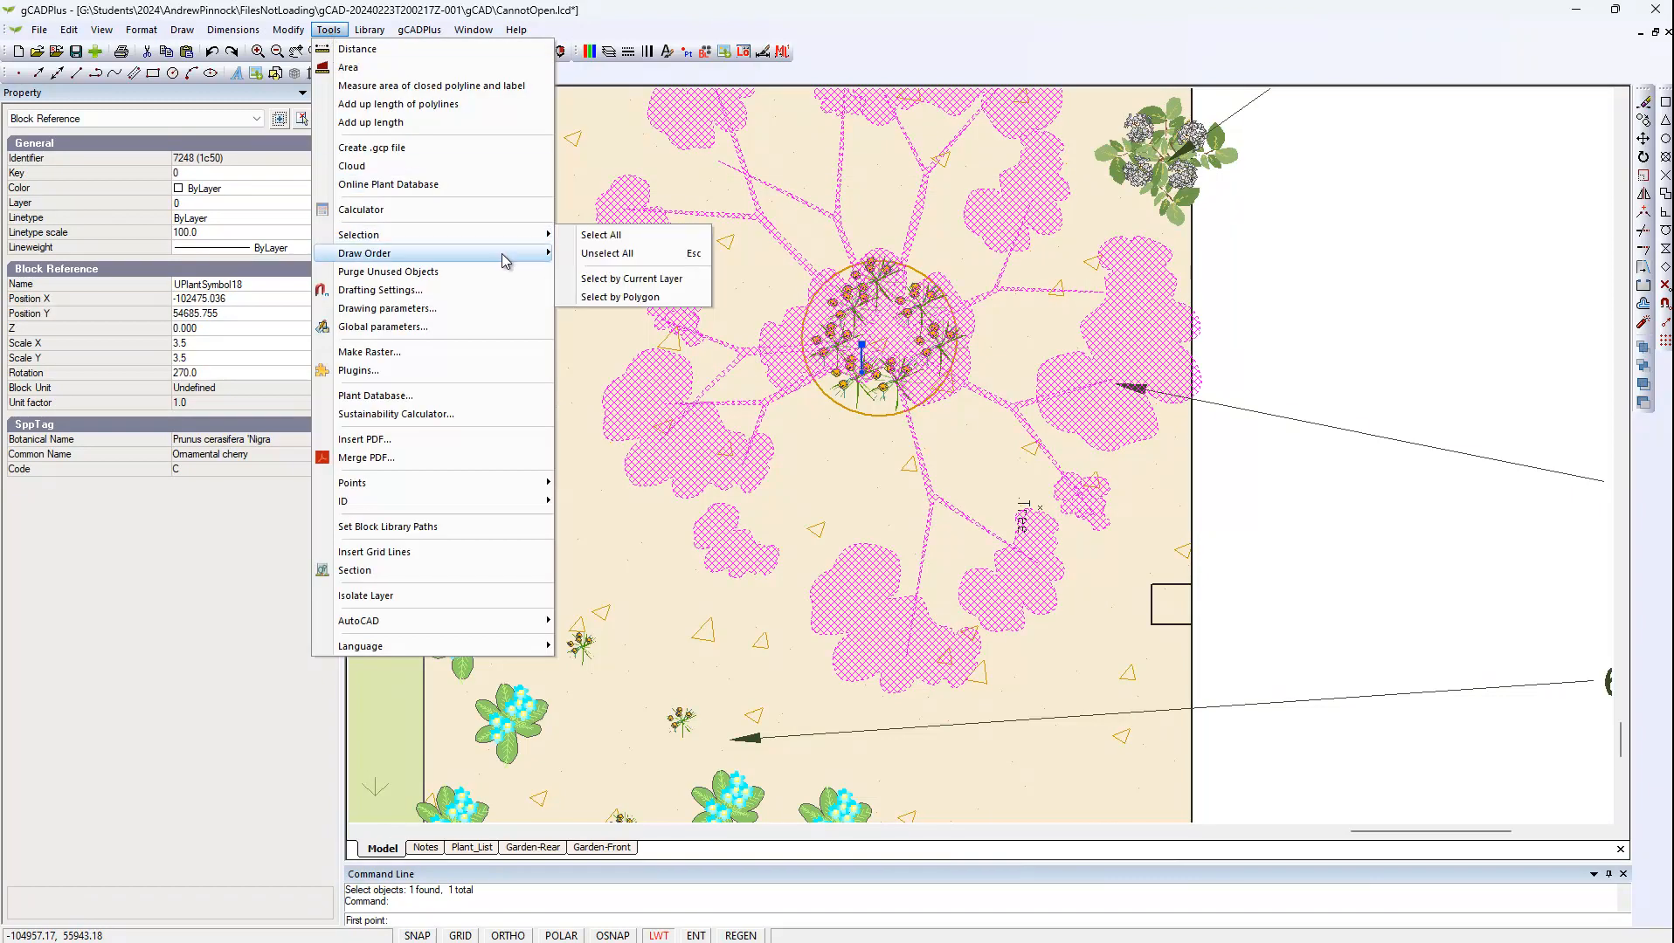
{"action": "mouse_move", "coordinate": [505, 260]}
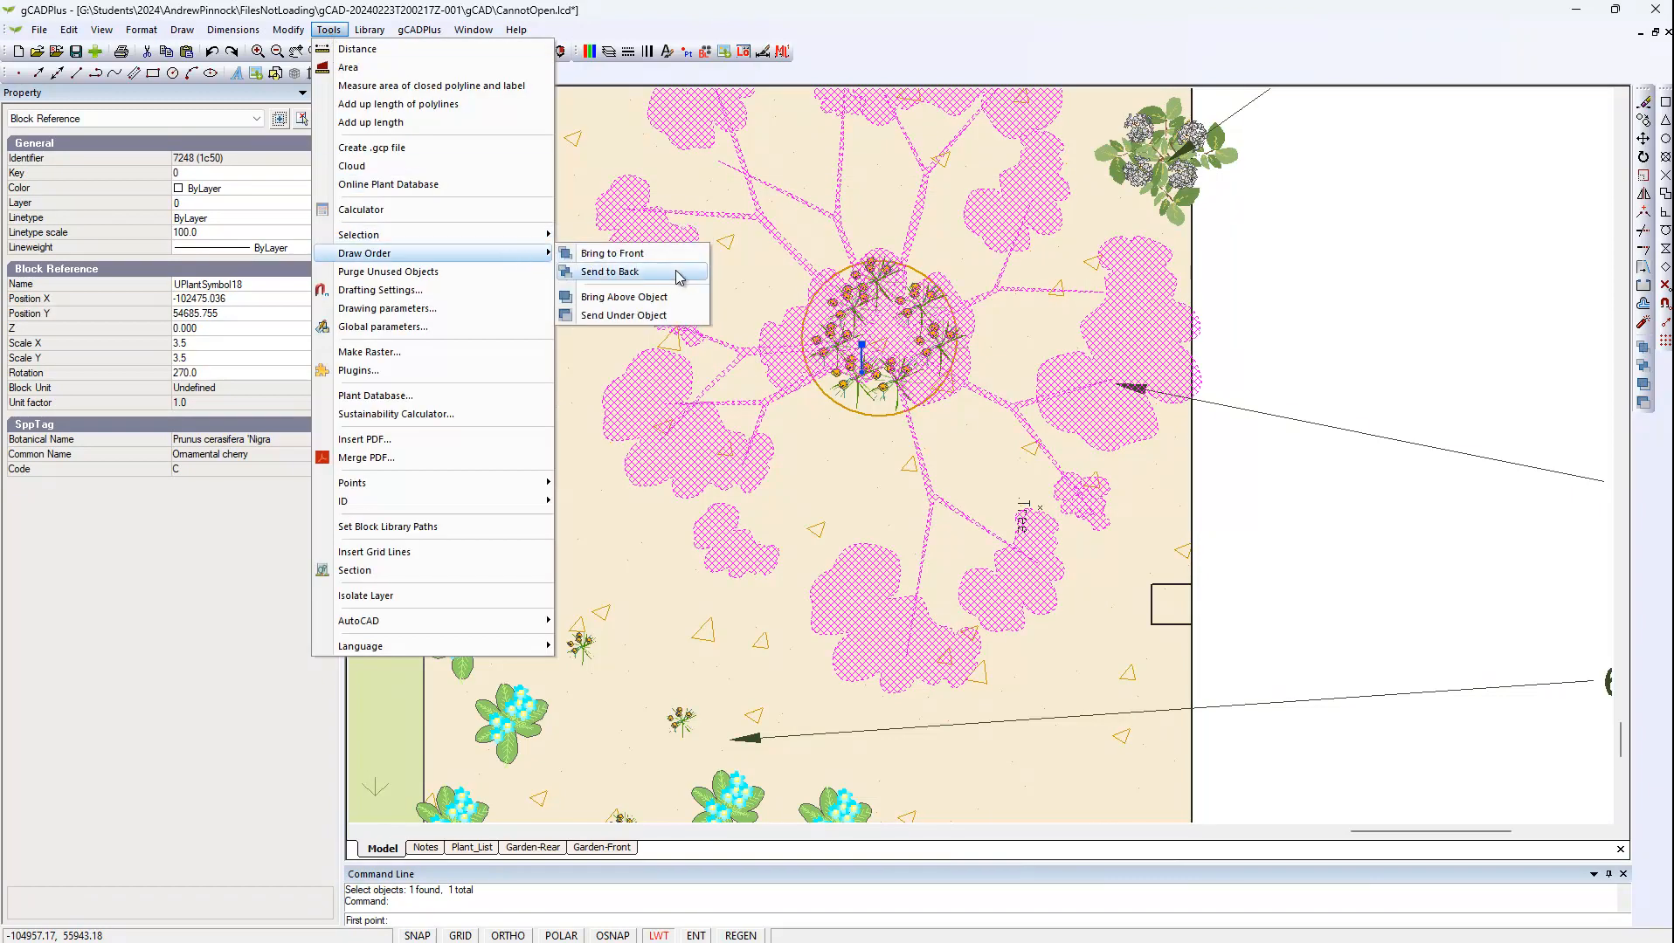
{"action": "left_click", "coordinate": [614, 253]}
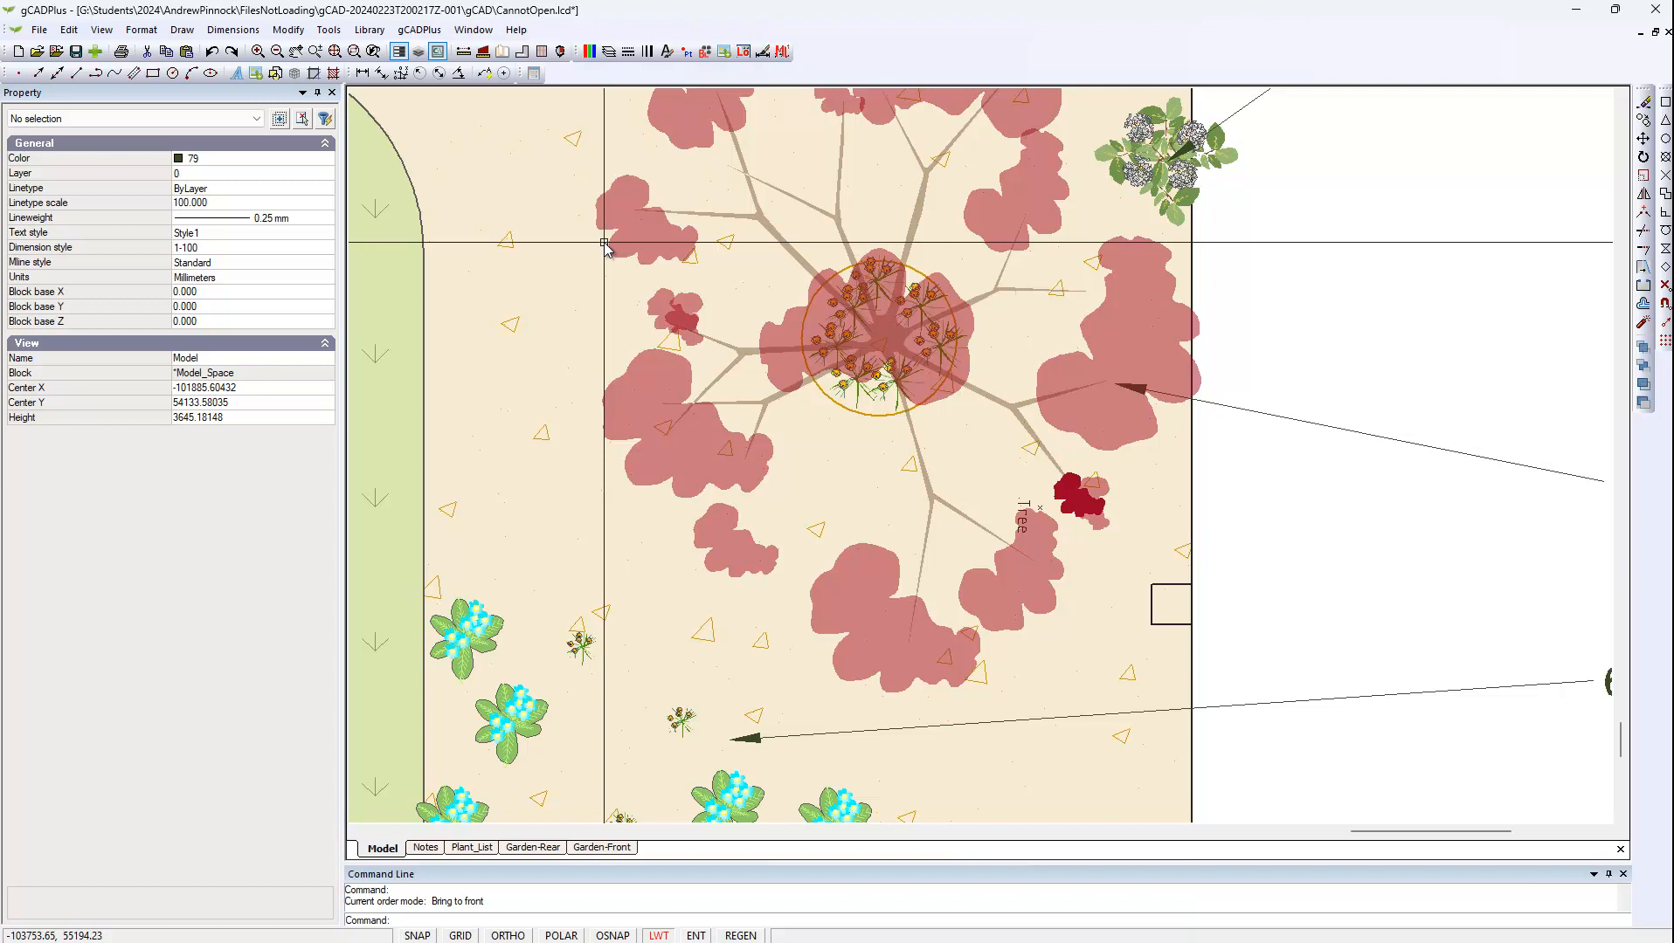
{"action": "scroll", "coordinate": [619, 273], "scroll_direction": "down", "scroll_amount": 1}
{"action": "scroll", "coordinate": [620, 273], "scroll_direction": "down", "scroll_amount": 1}
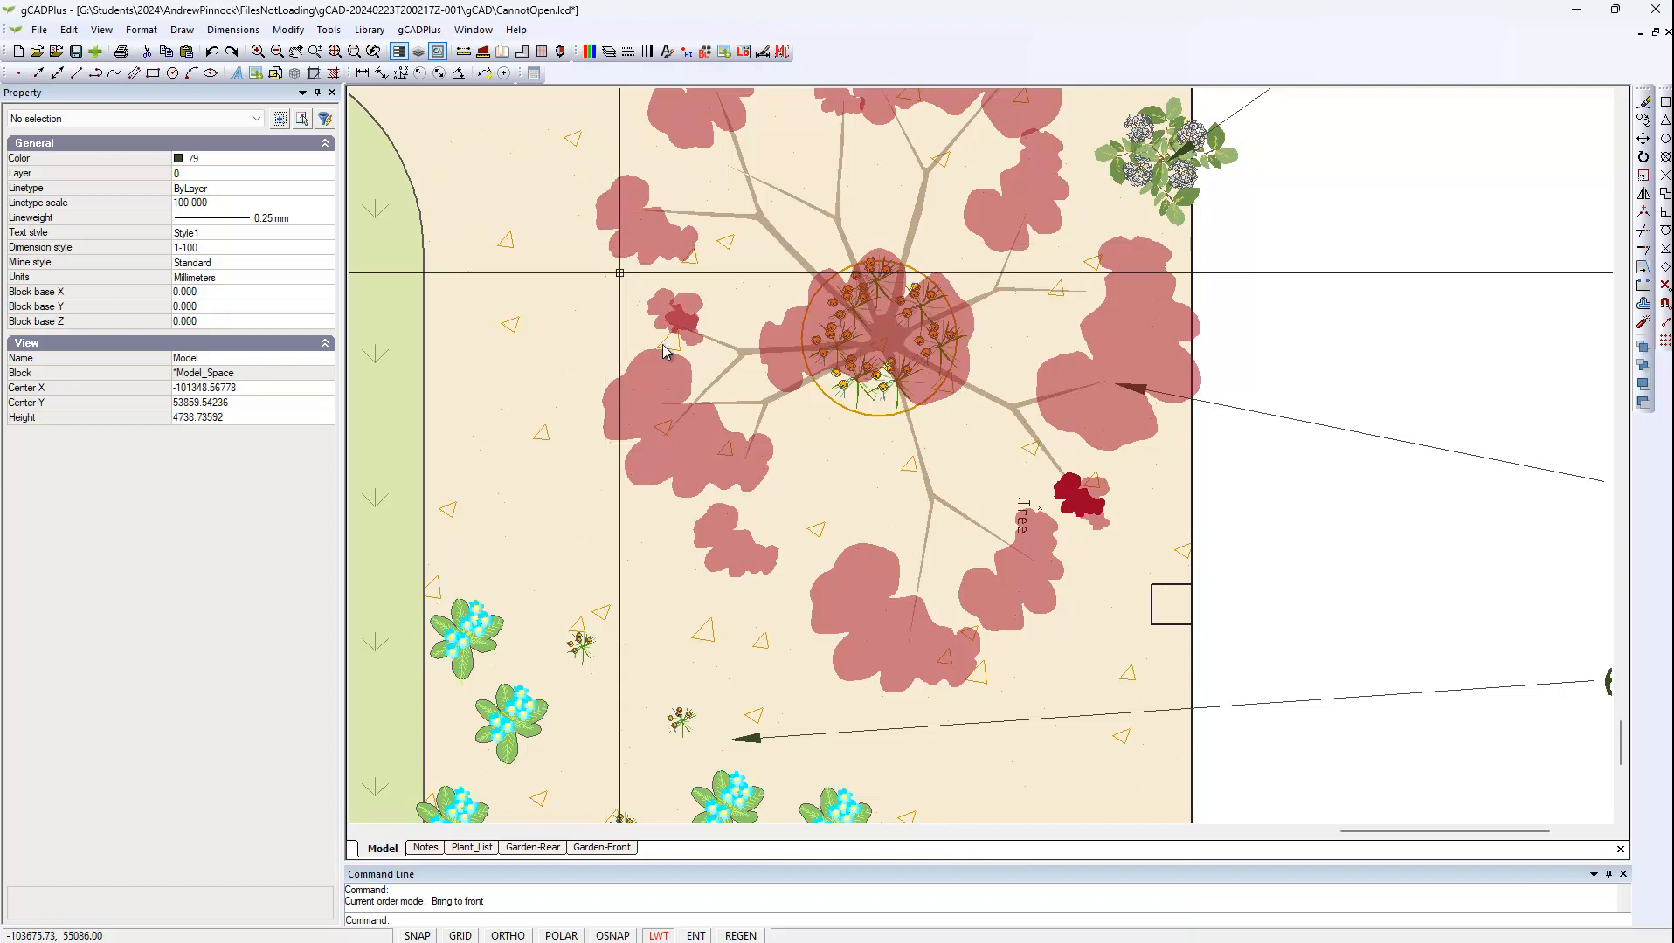
Check the block properties of a Spotted Laurel and of one small daffodil in the planting bed below the cherry tree
{"action": "middle_click_drag", "start_coordinate": [704, 653], "coordinate": [703, 390]}
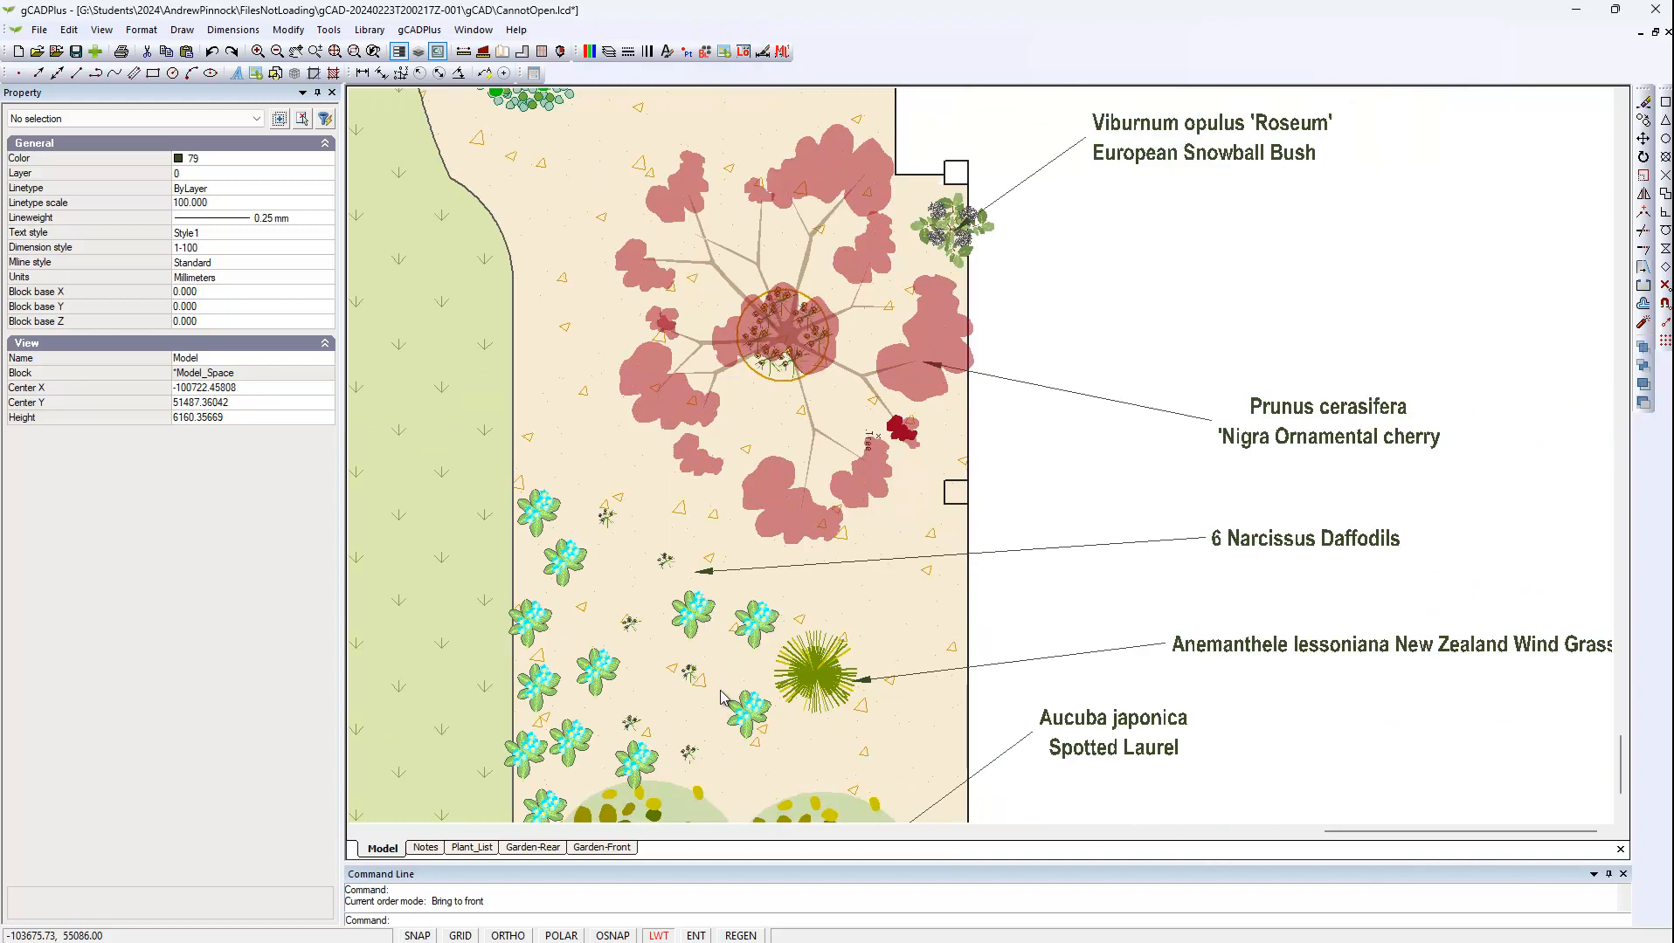
{"action": "left_click", "coordinate": [630, 608]}
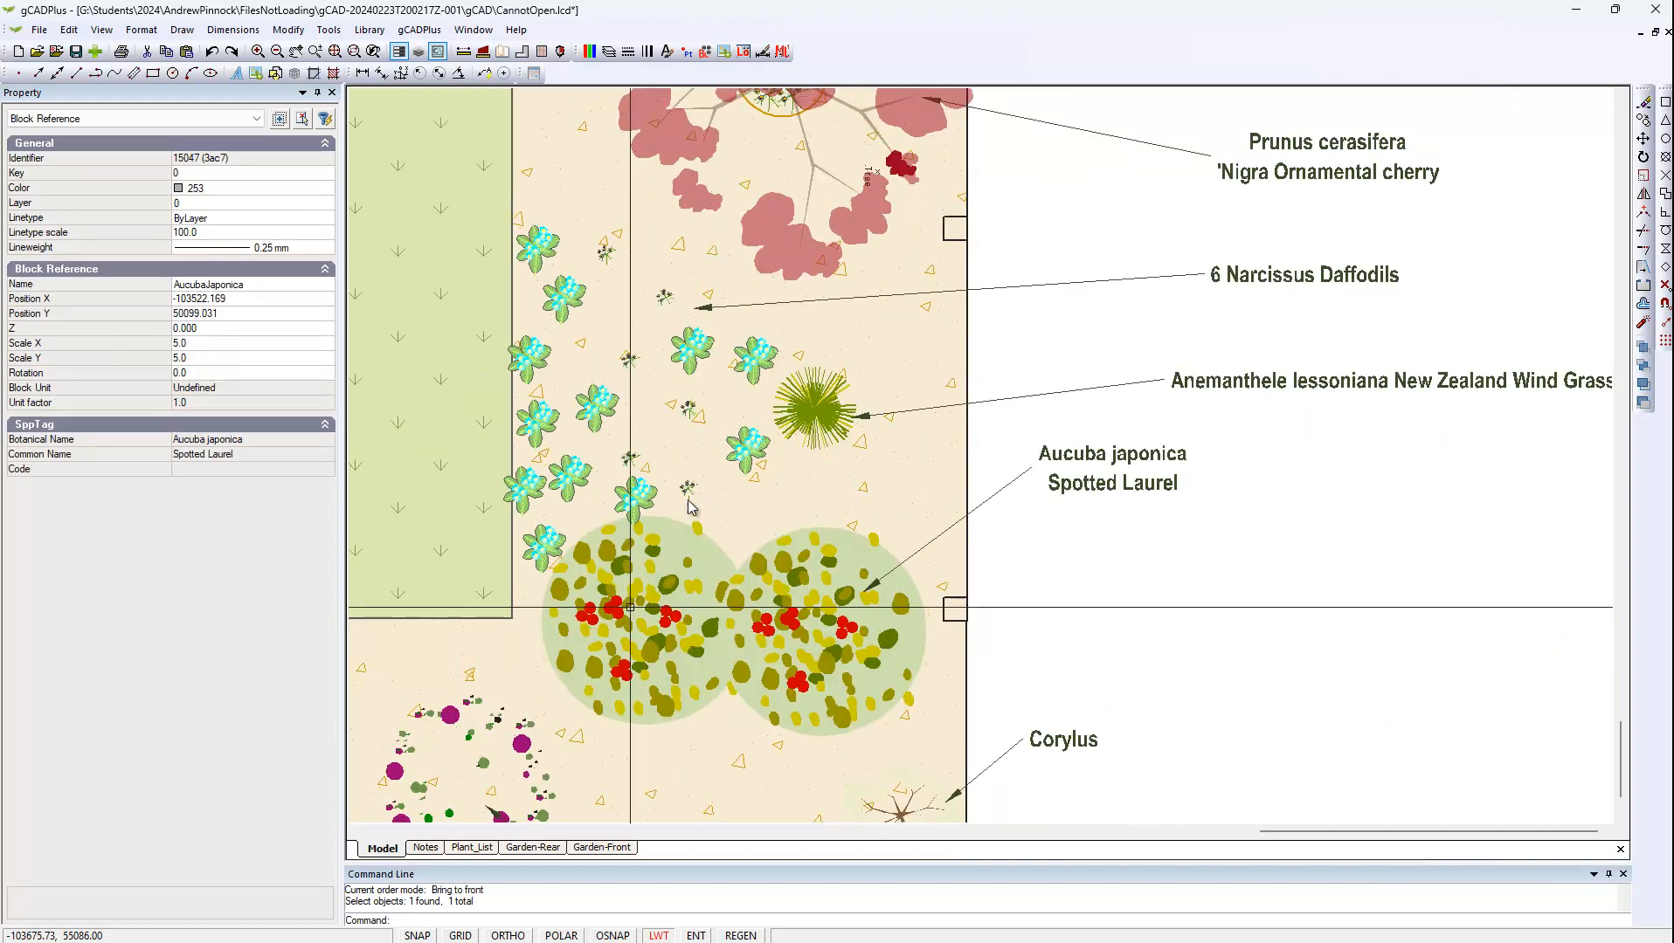
{"action": "scroll", "coordinate": [697, 520], "scroll_direction": "down", "scroll_amount": 2}
{"action": "key", "text": "Escape"}
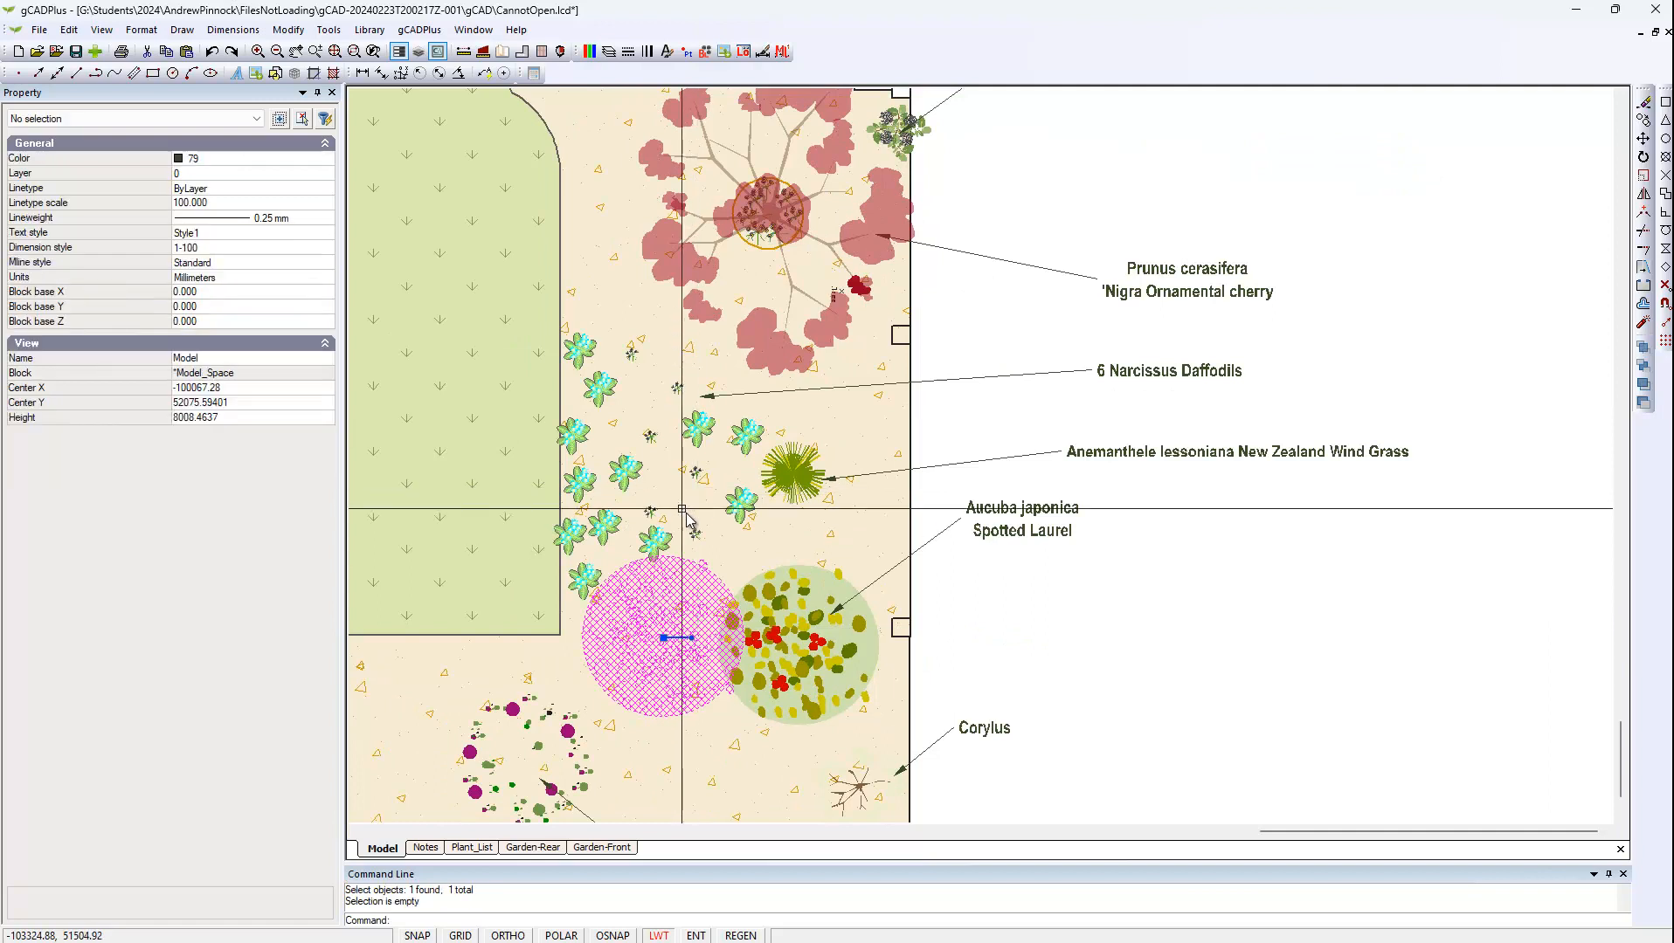
{"action": "left_click", "coordinate": [650, 458]}
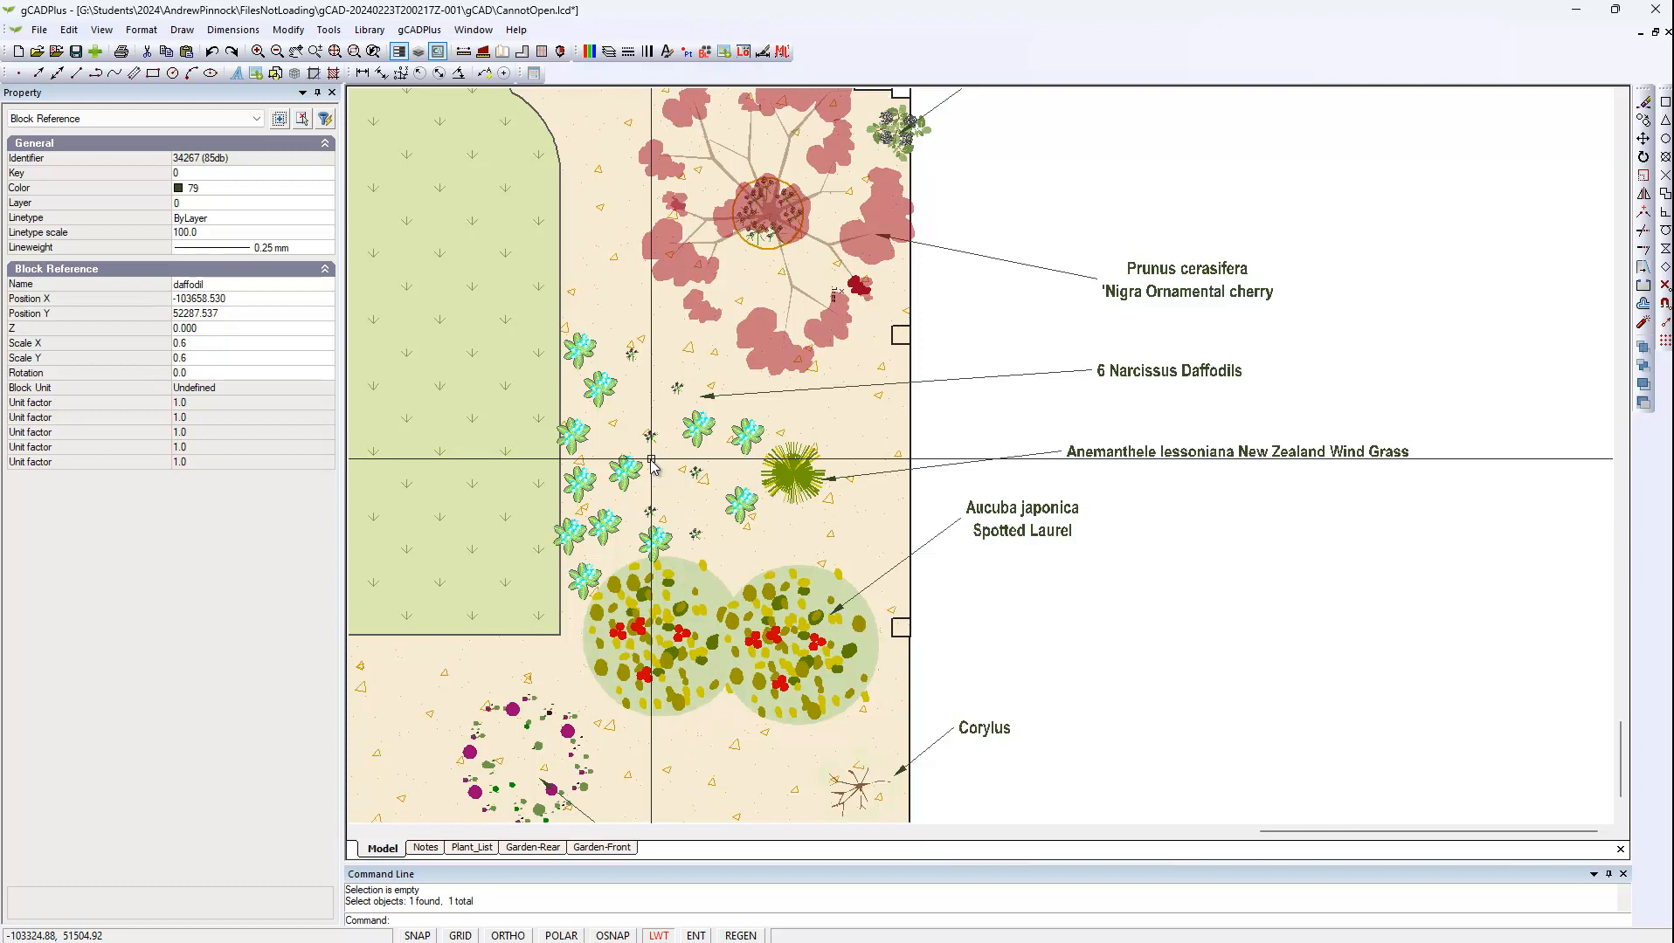
{"action": "key", "text": "Escape"}
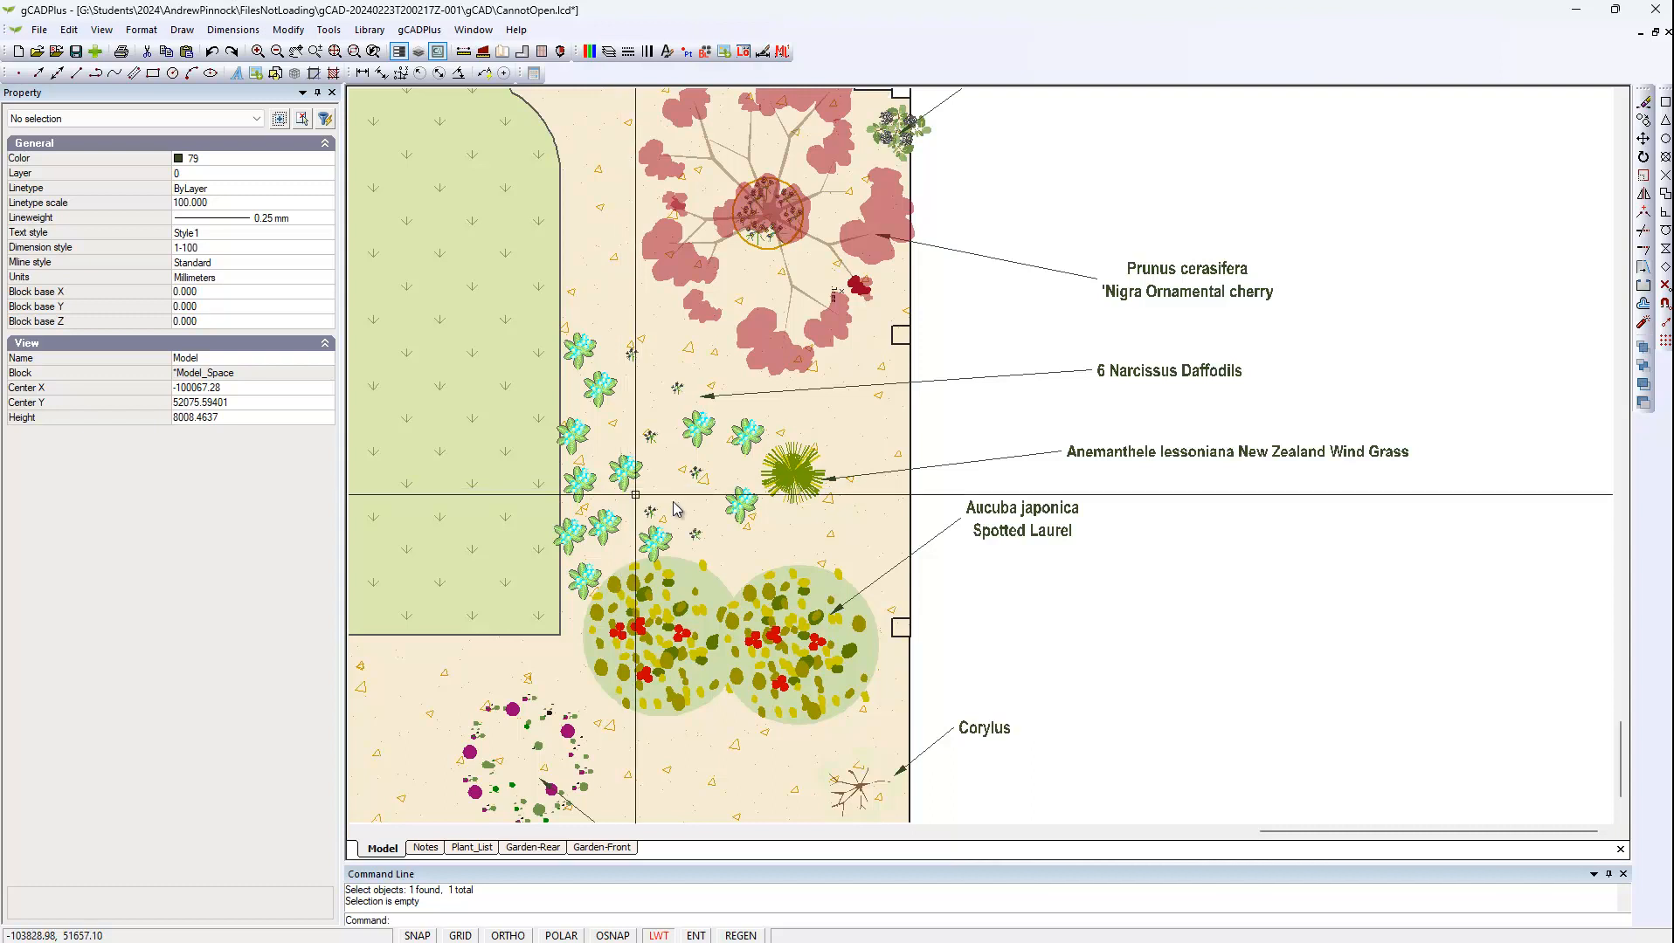
{"action": "mouse_move", "coordinate": [1052, 928]}
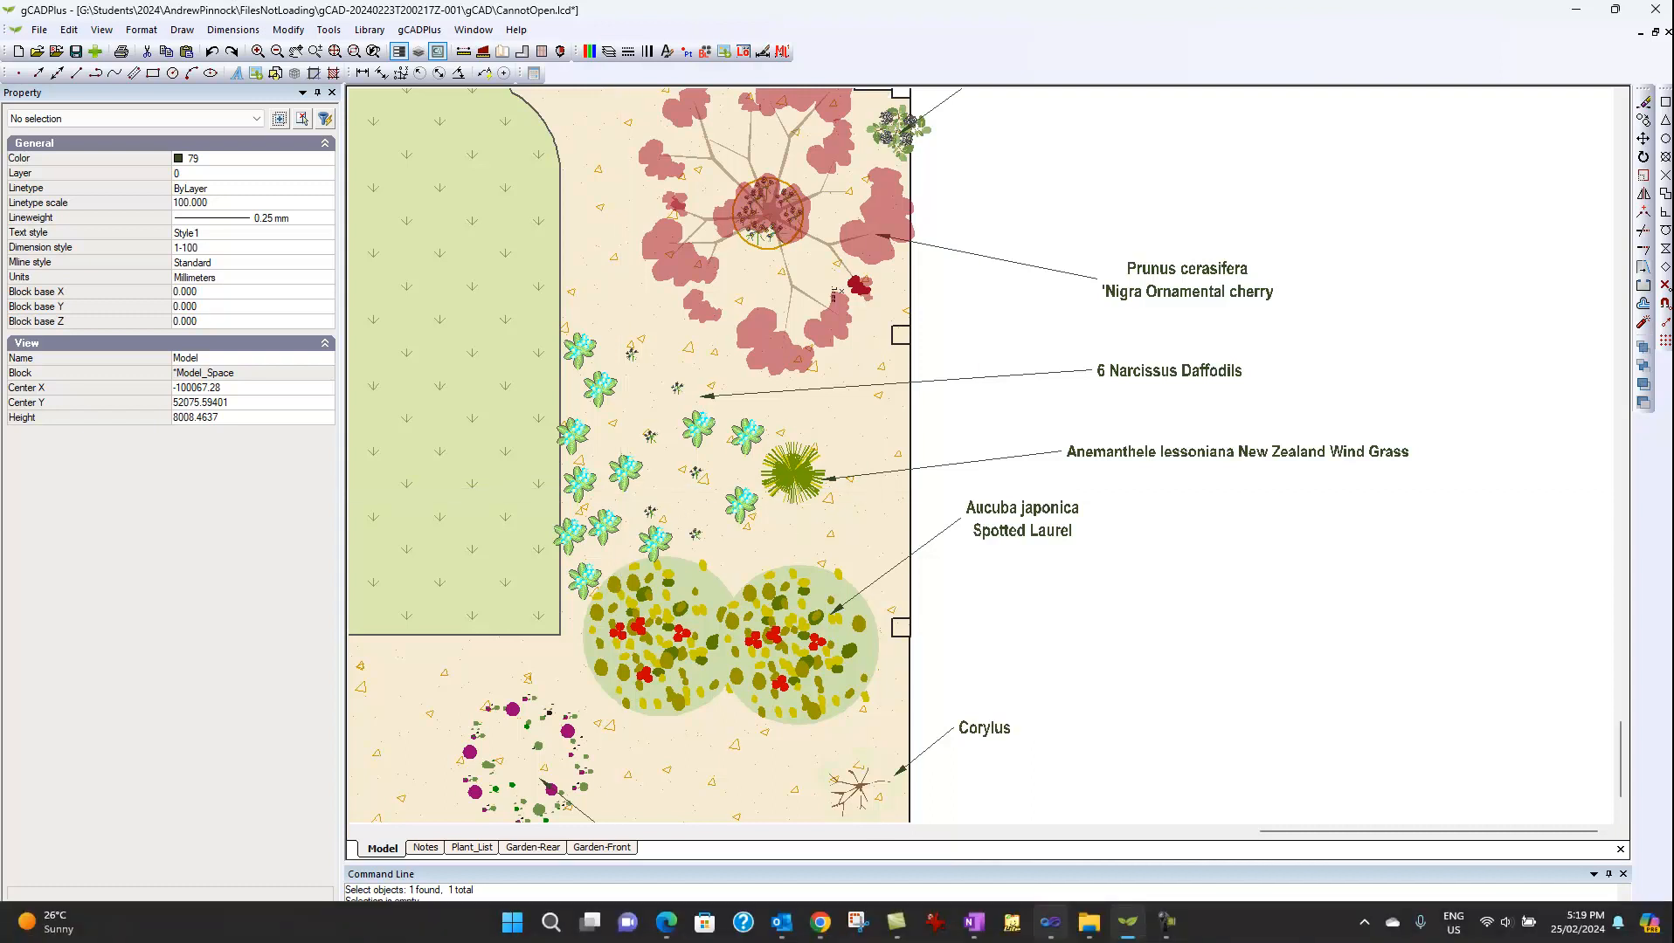
{"action": "left_click", "coordinate": [1166, 922]}
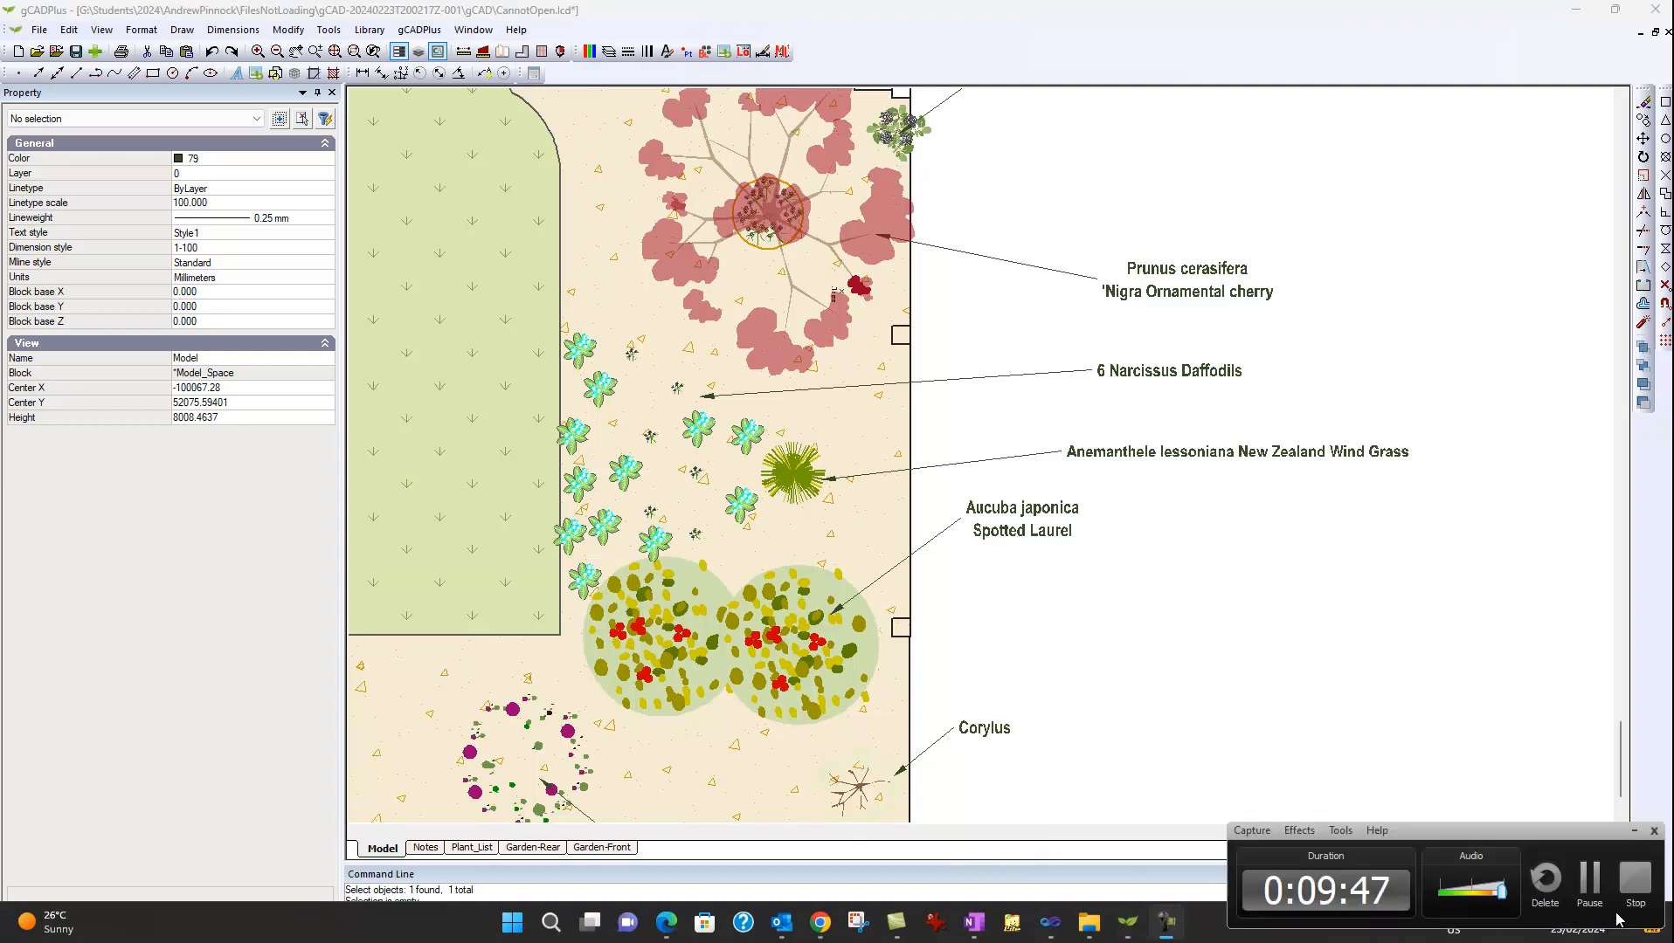